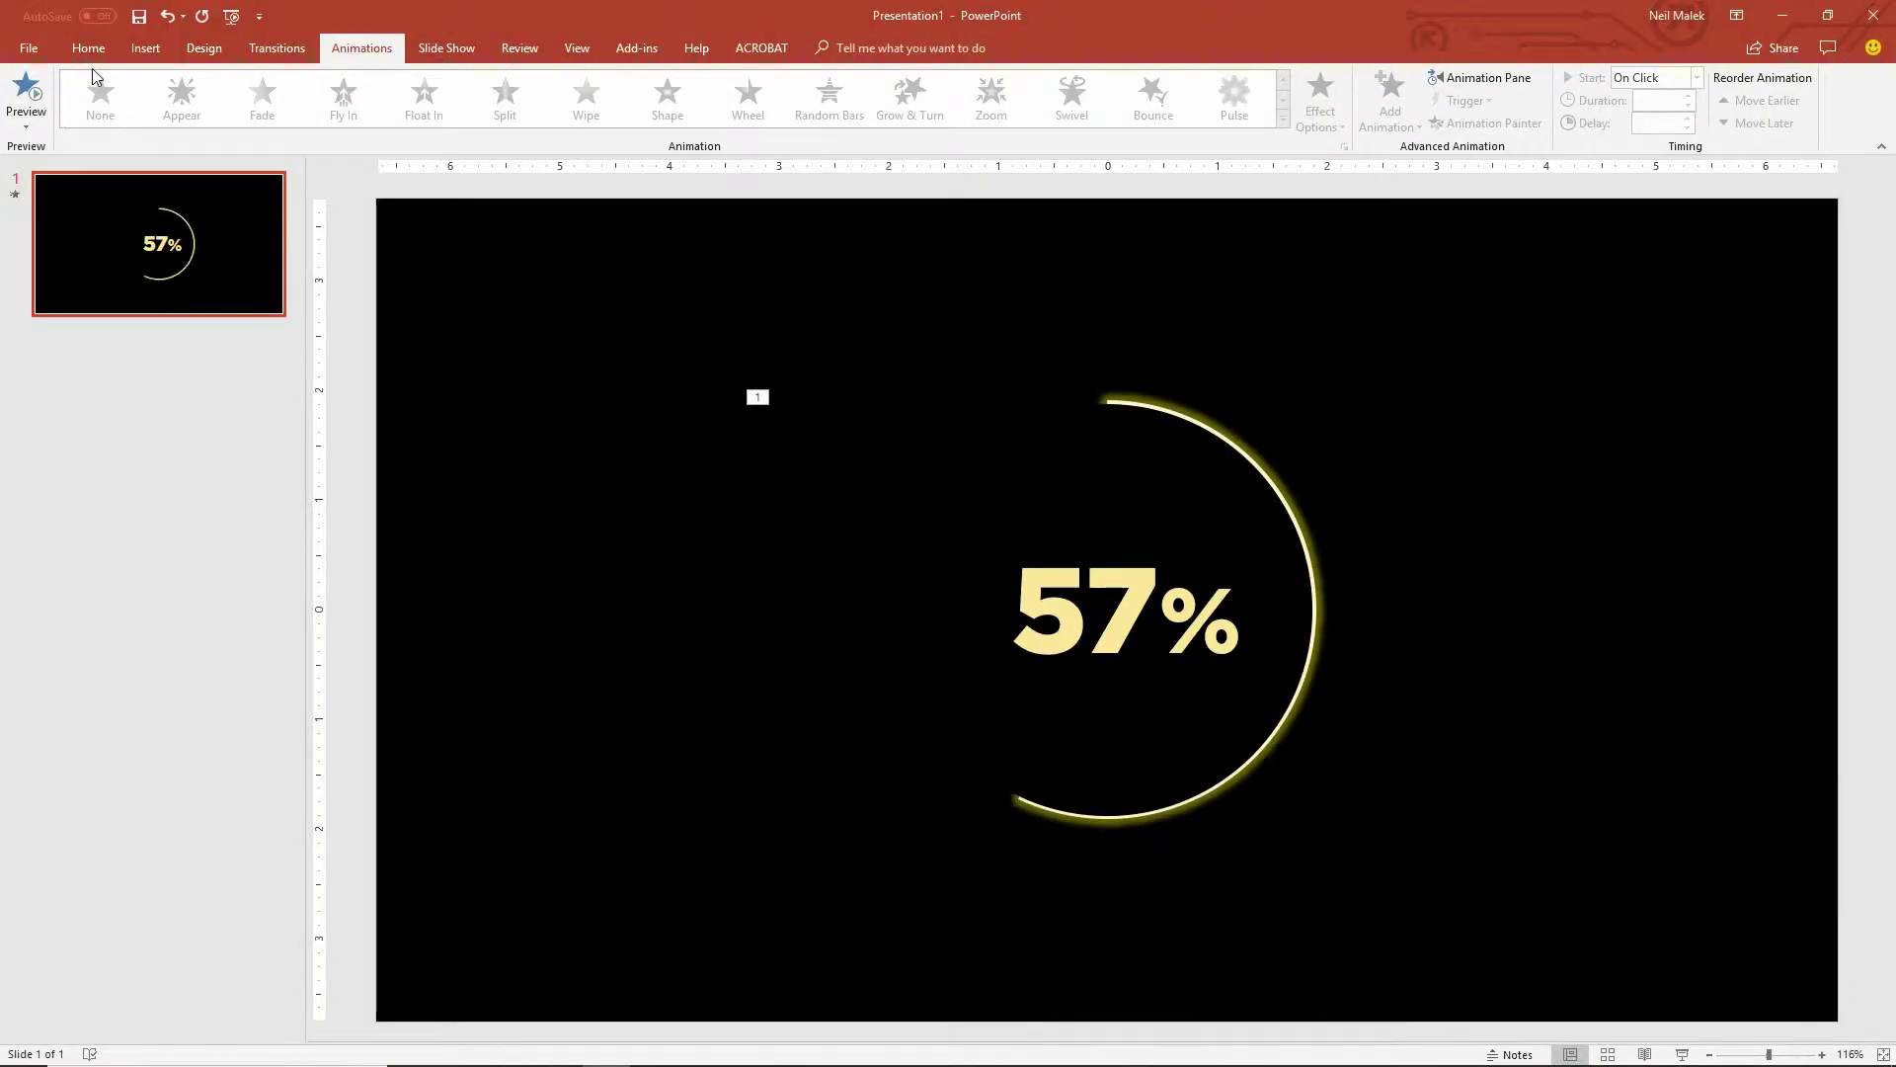
- Add a new blank slide after the 57% slide and give it a solid black background
click(87, 49)
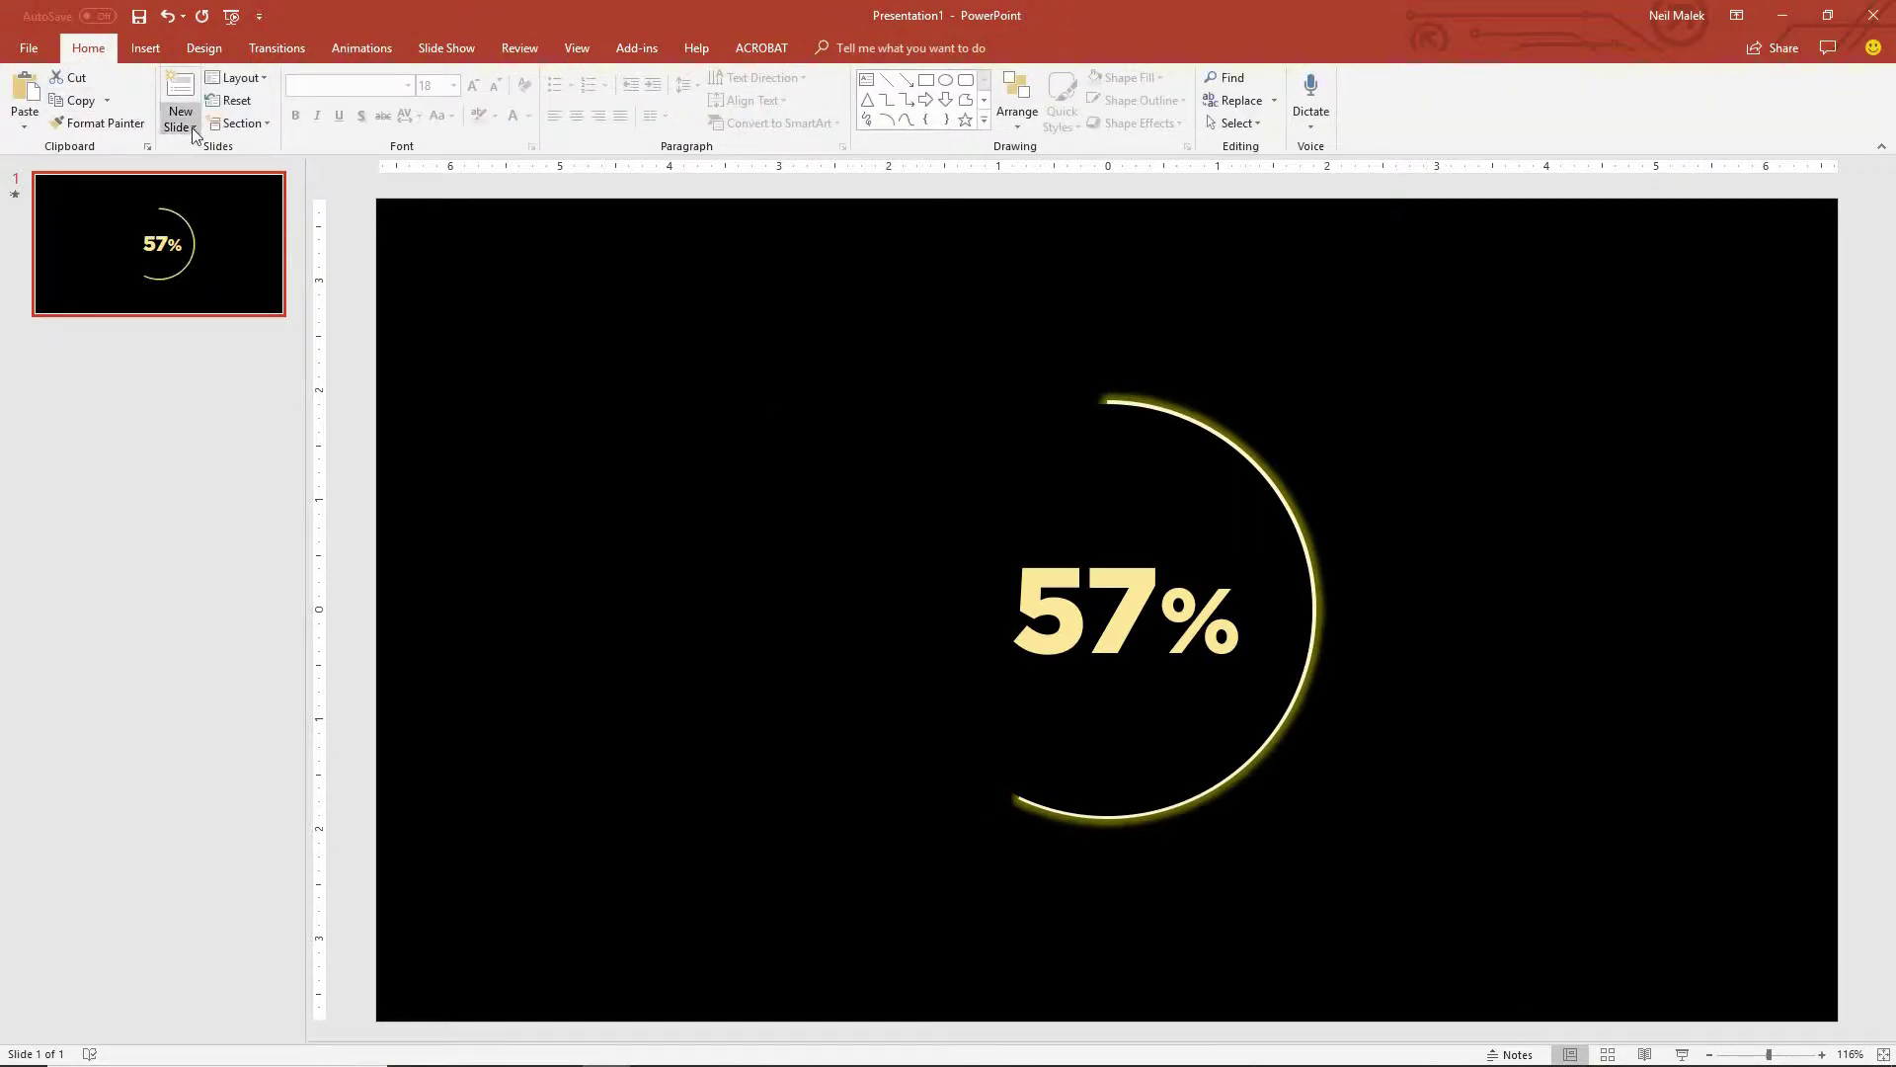
click(181, 88)
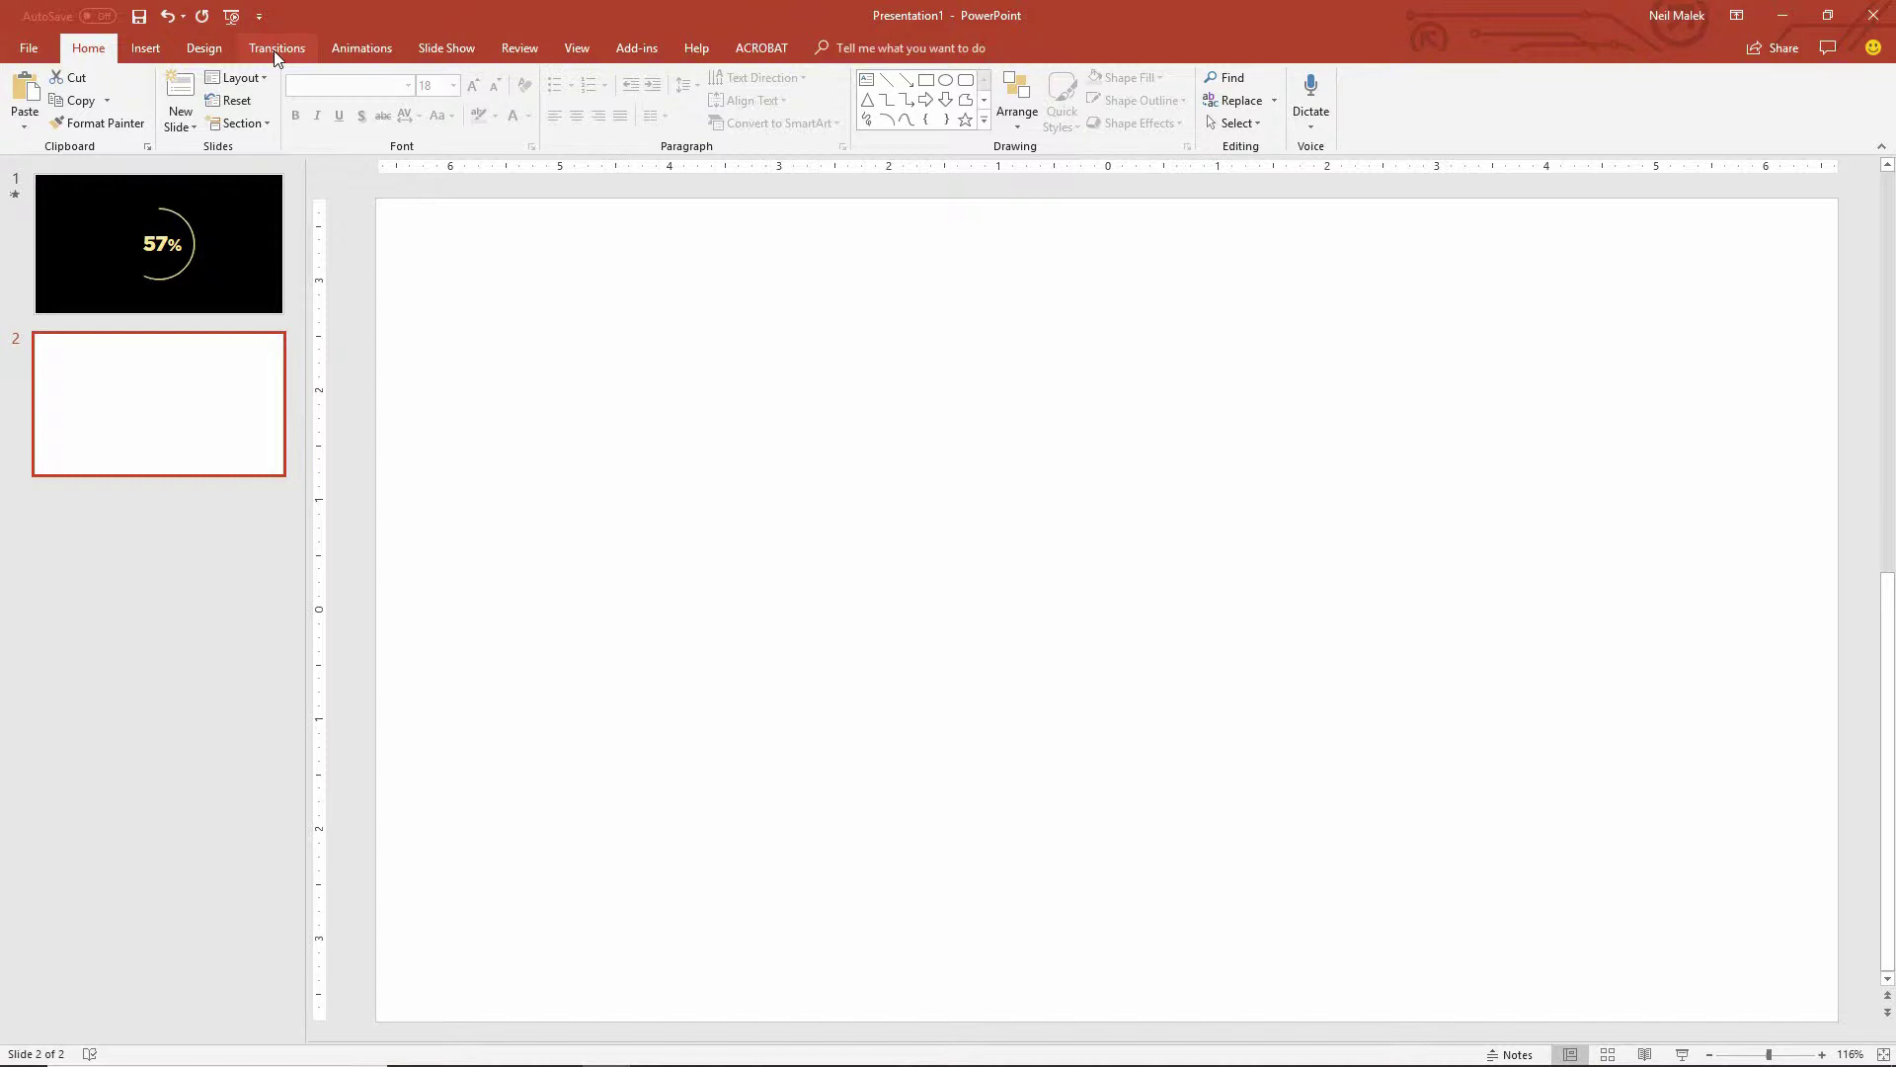
click(203, 51)
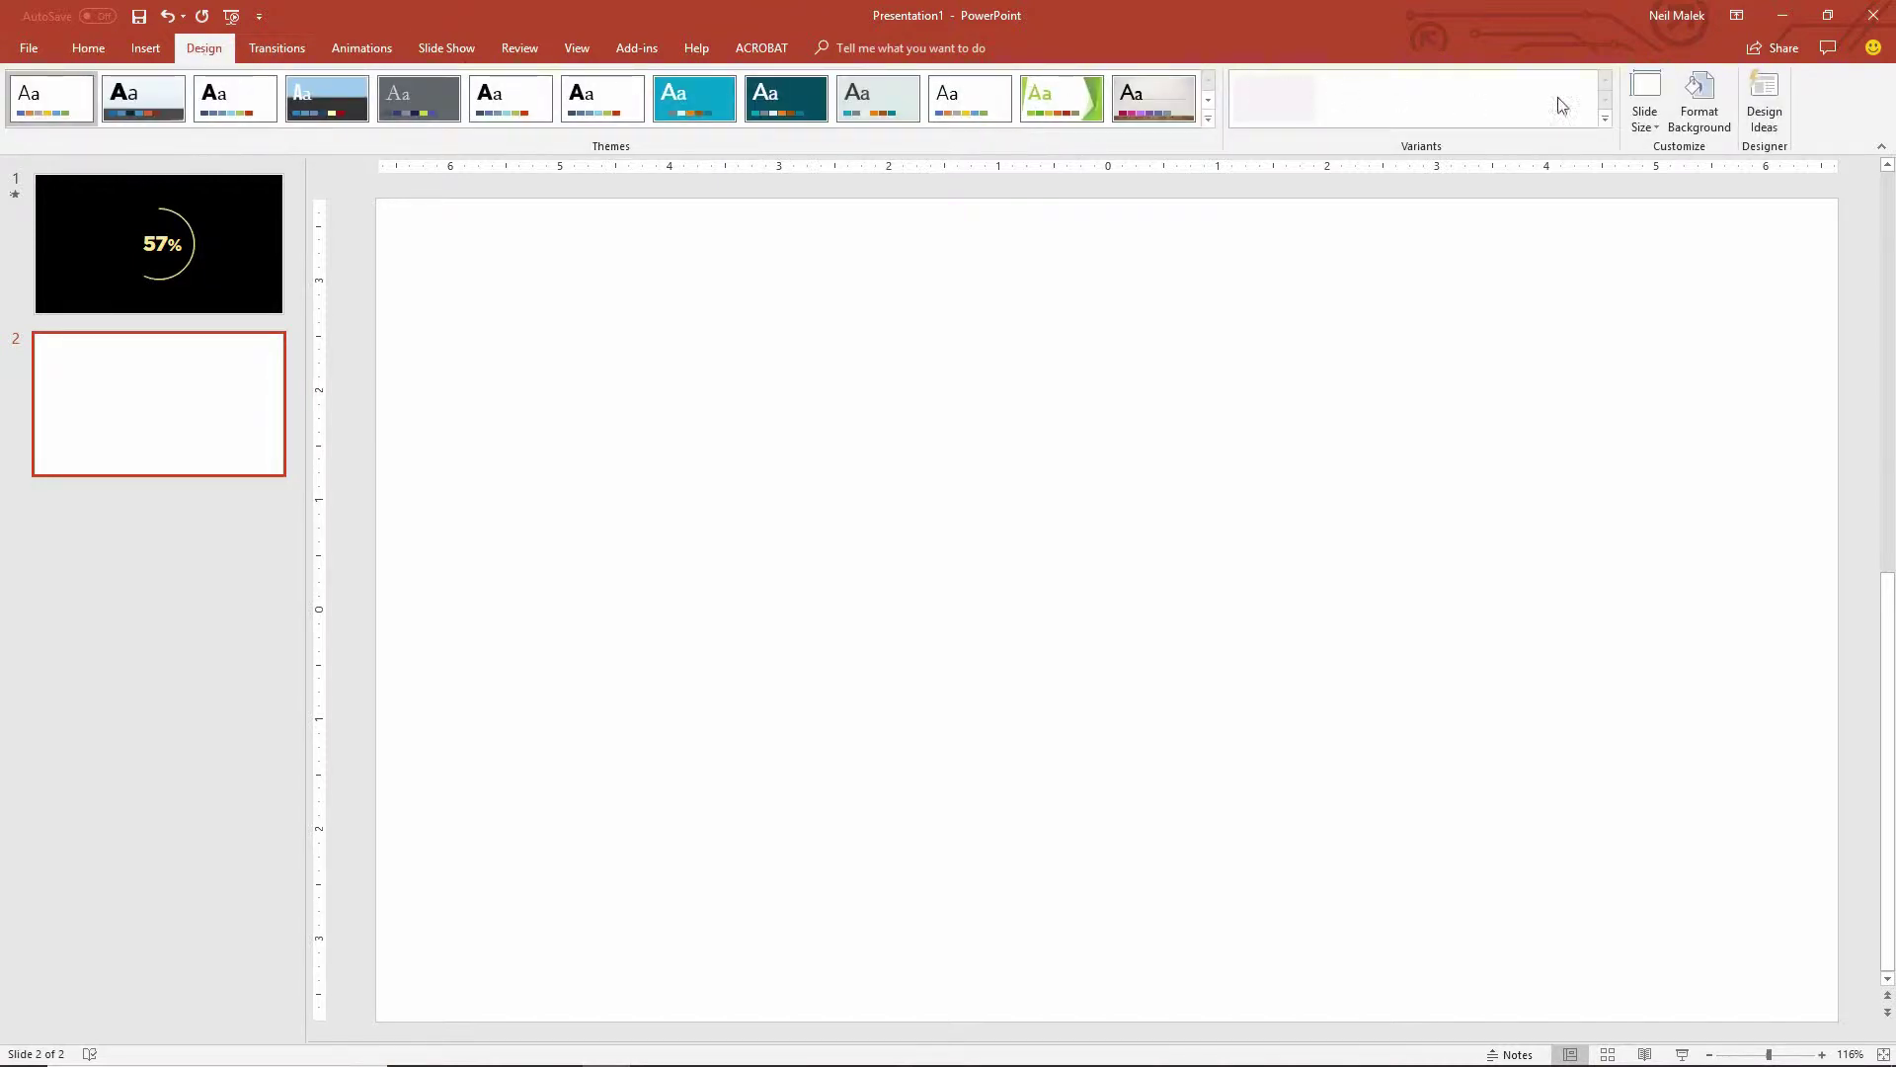
click(1699, 117)
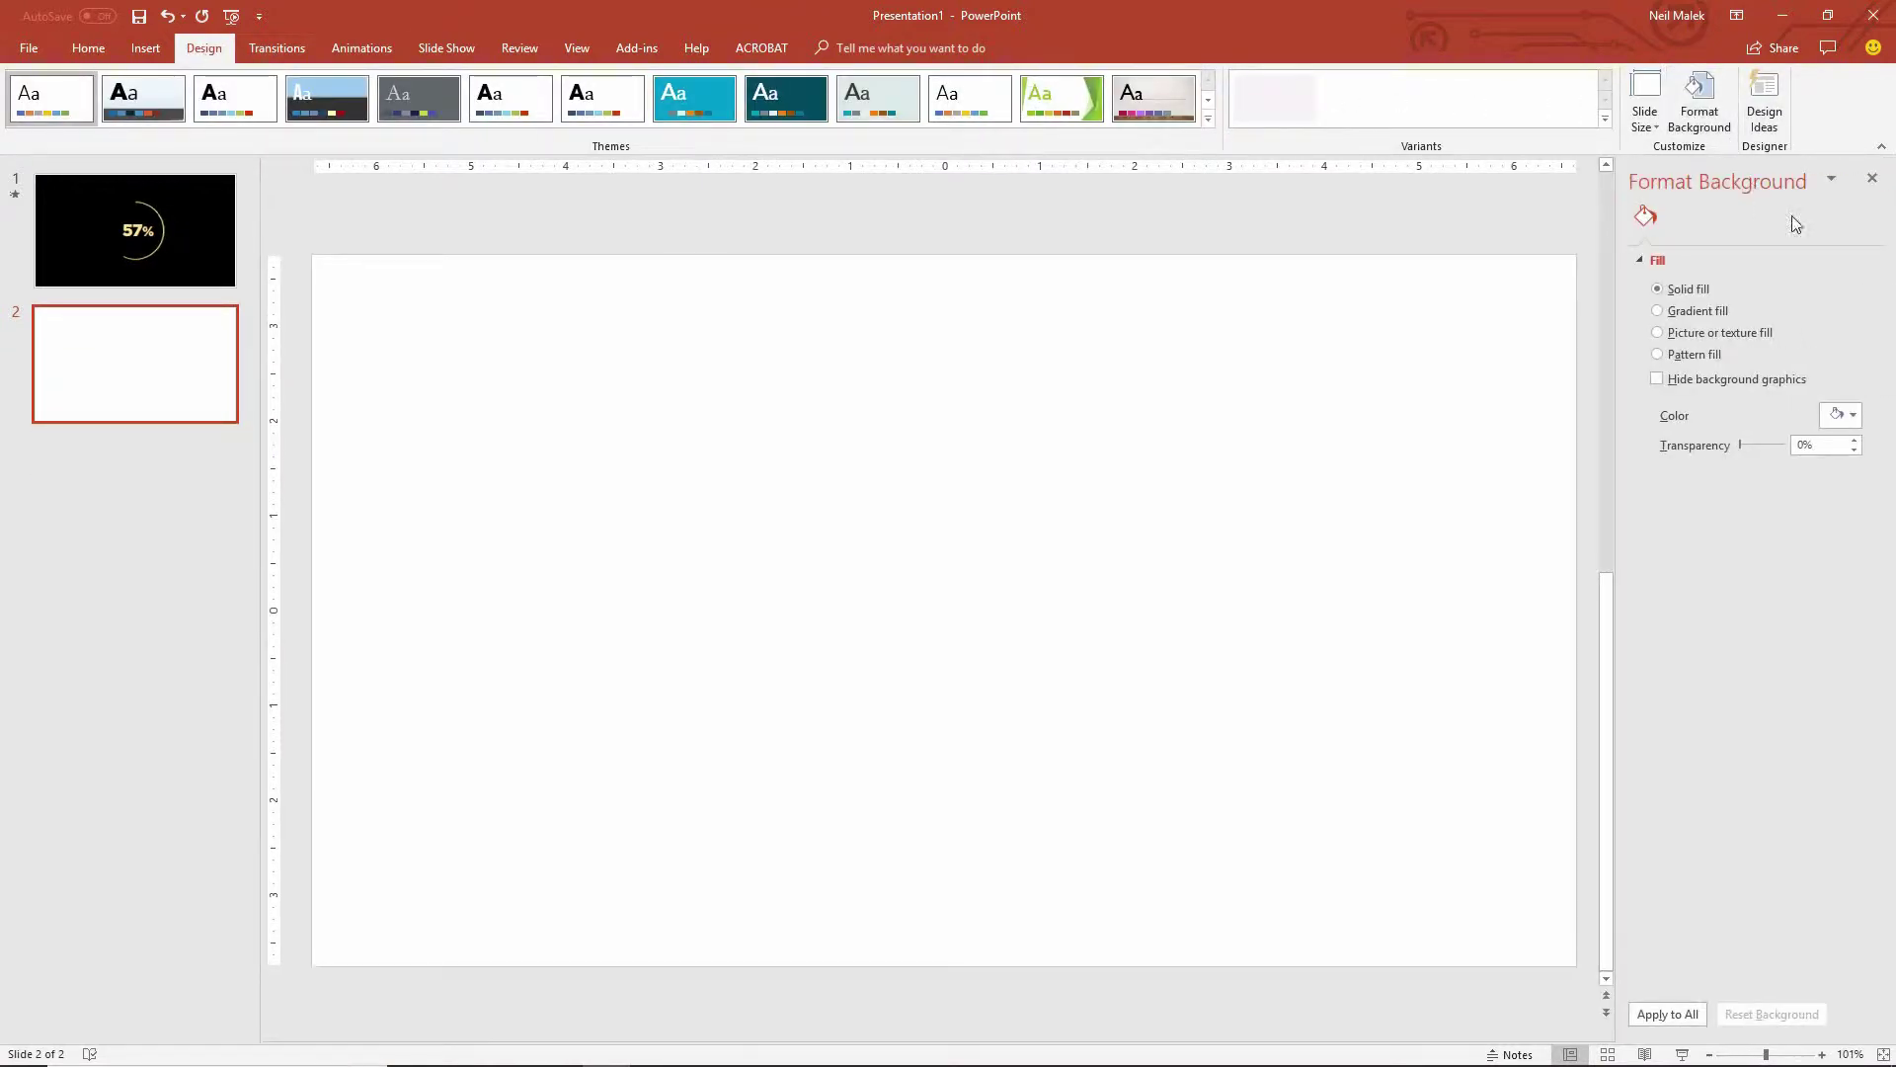
click(1845, 414)
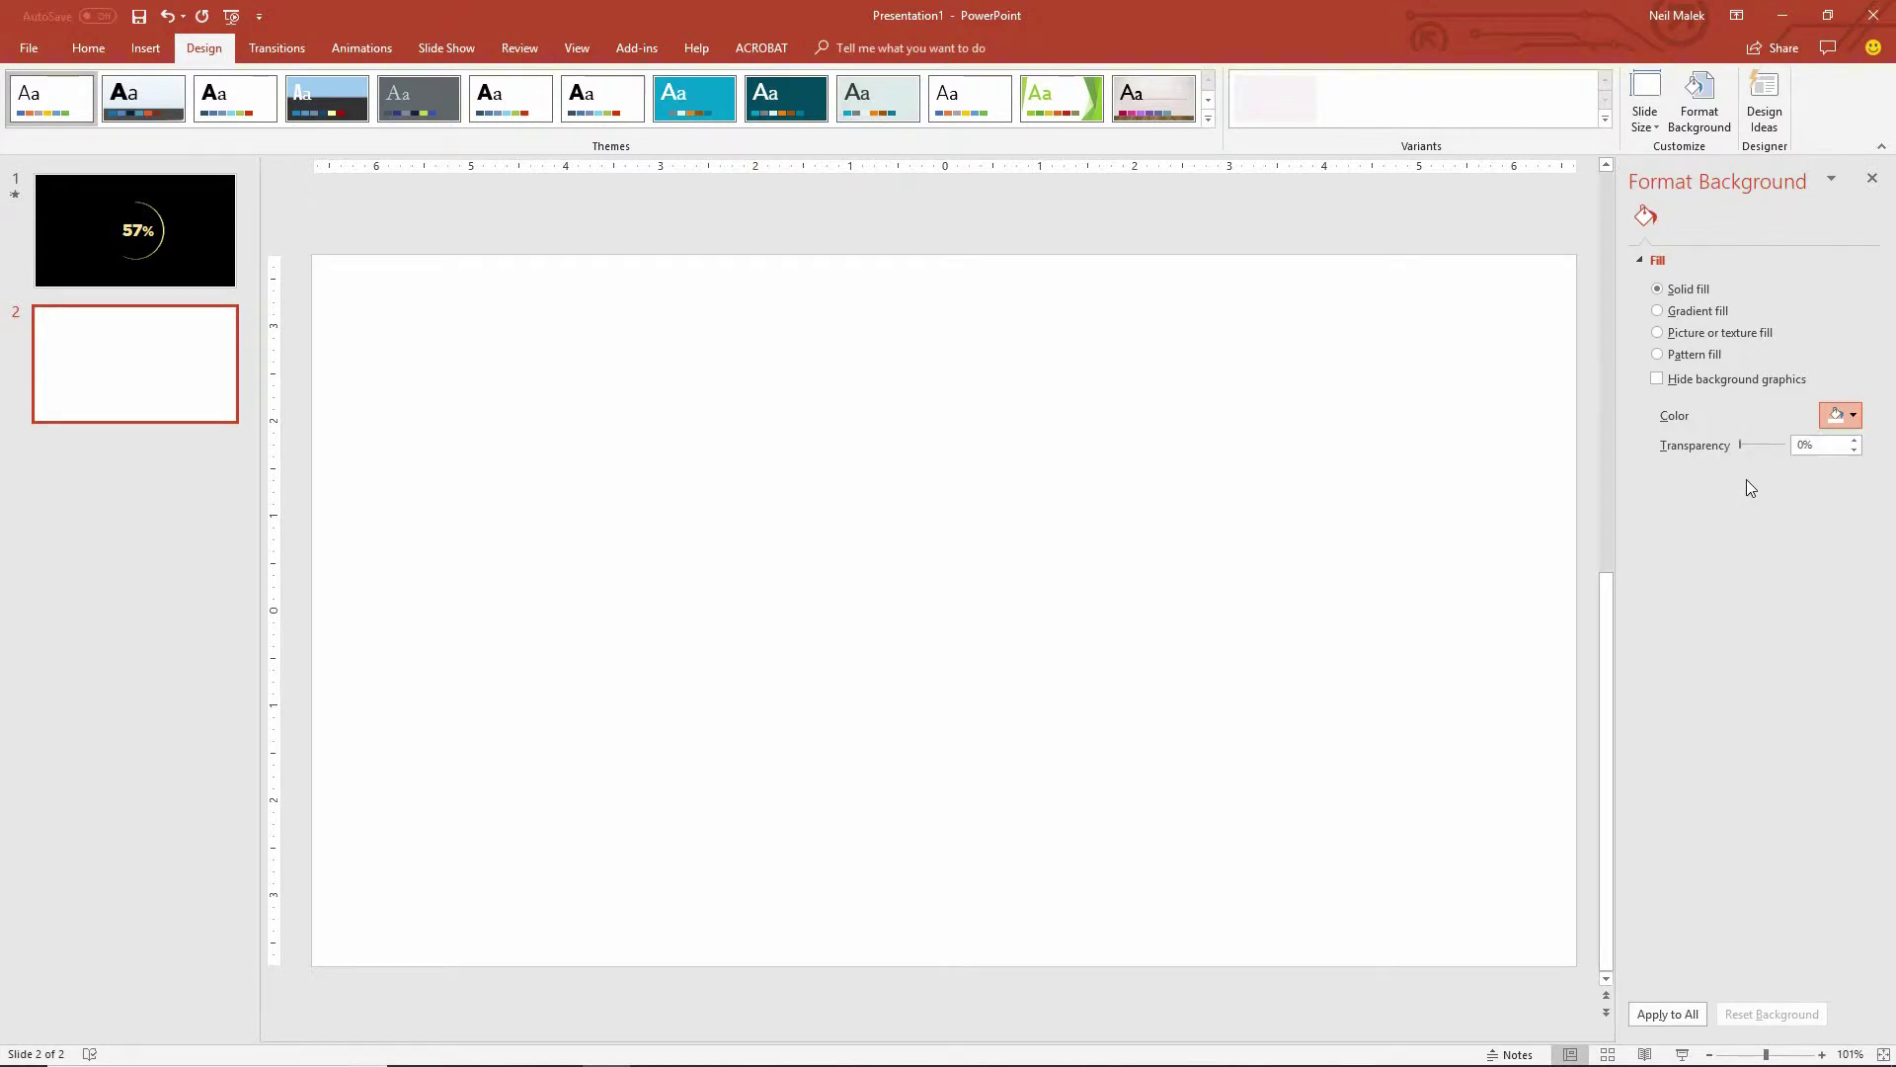
click(1756, 481)
click(1872, 178)
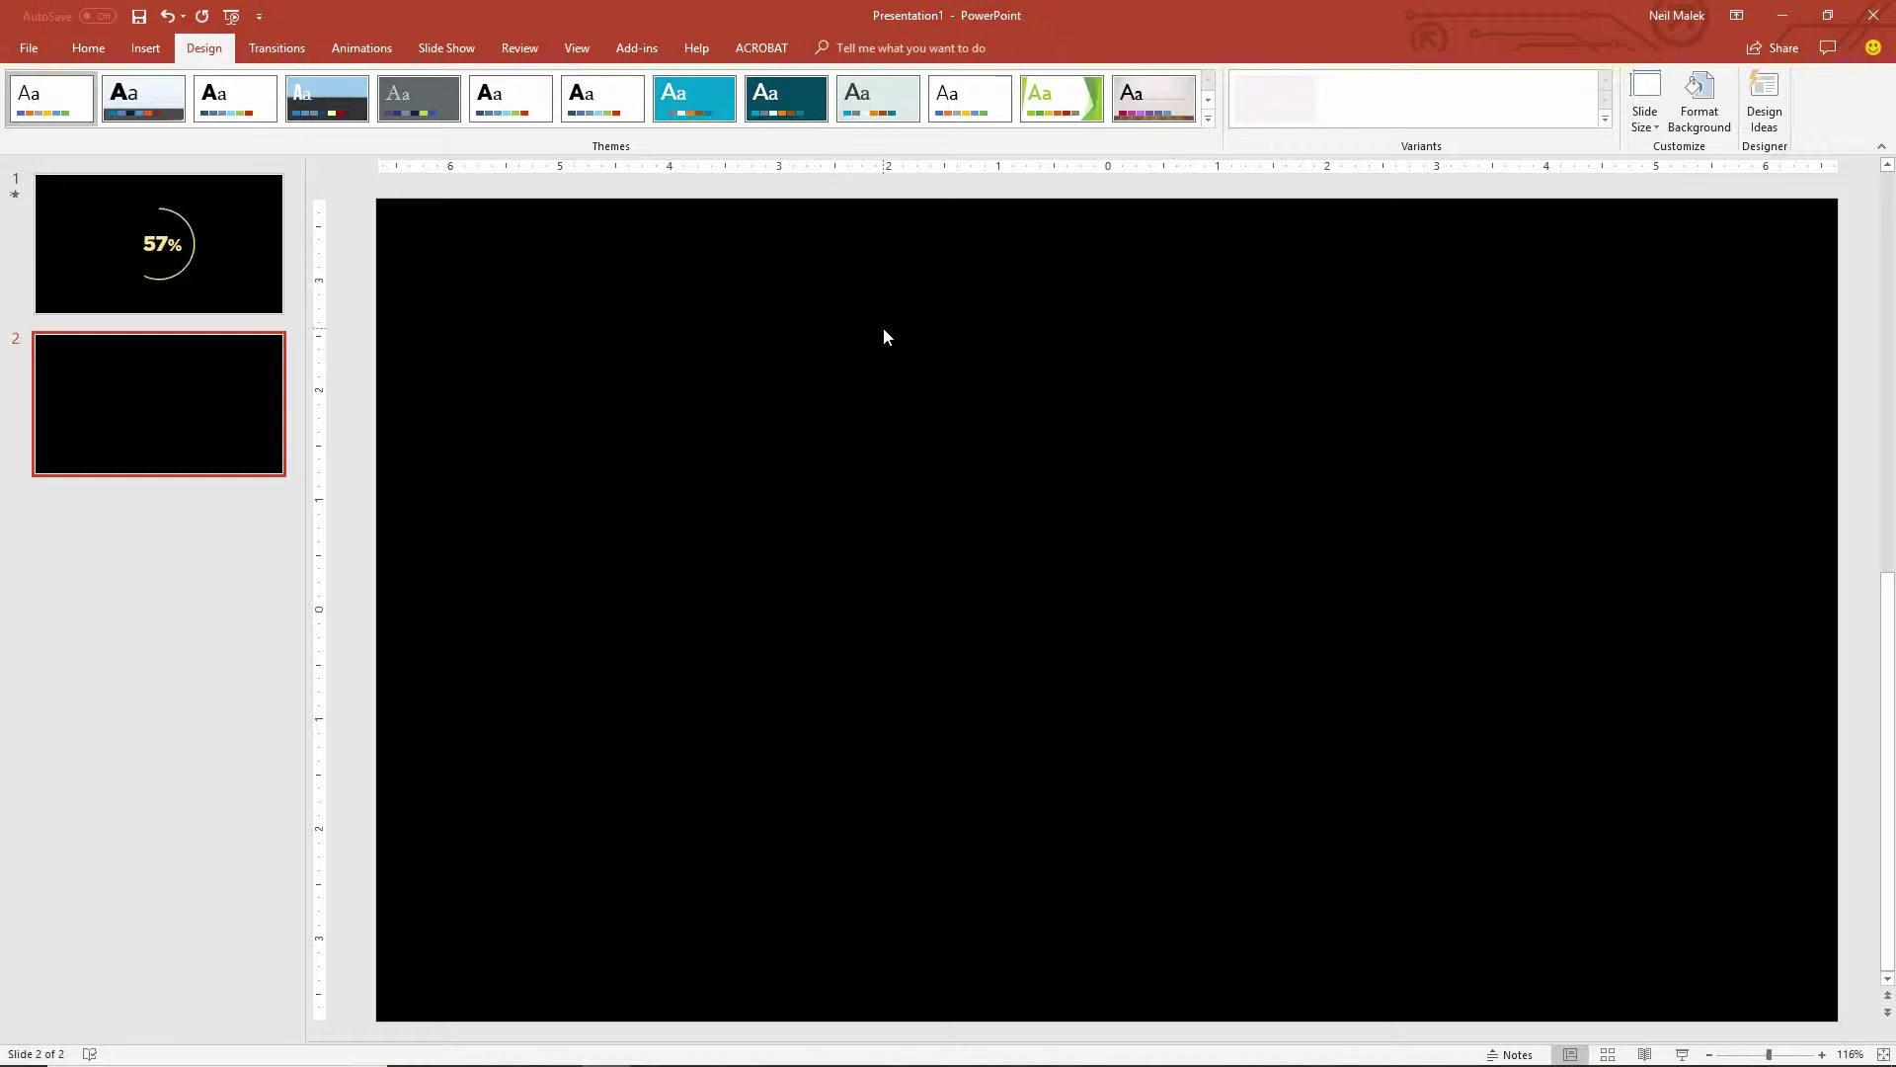
- Insert a Doughnut chart on the black slide
click(145, 49)
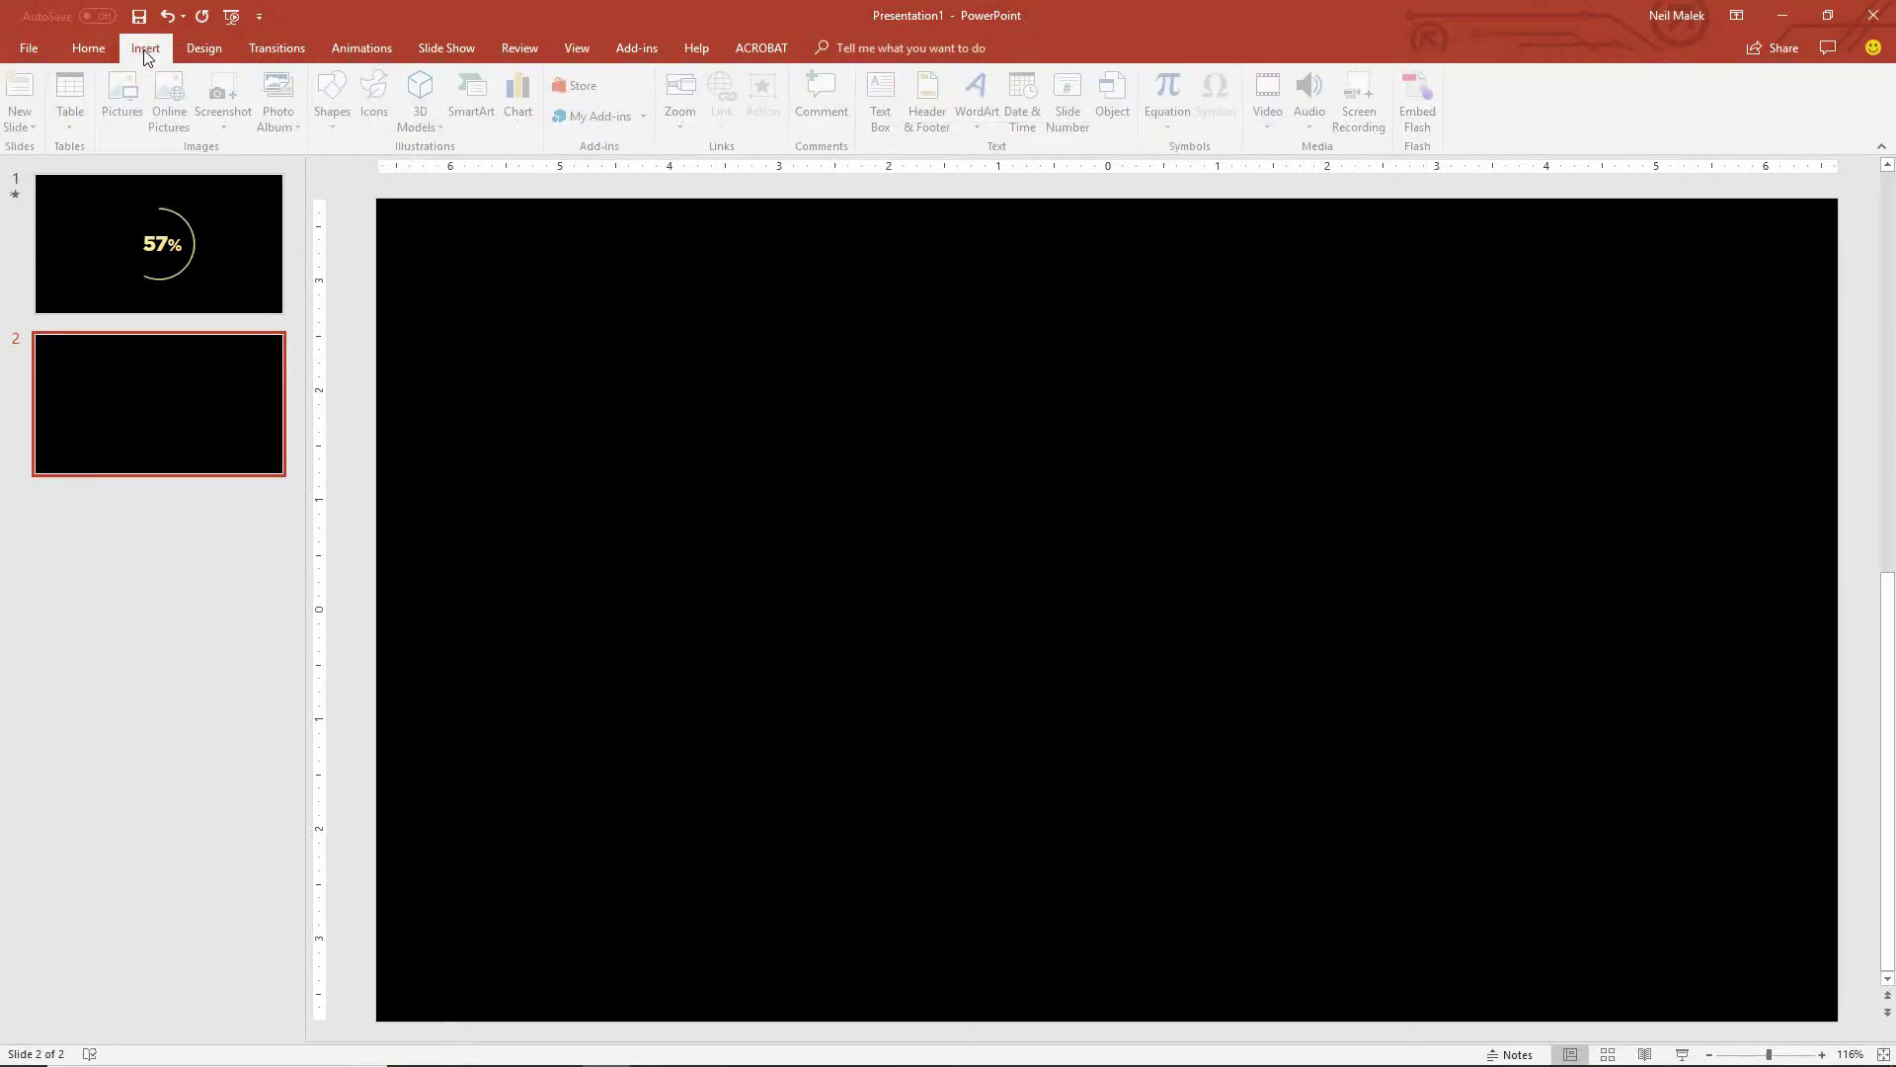
click(522, 98)
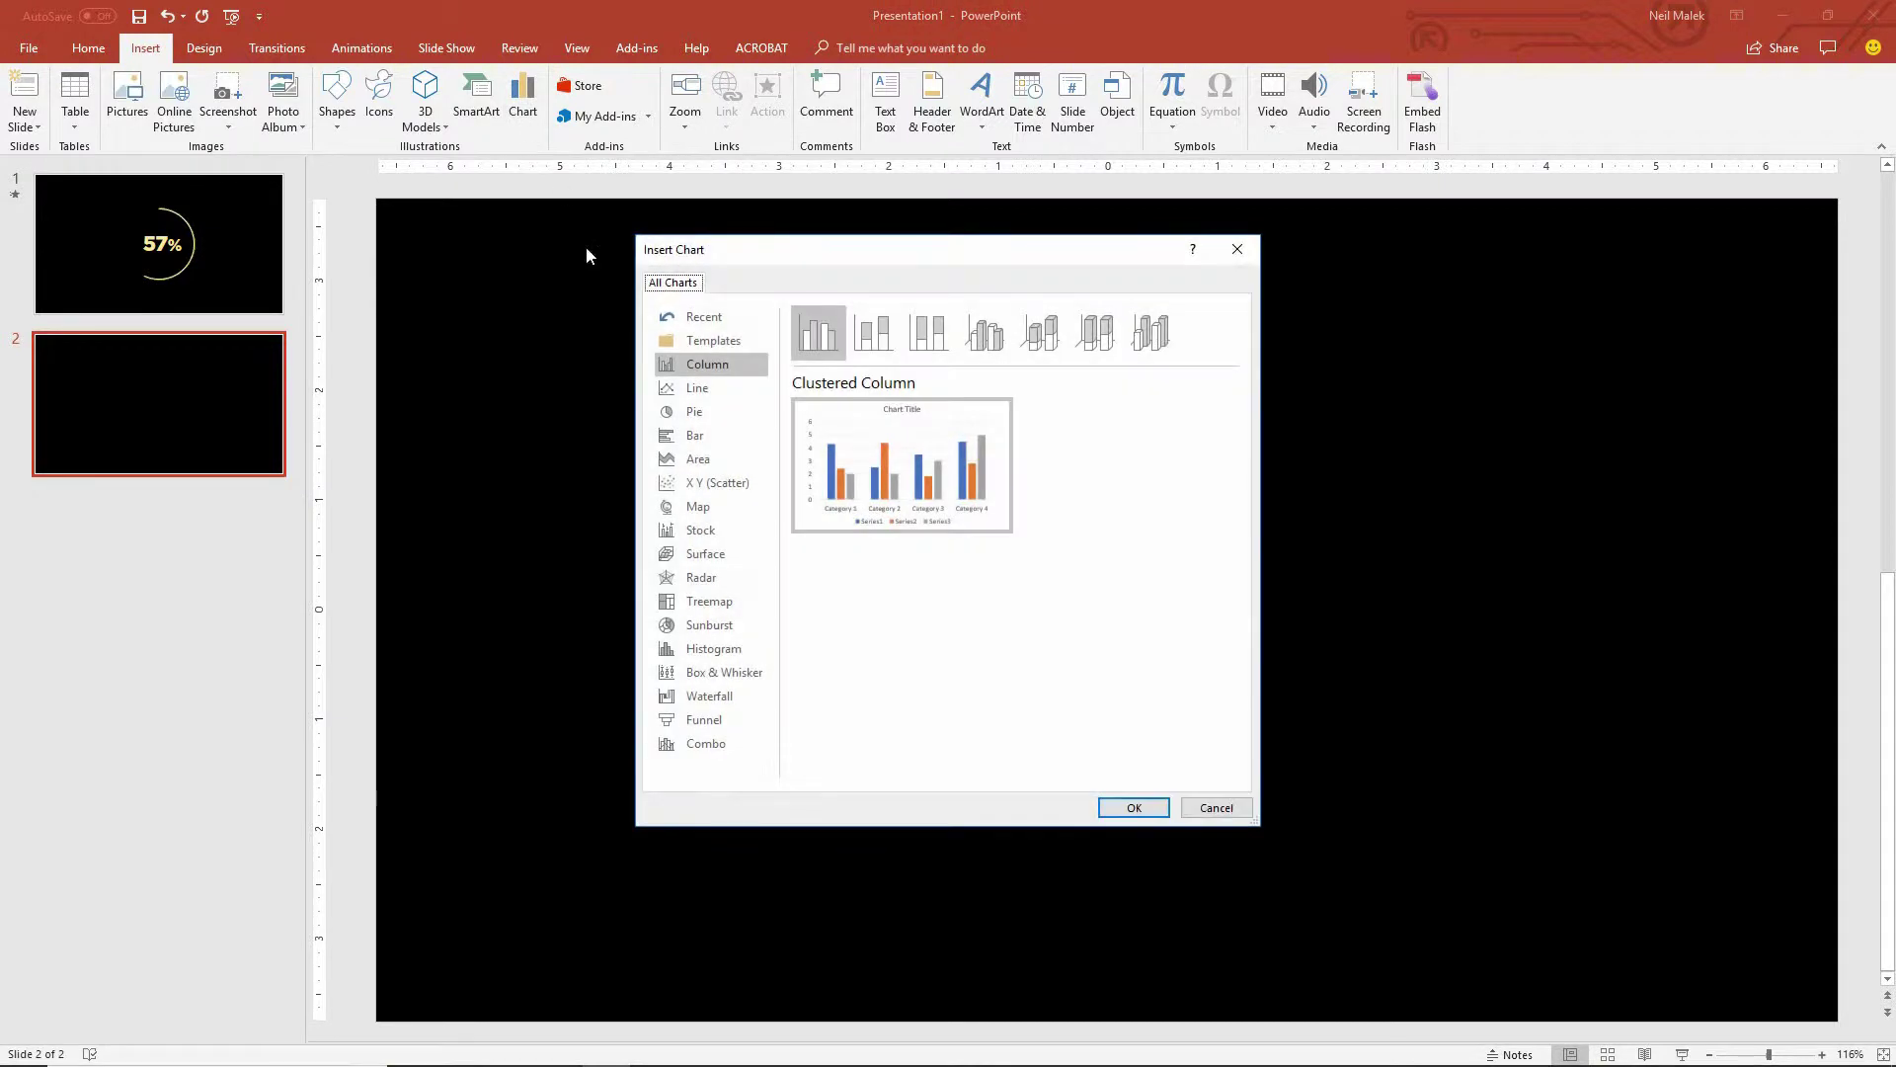
click(712, 417)
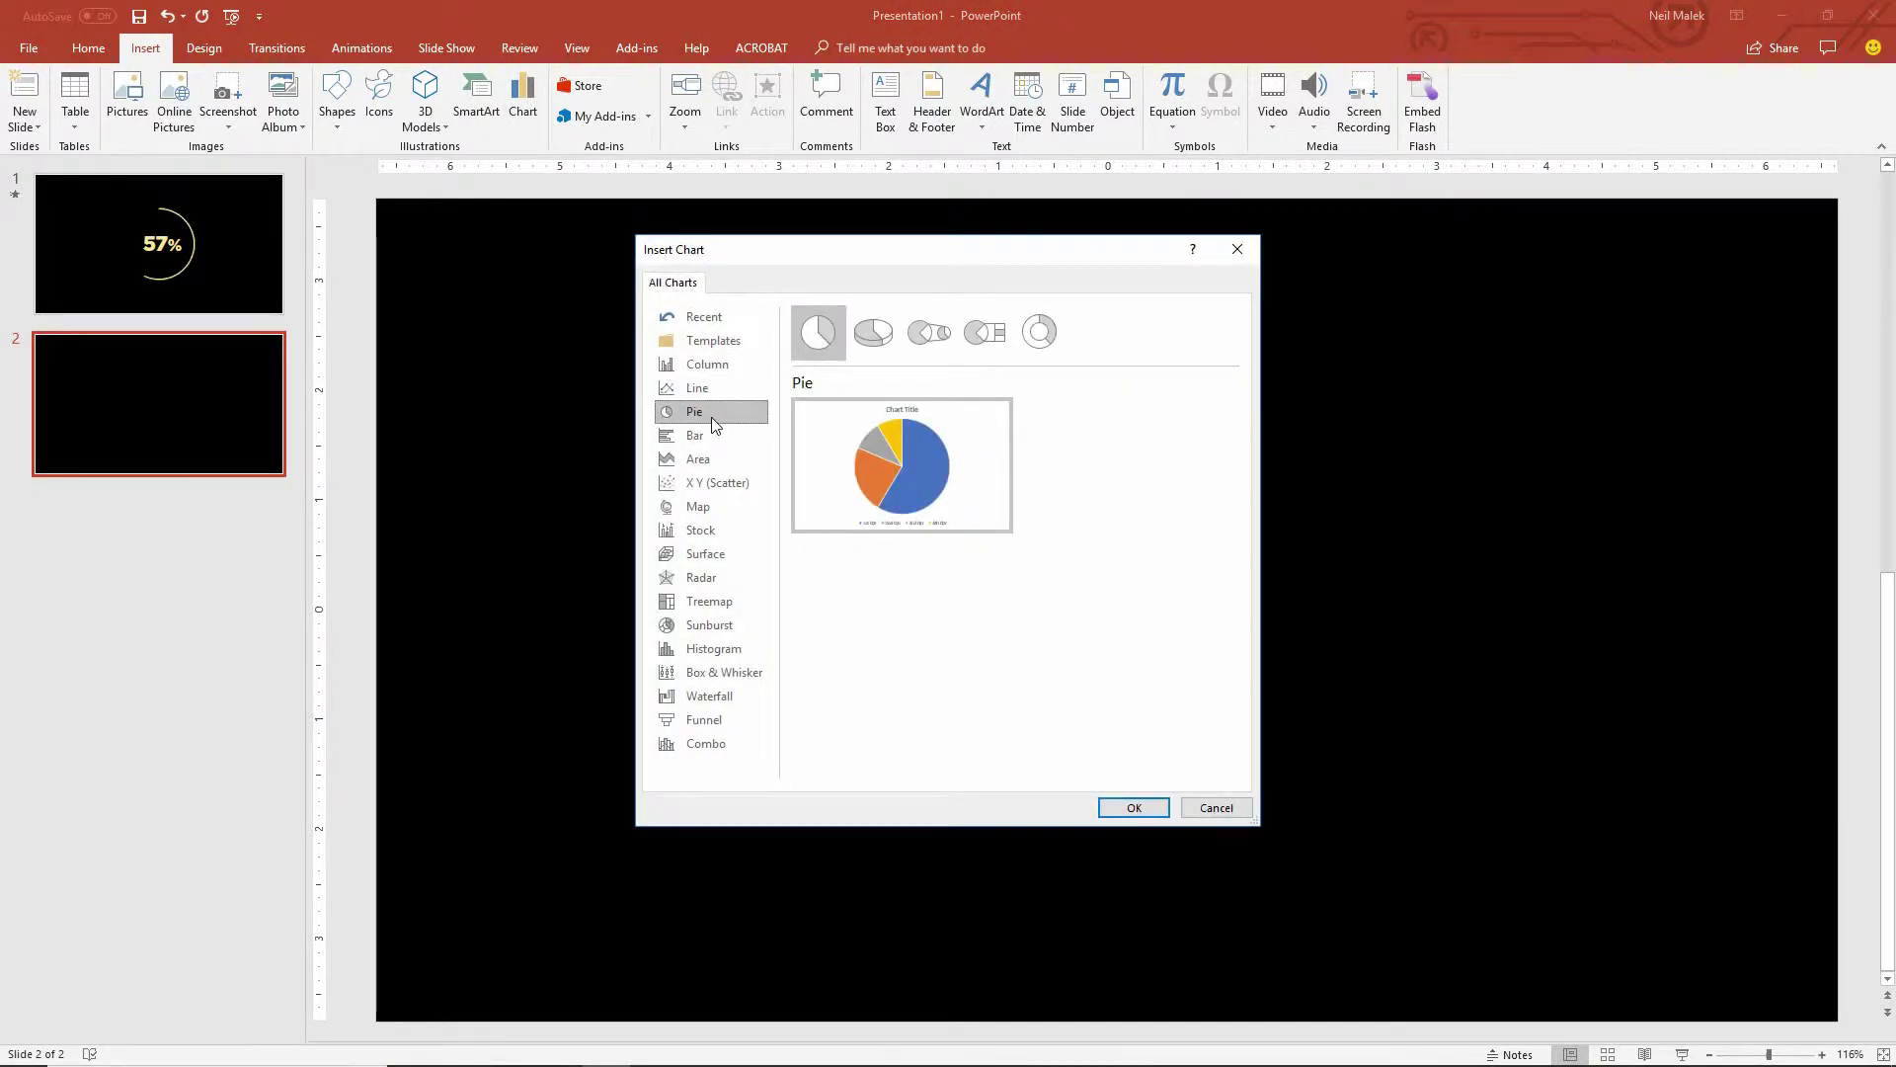
click(1044, 345)
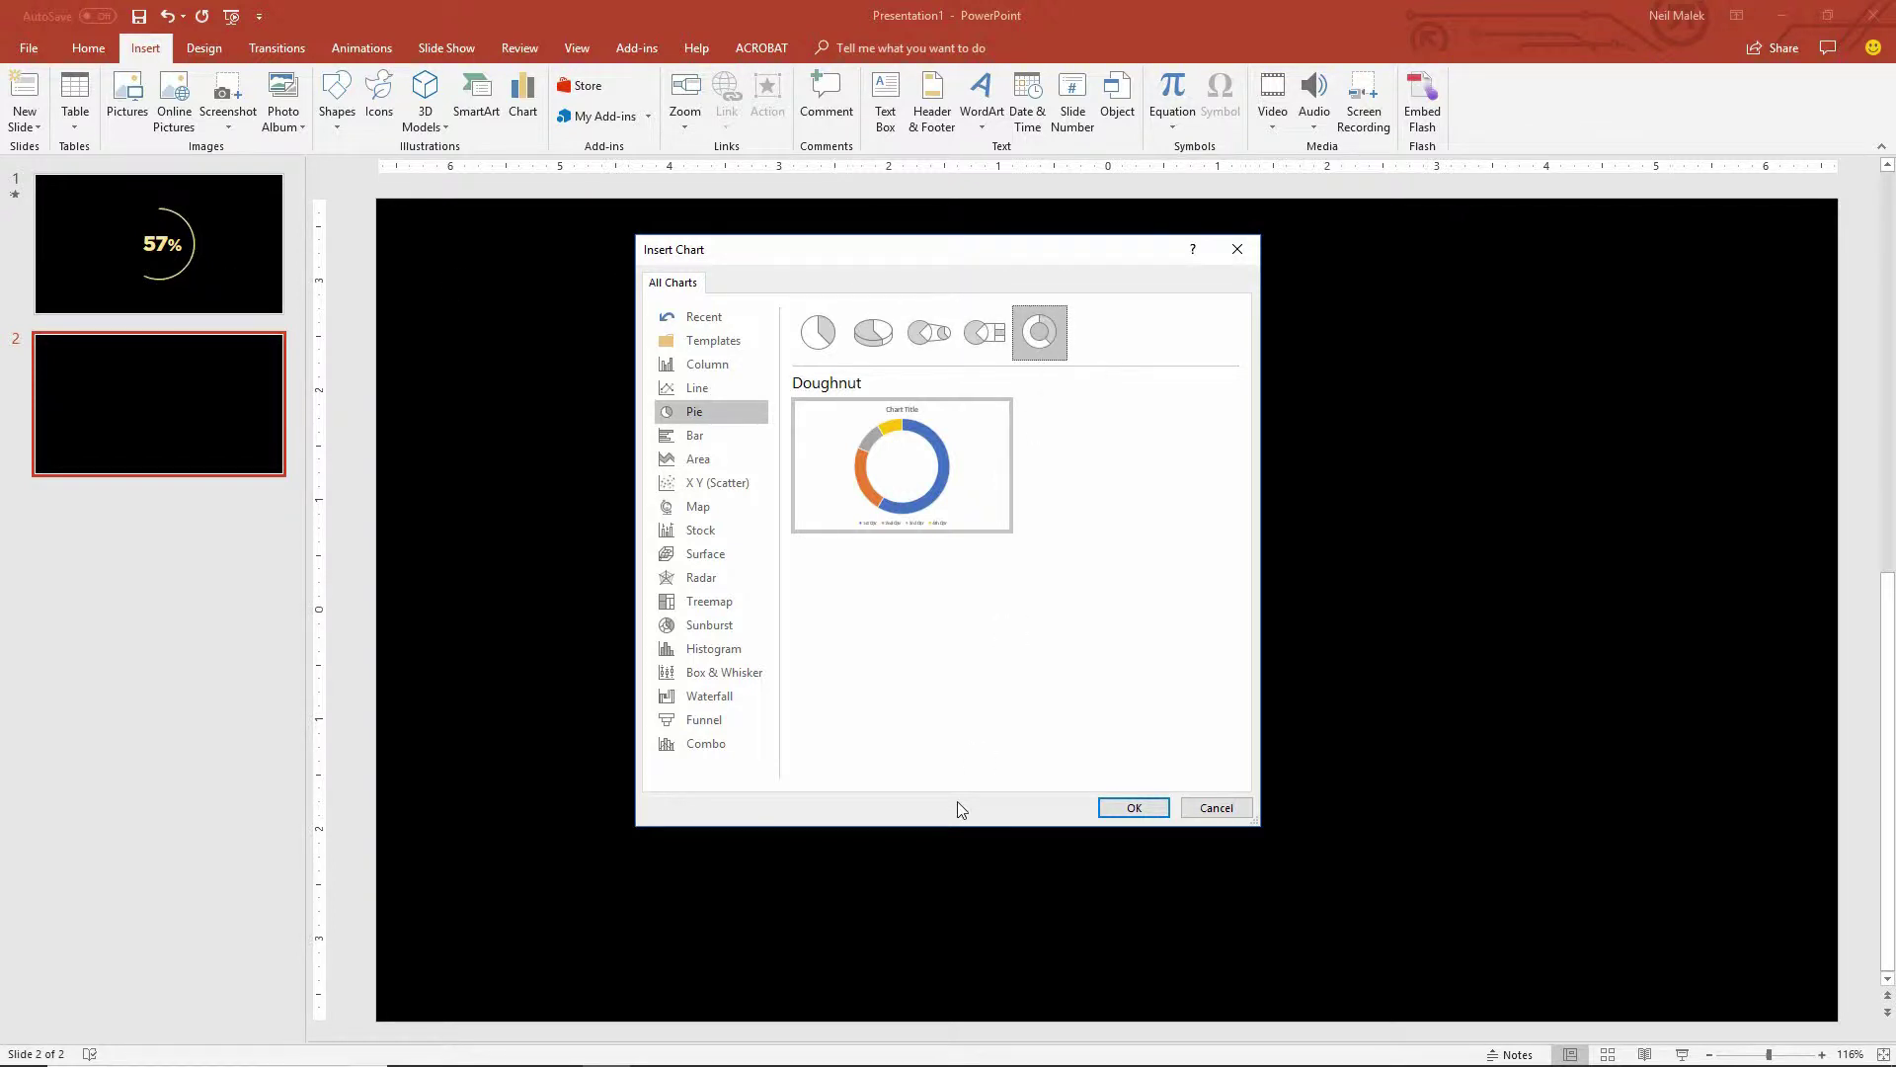
click(1136, 807)
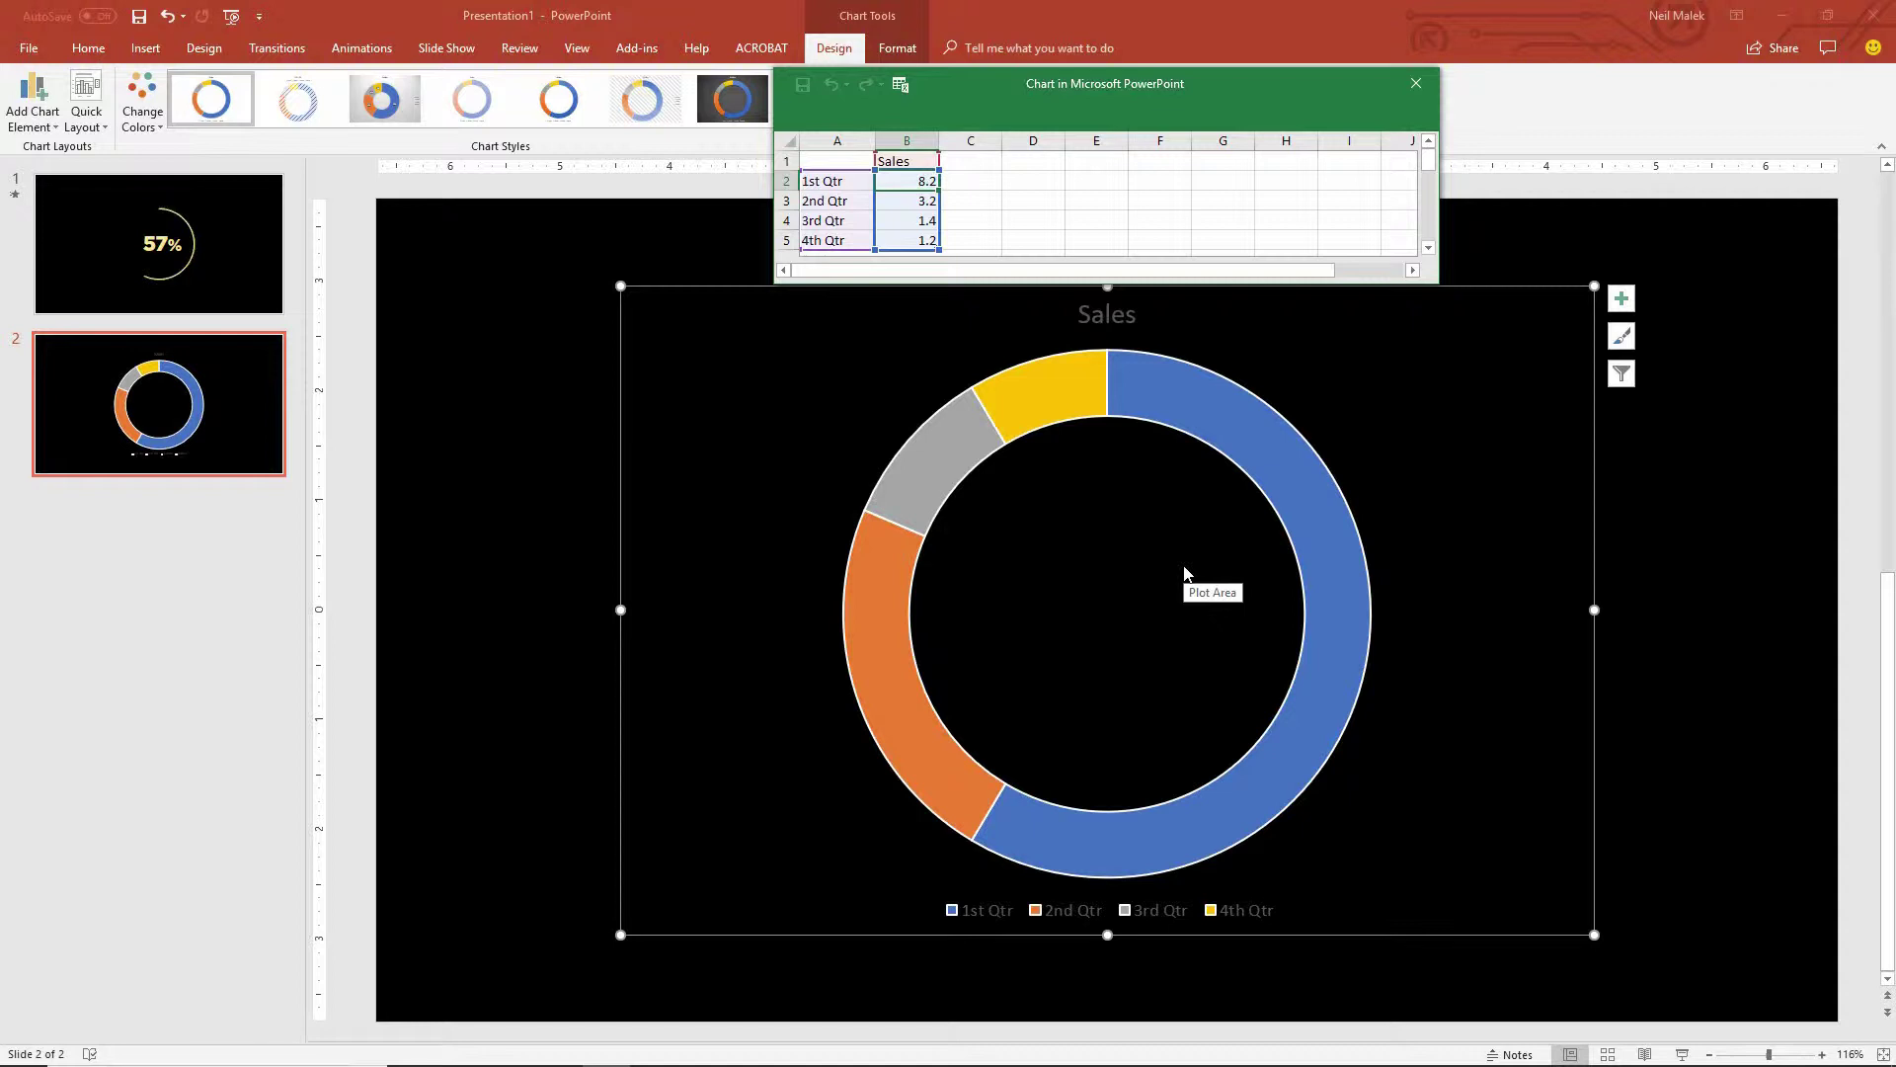
- Set the chart data to 64 for 1st Qtr and 36 for 2nd Qtr, clear the 3rd and 4th Qtr rows, and close the data sheet
text(64)
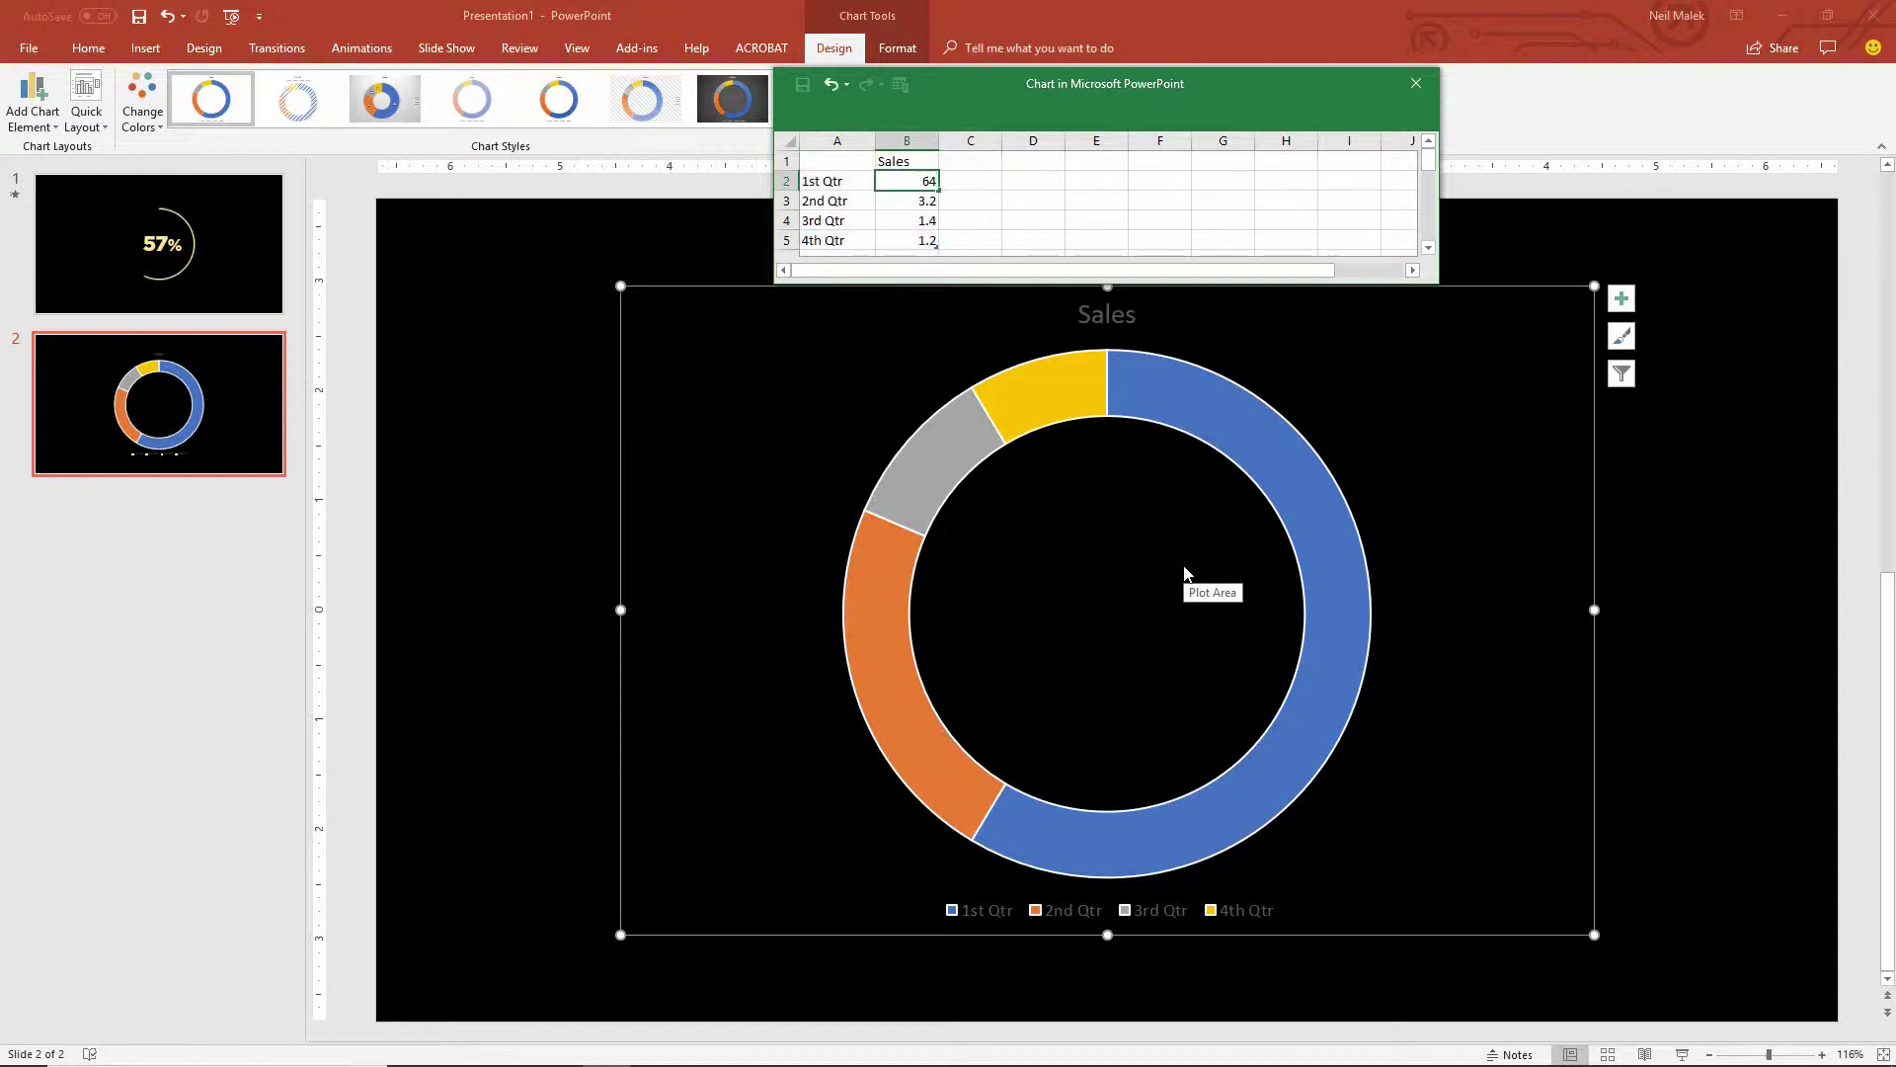
key(Return)
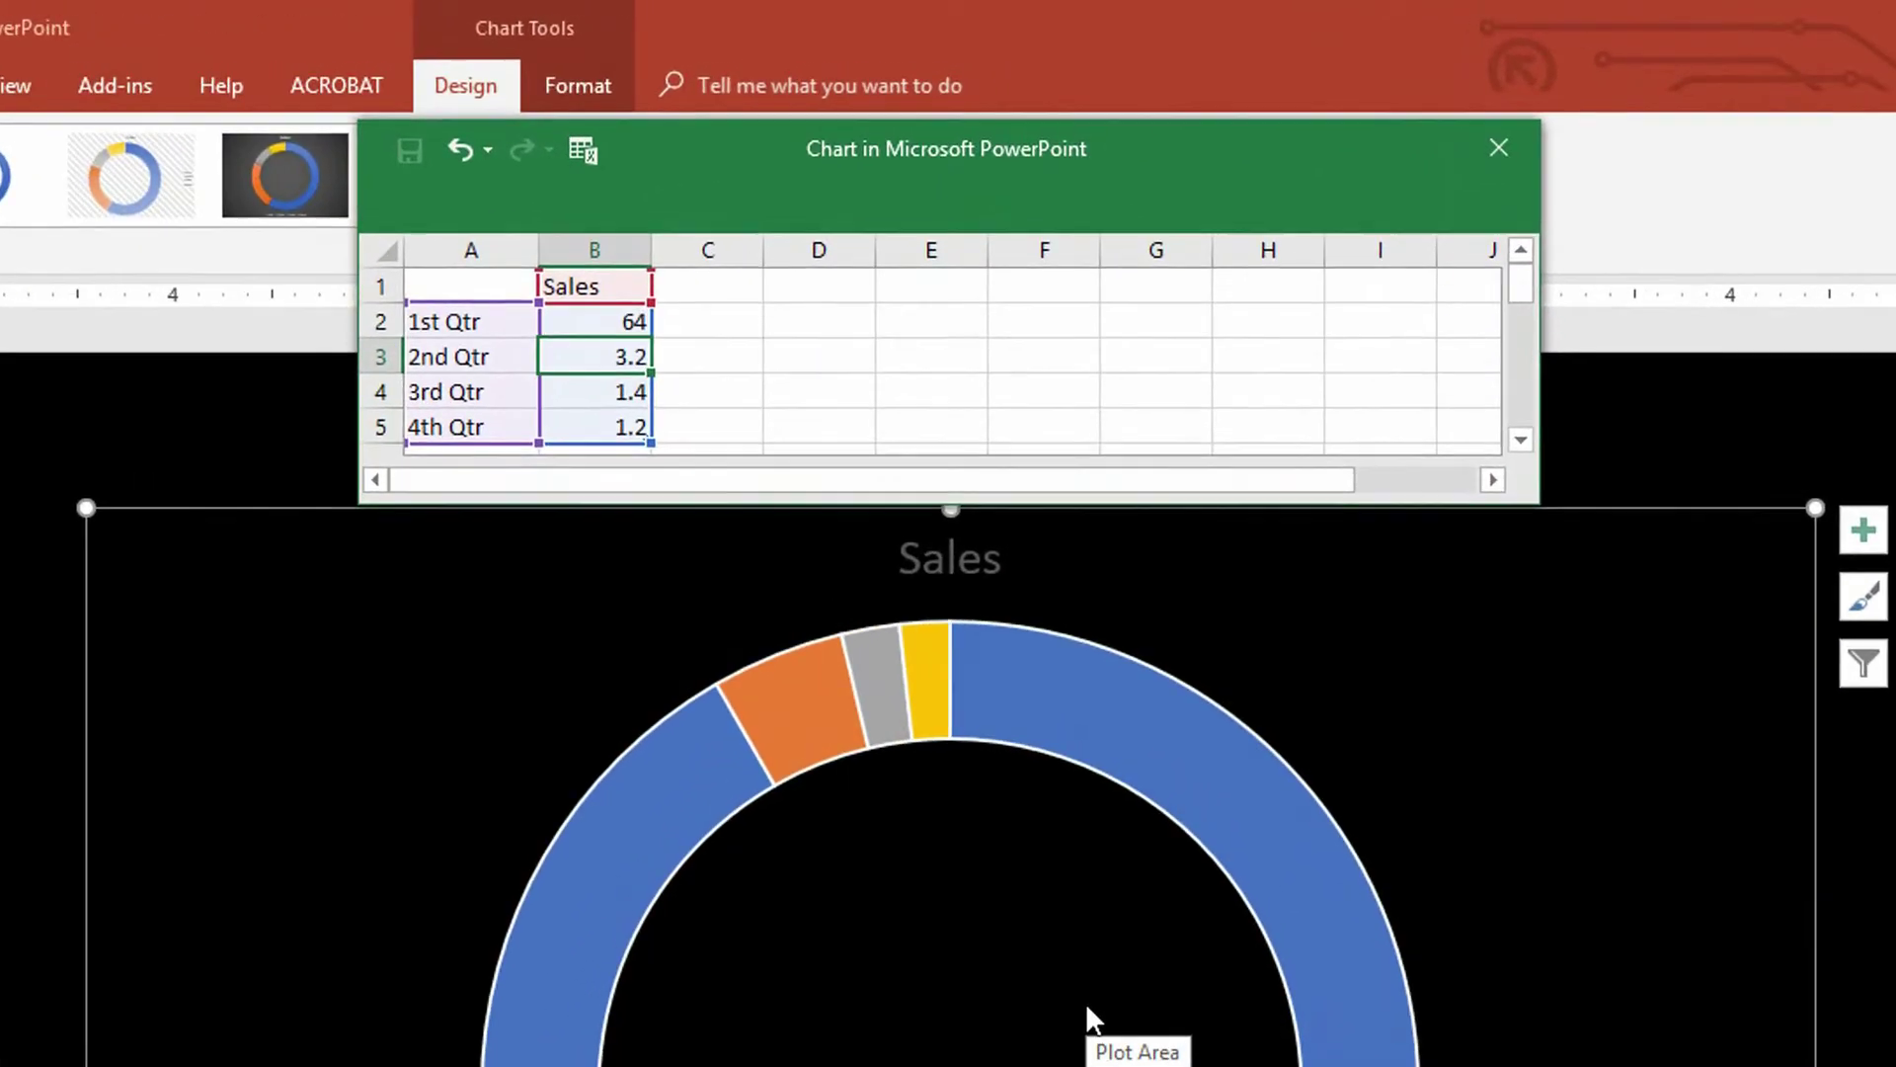
text(36)
key(Return)
click(469, 388)
drag(469, 388, 584, 415)
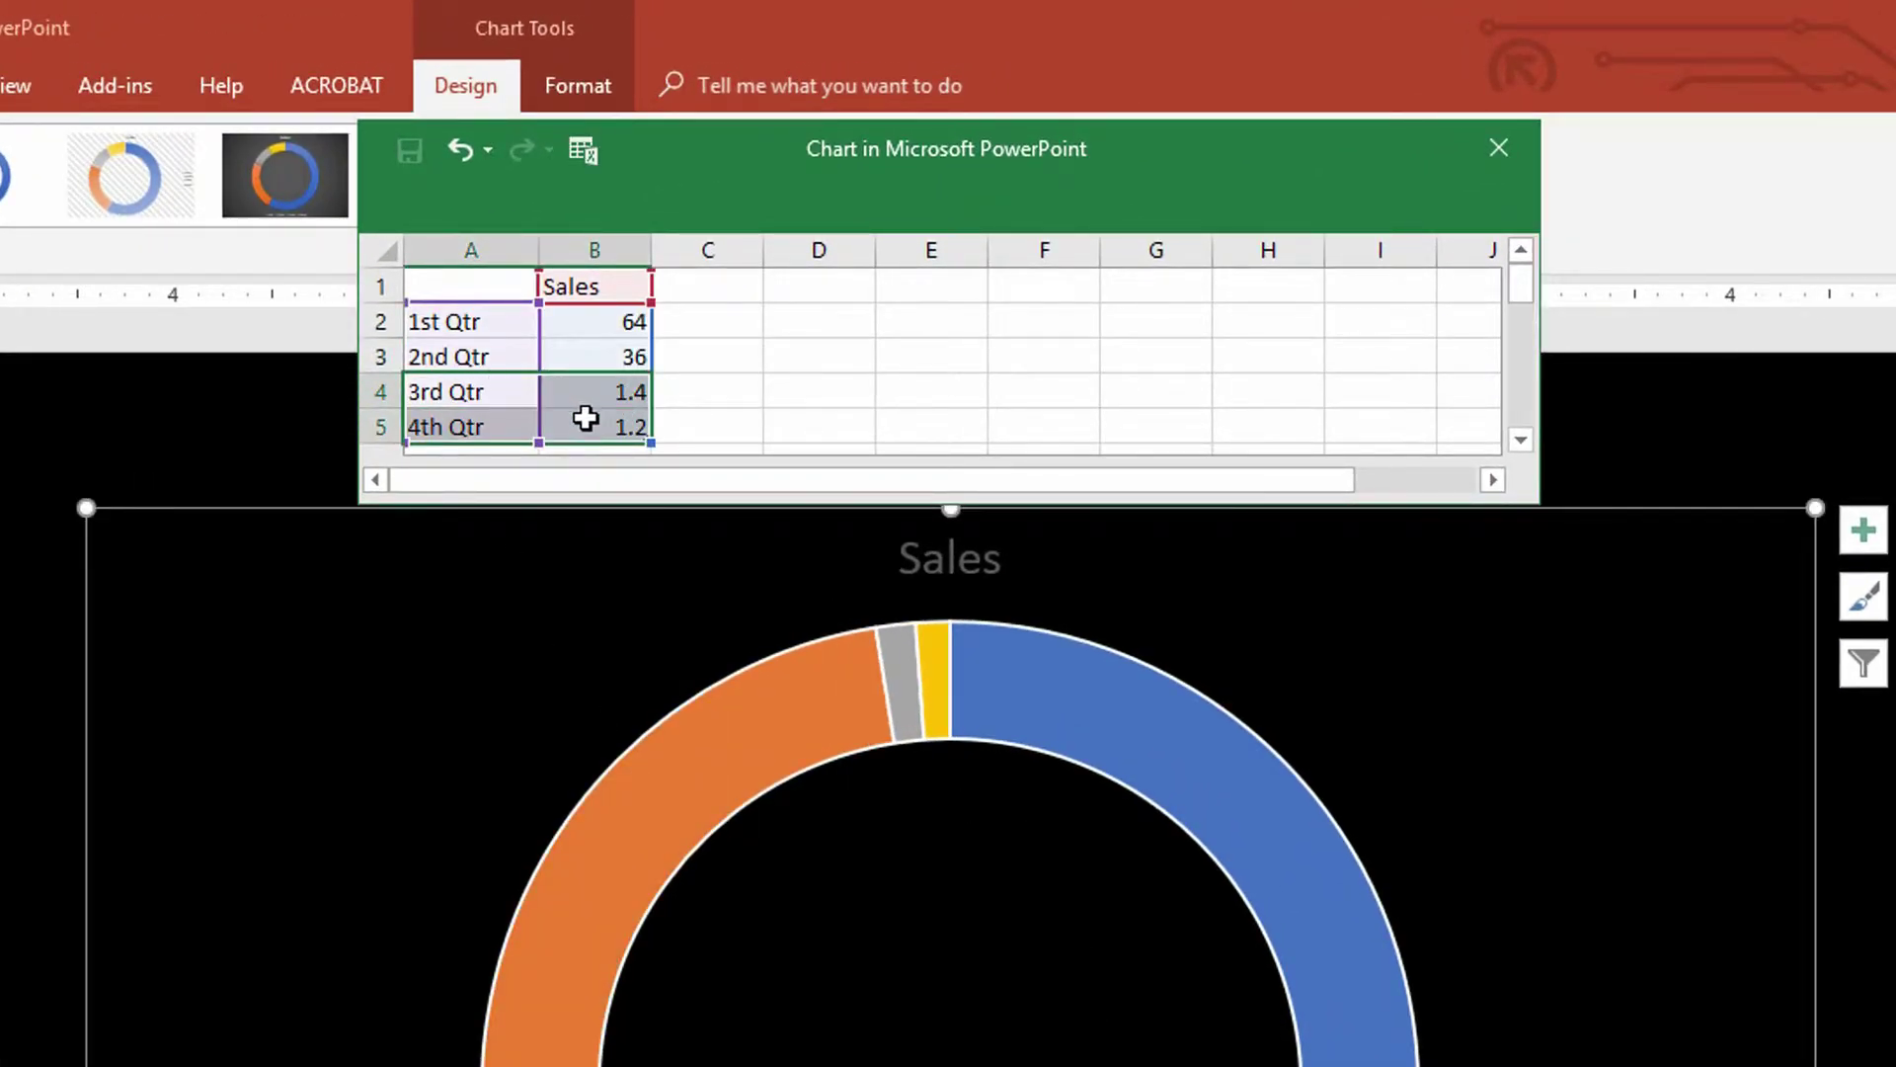
key(Delete)
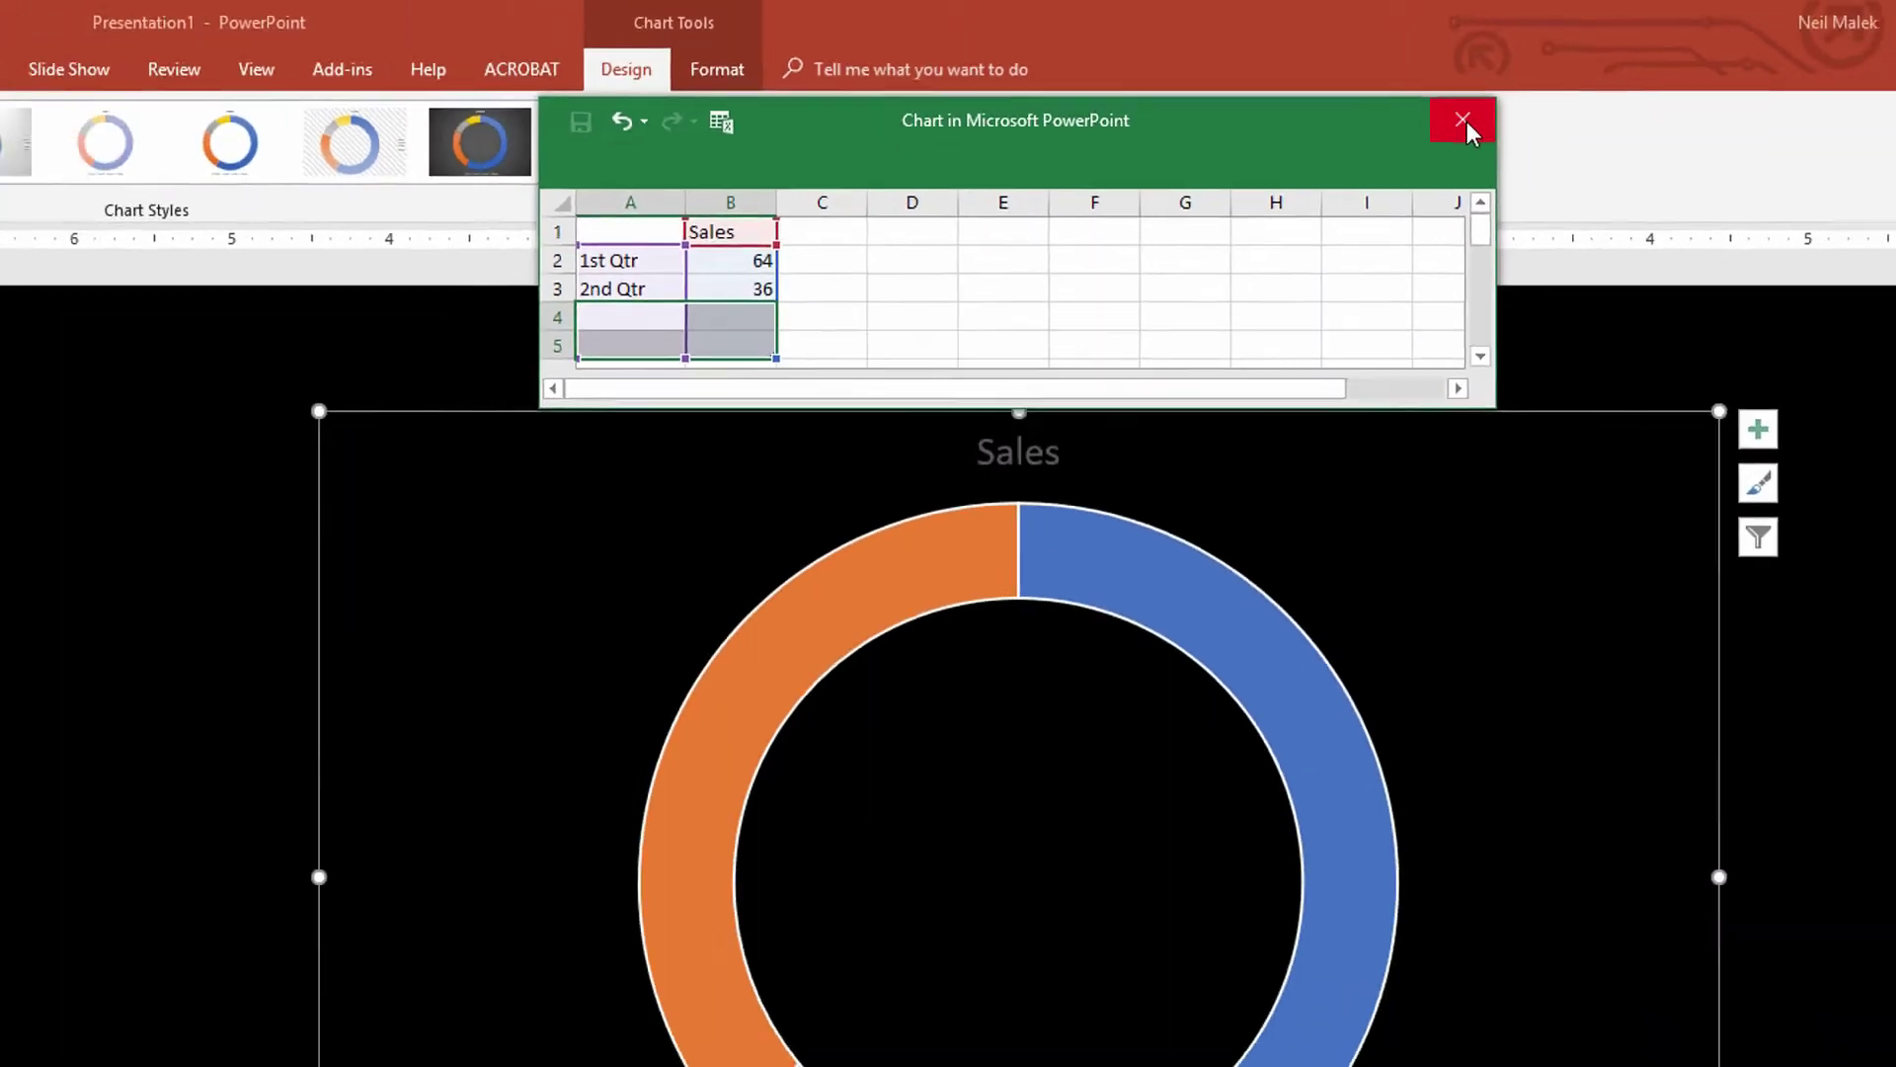
click(1499, 147)
- Delete the Sales title and the legend from the doughnut chart
click(950, 558)
key(Delete)
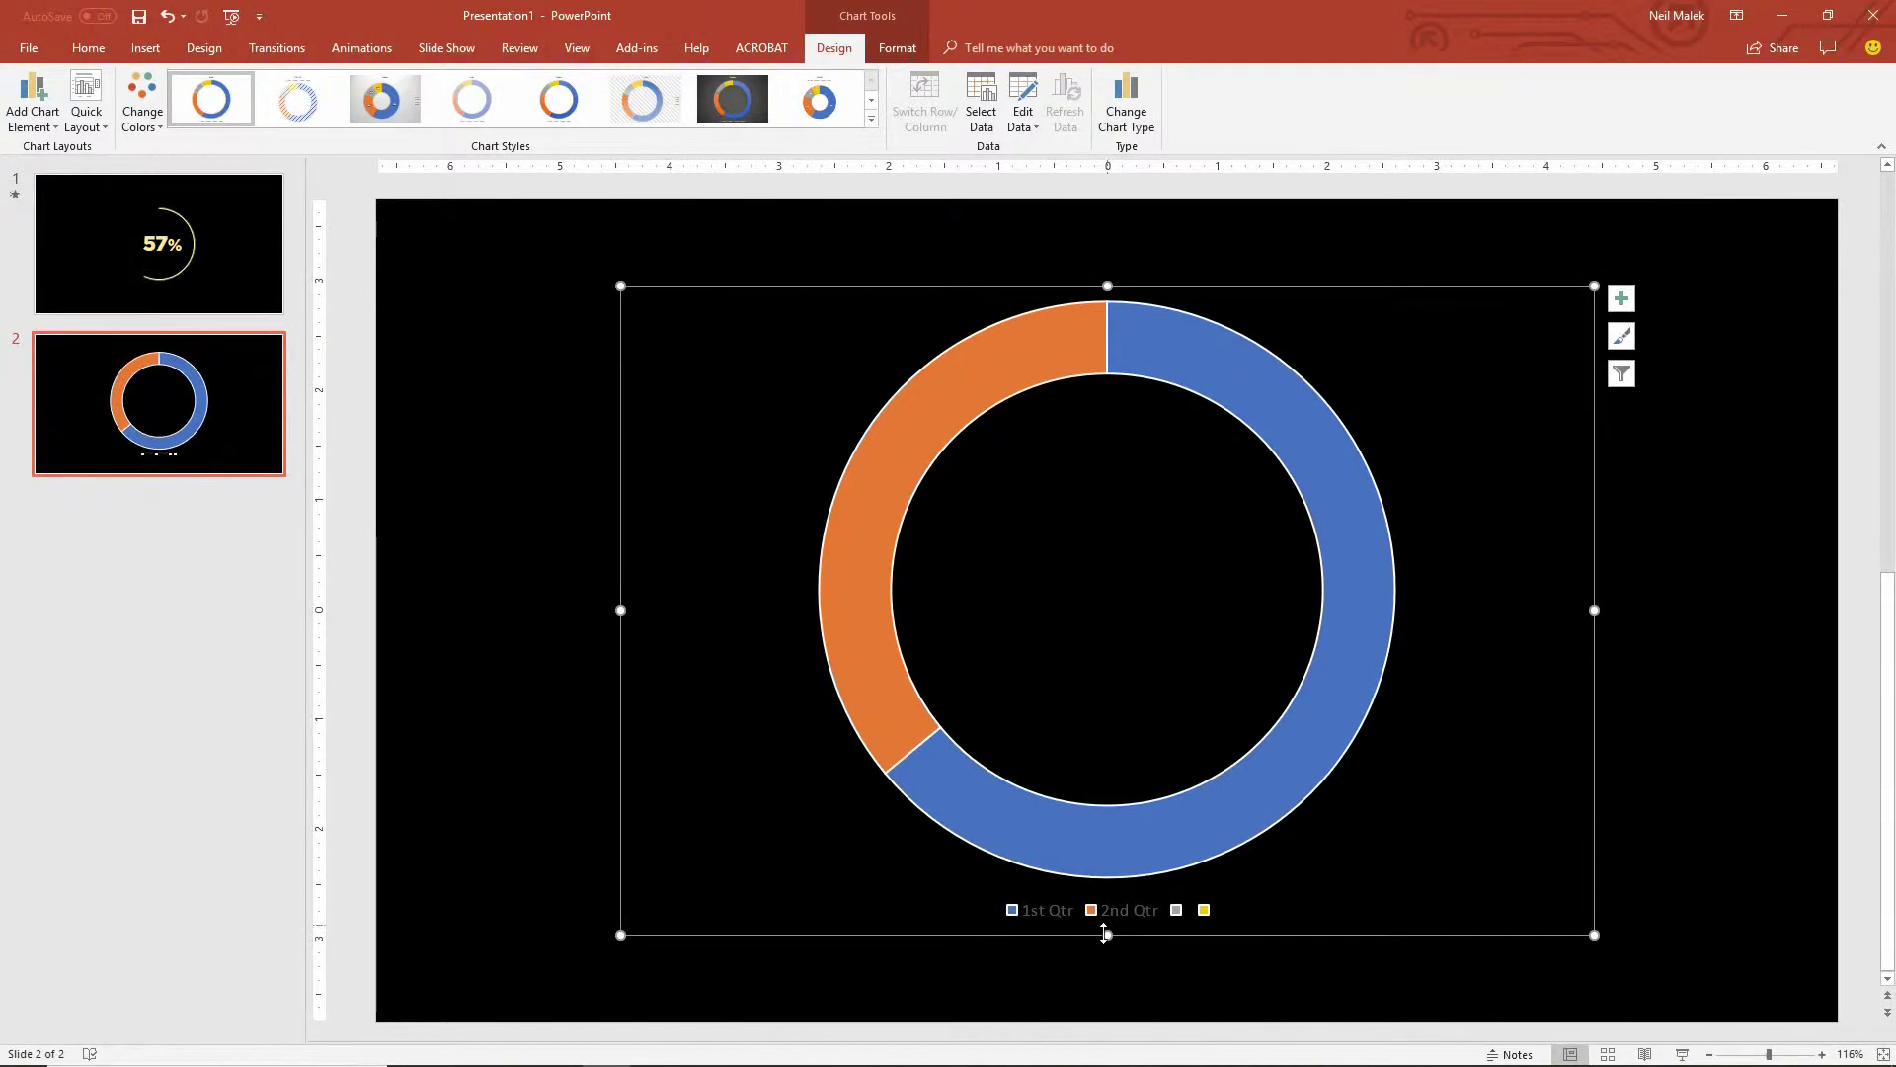
click(1105, 918)
key(Delete)
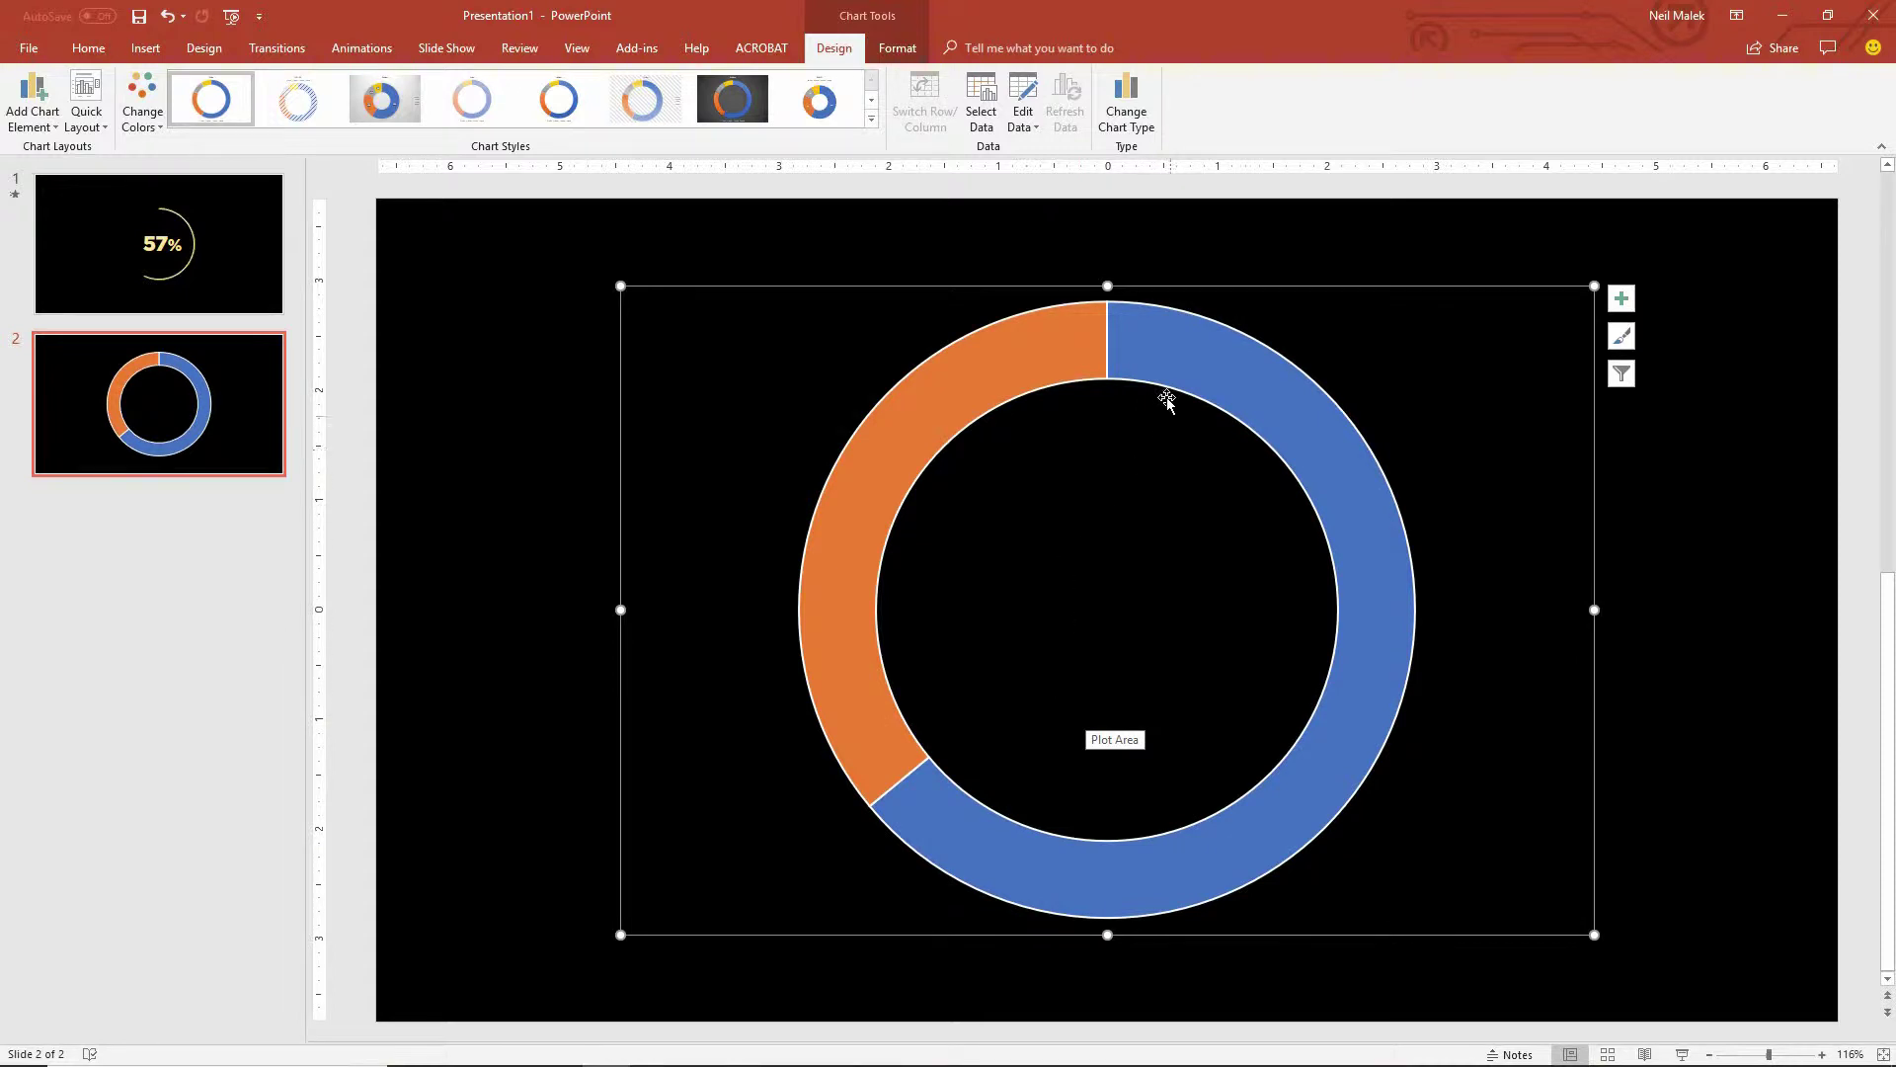
- Cut the doughnut chart and paste it back onto the slide as a Picture (Enhanced Metafile)
click(990, 784)
mouse_move(1173, 899)
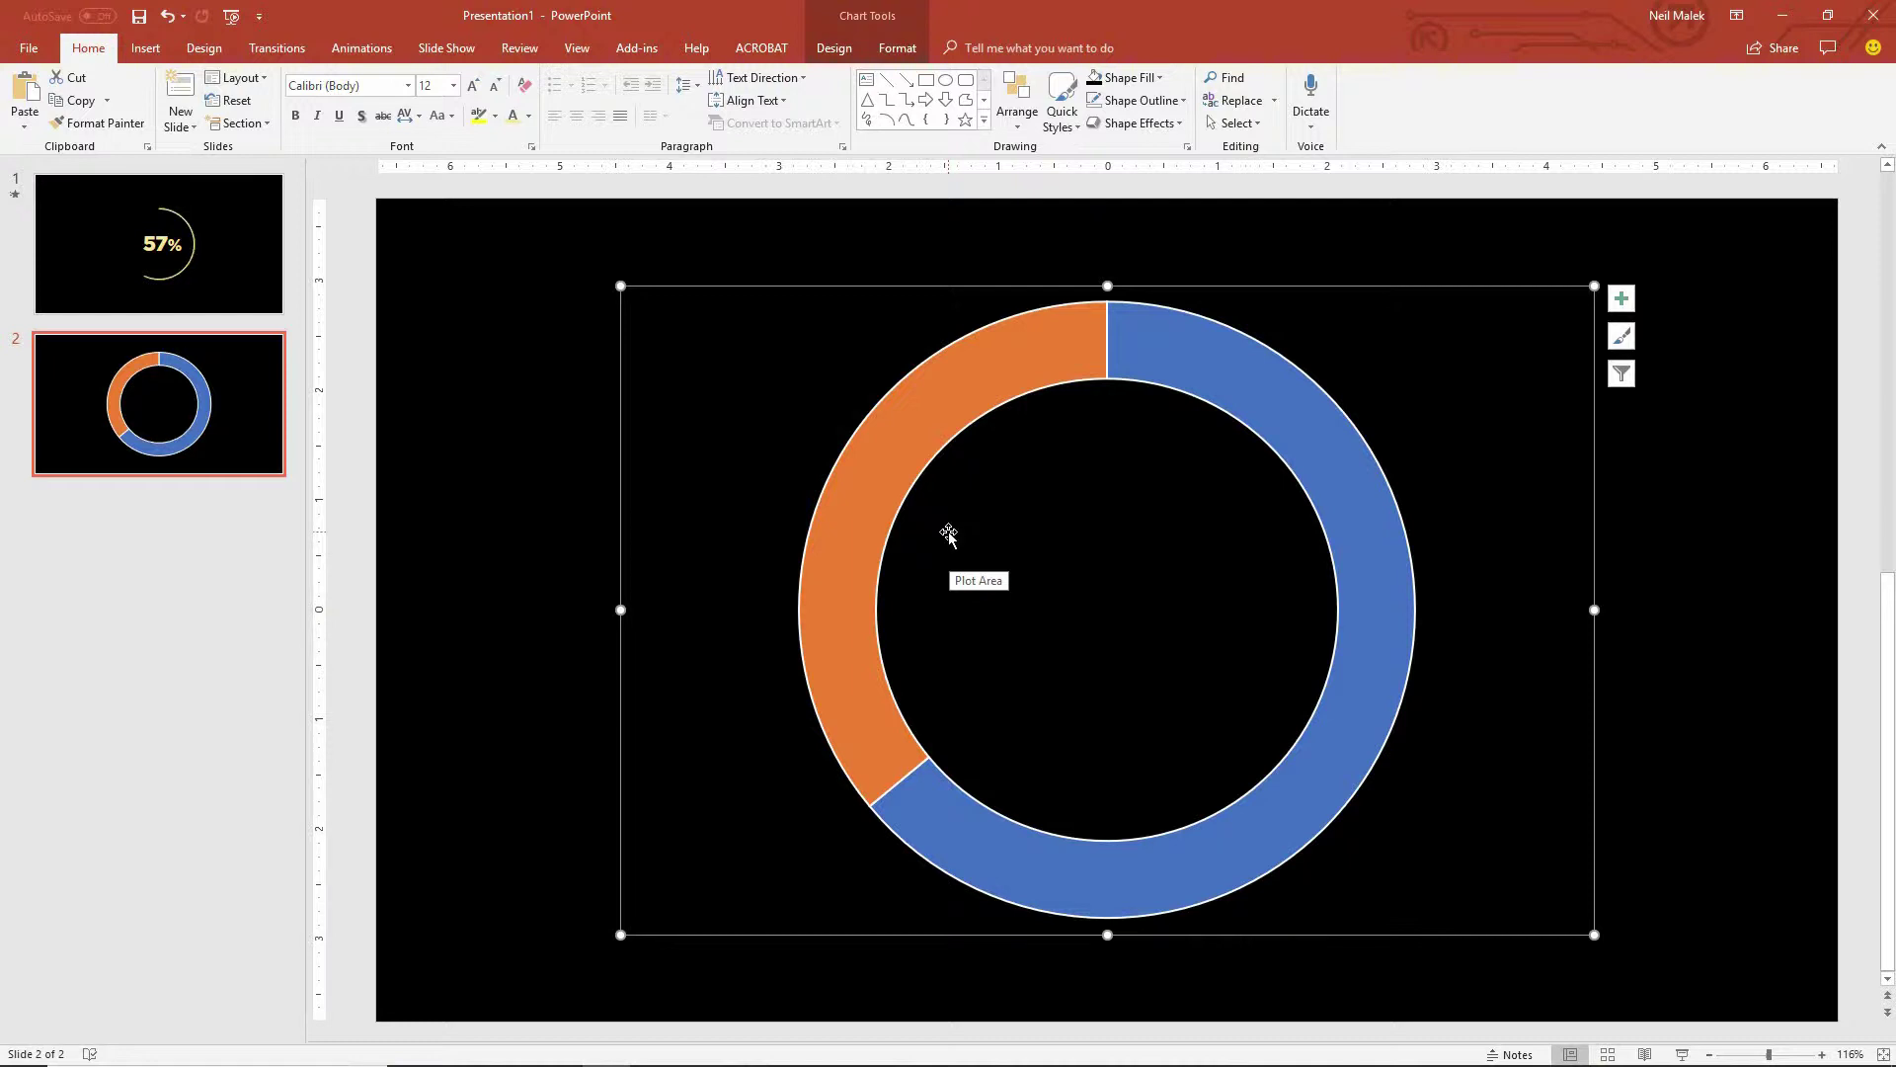
mouse_move(1072, 348)
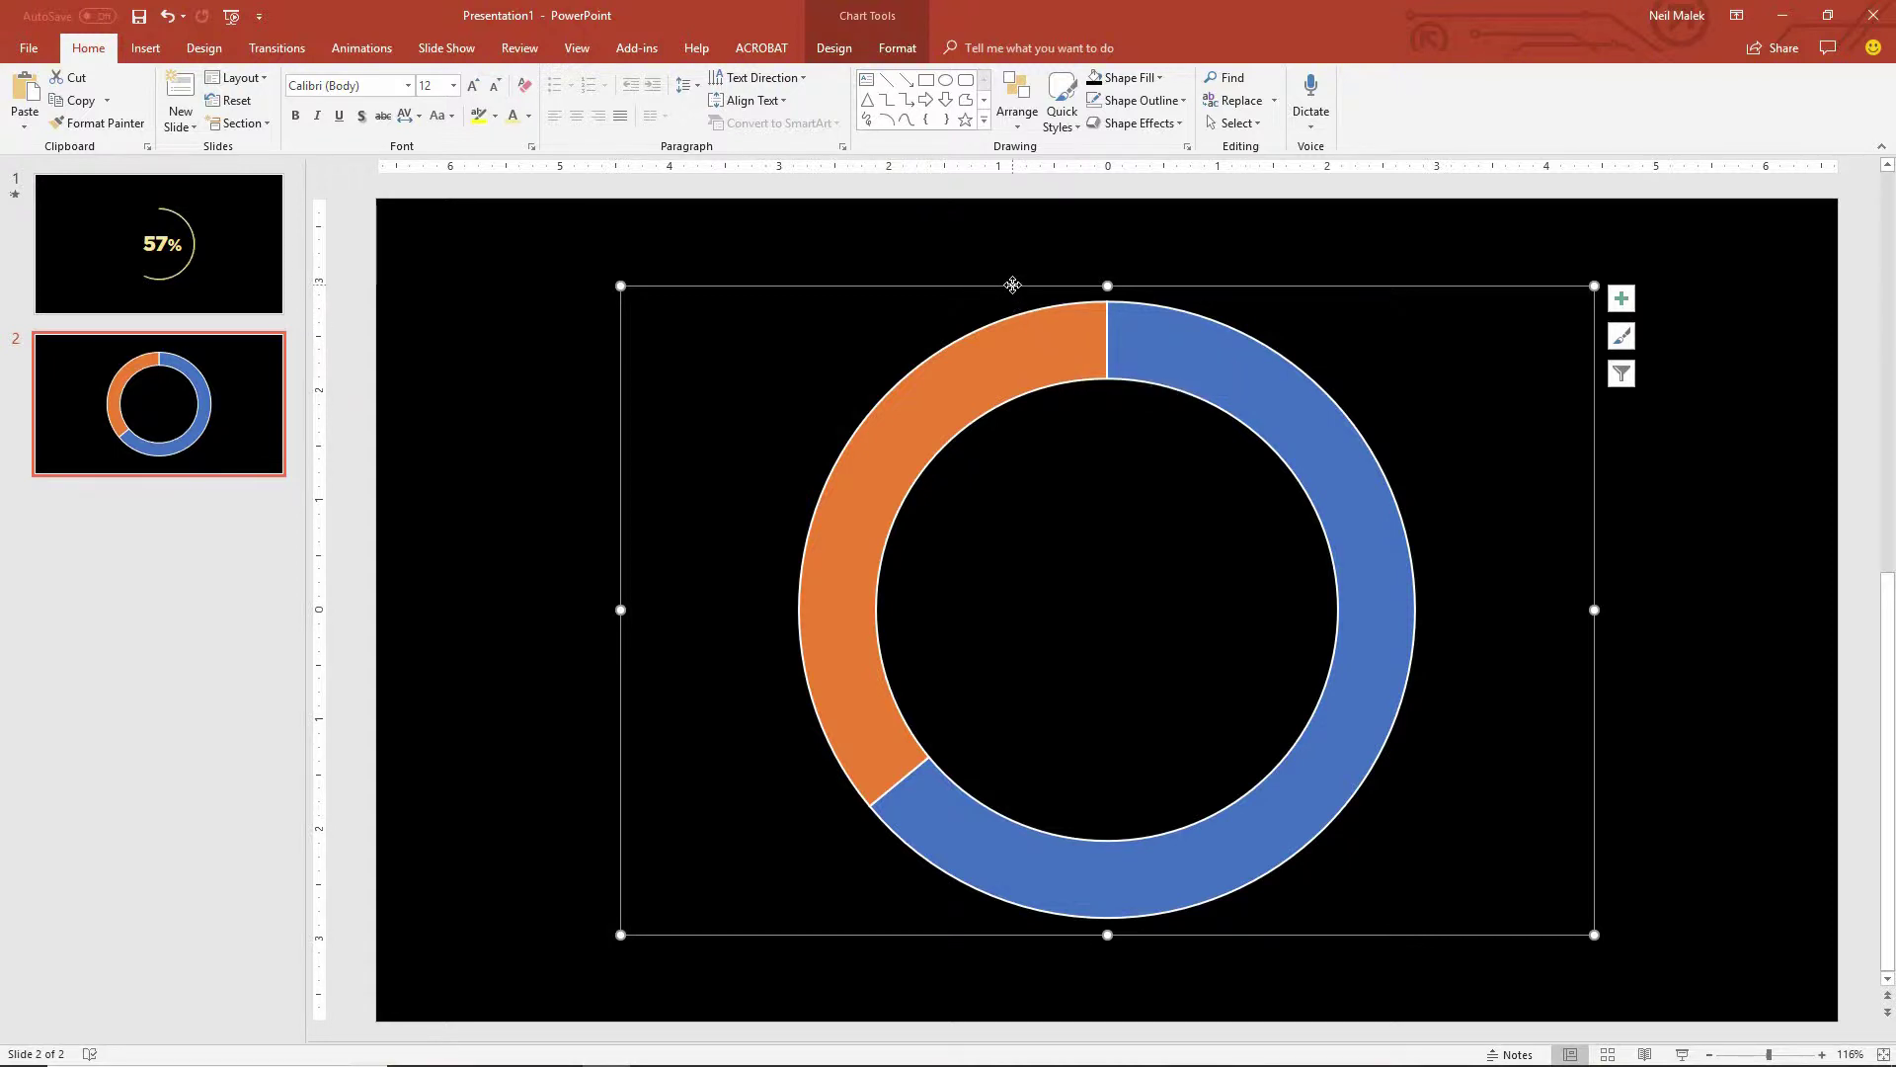
key(Delete)
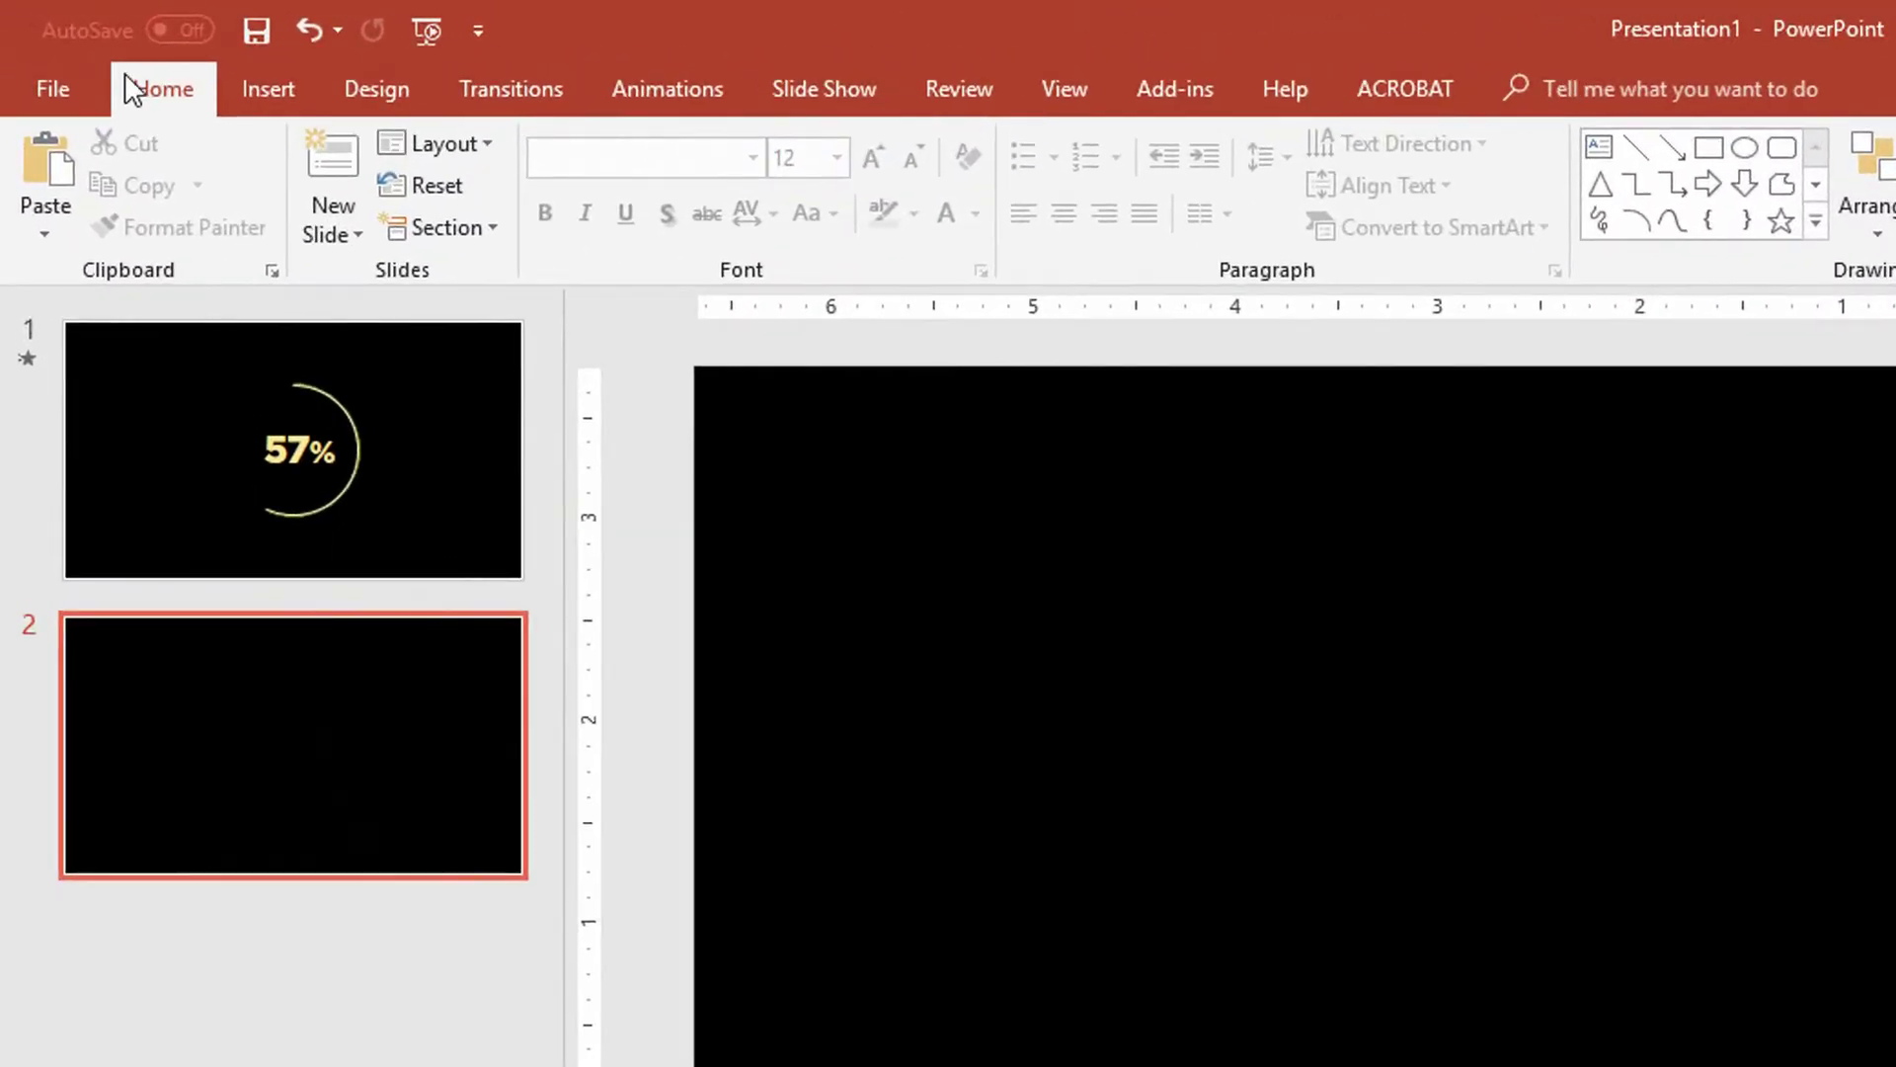
click(50, 223)
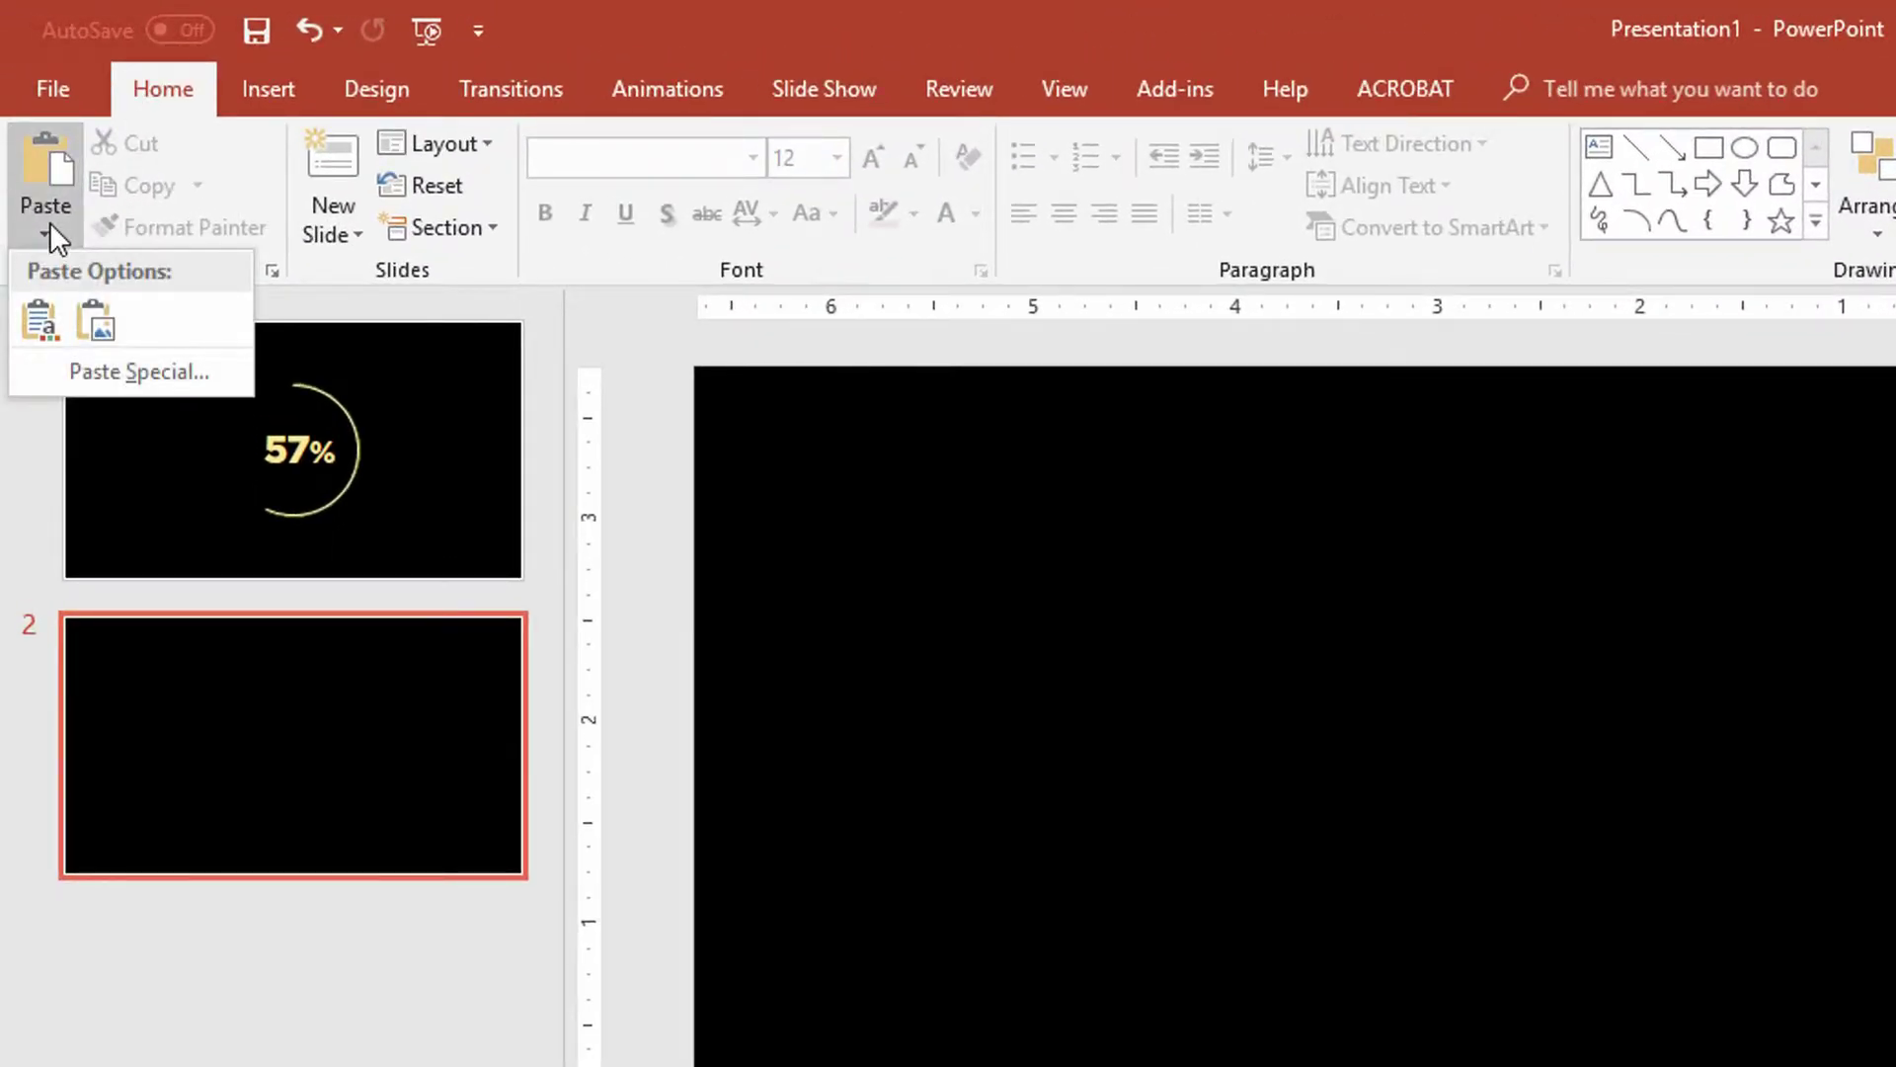
click(85, 369)
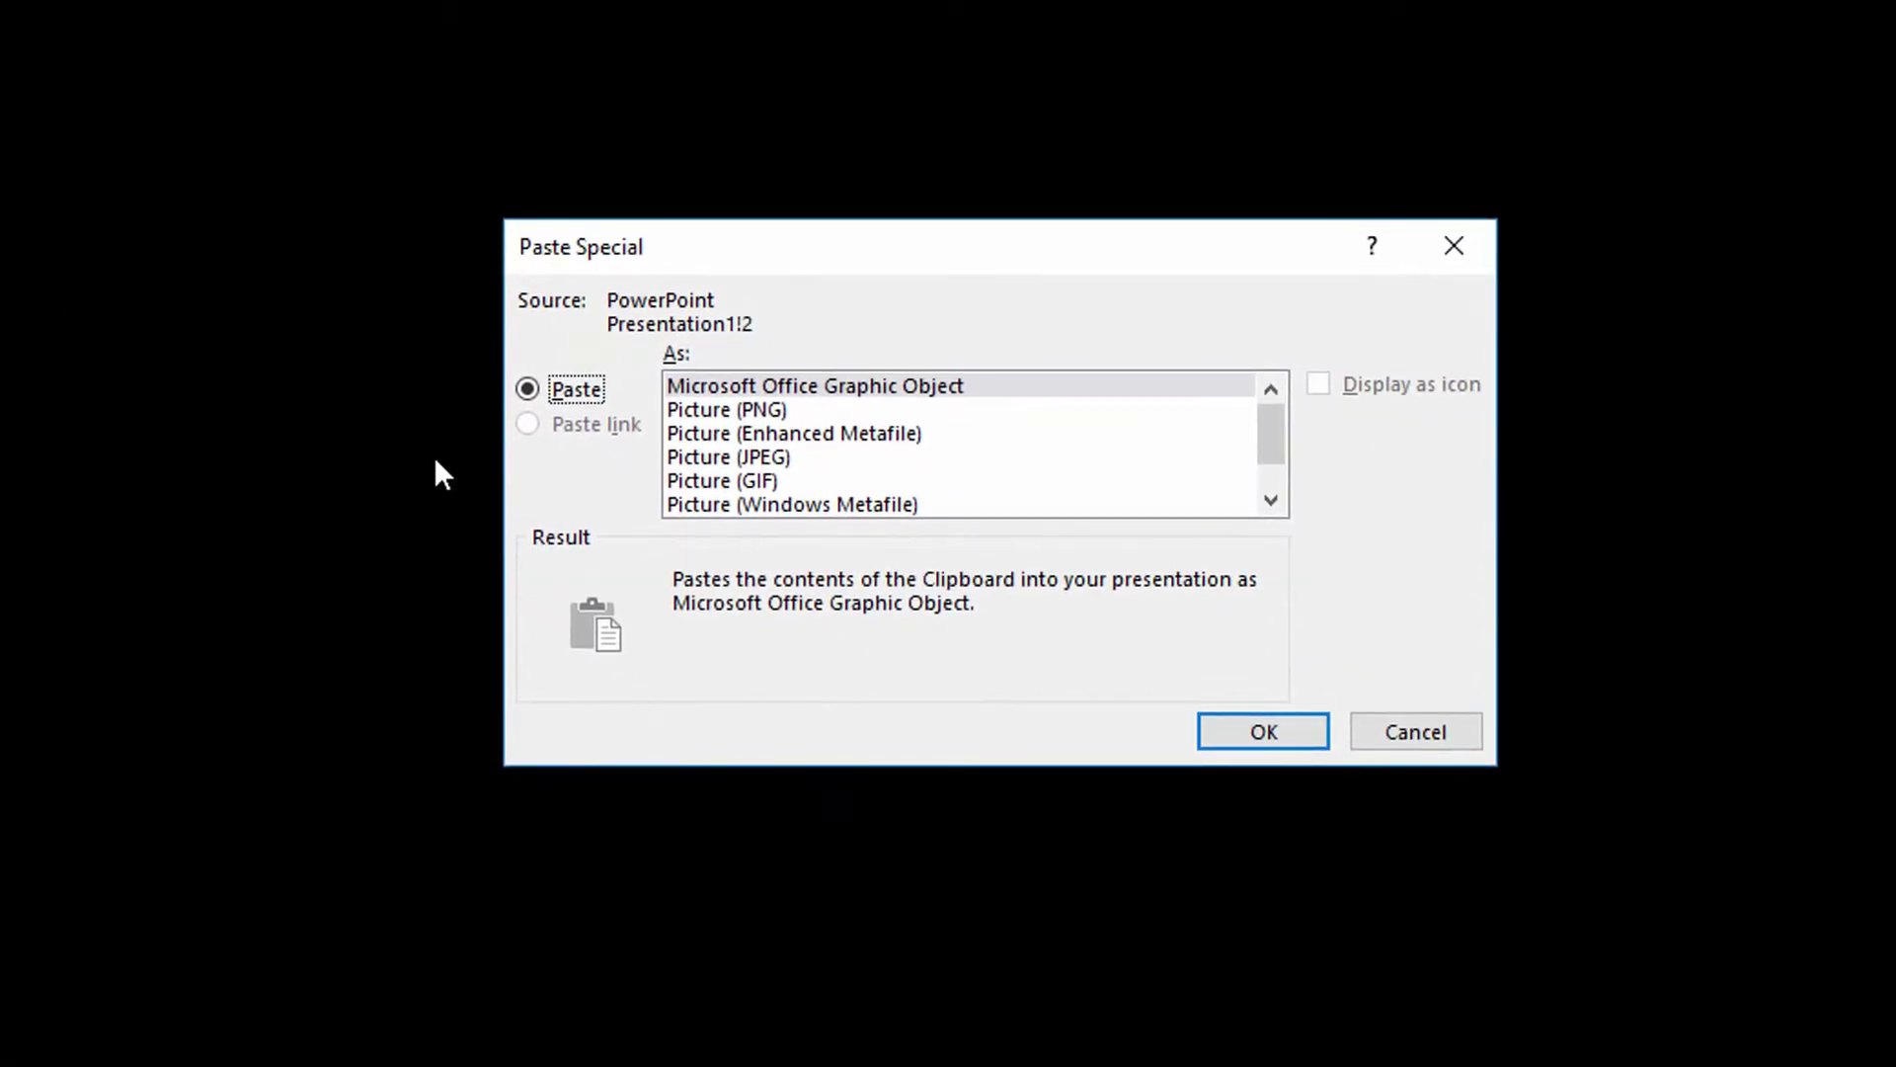
click(752, 441)
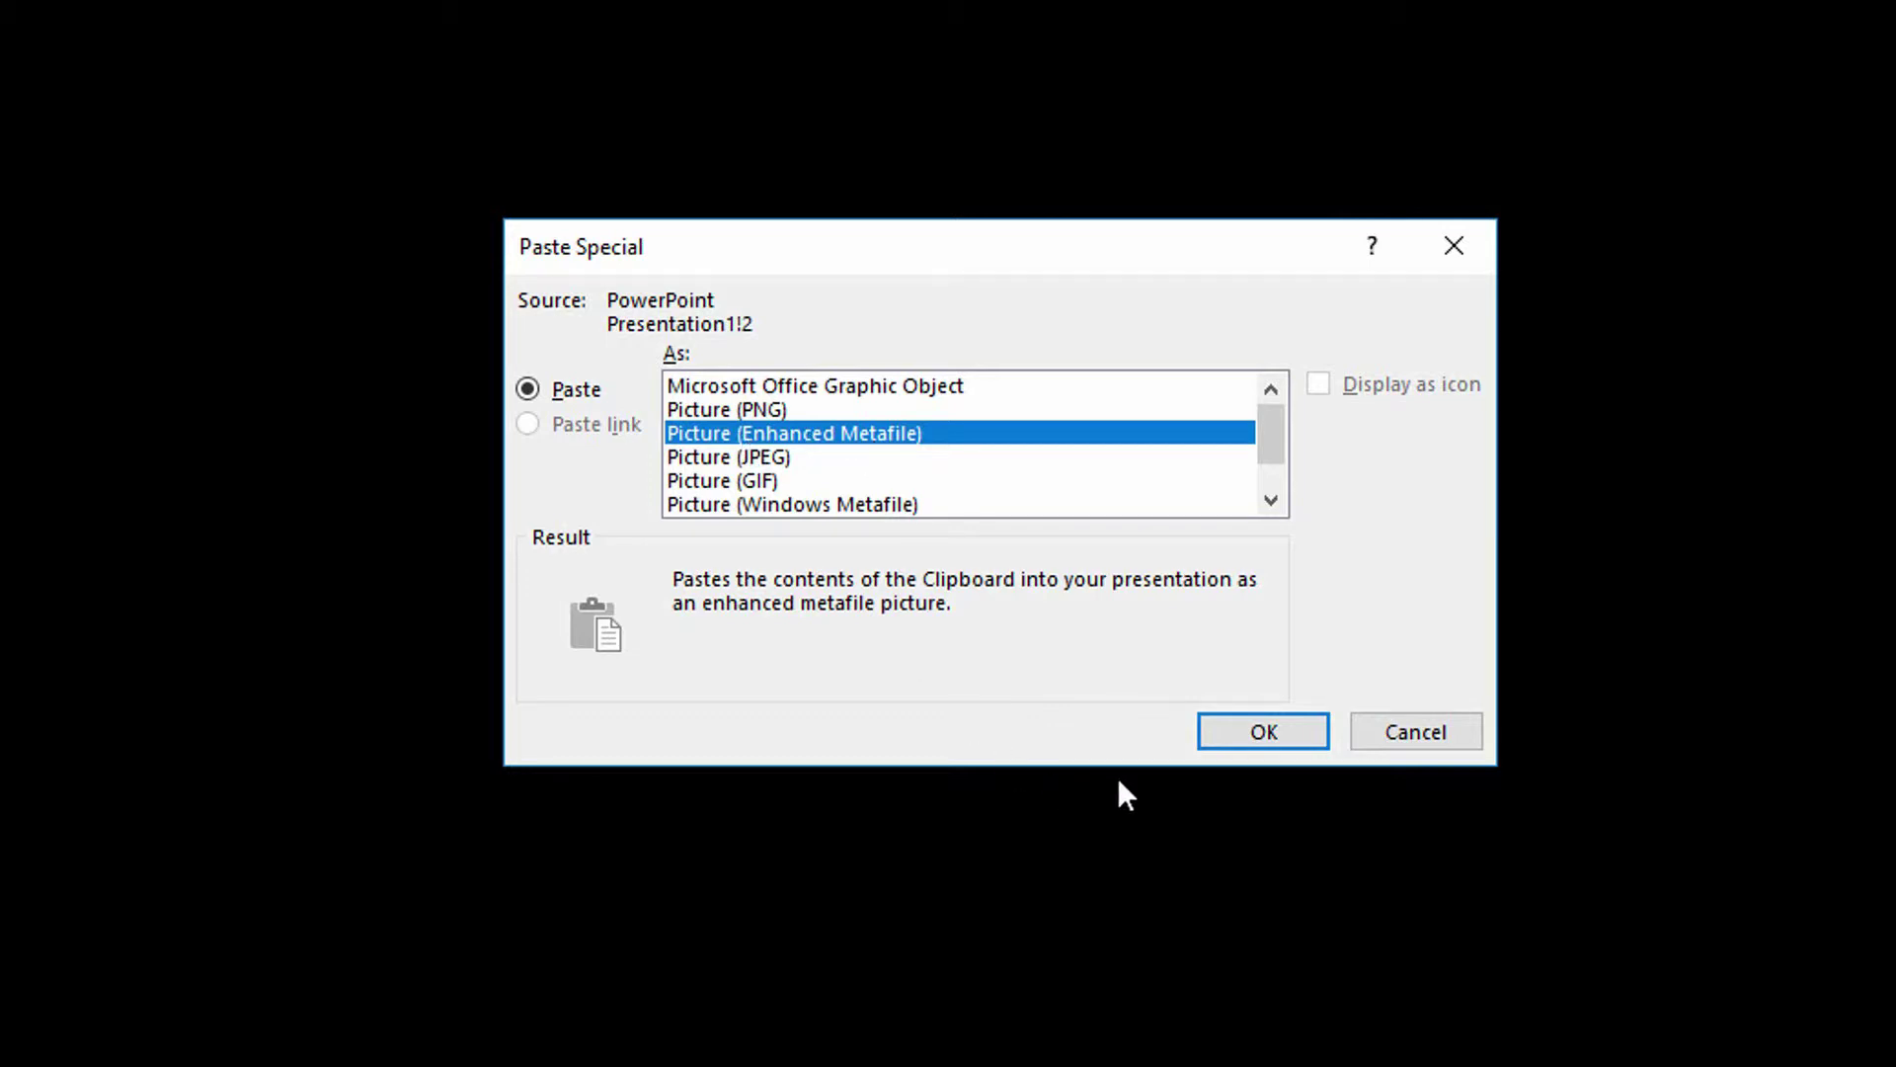
click(1274, 736)
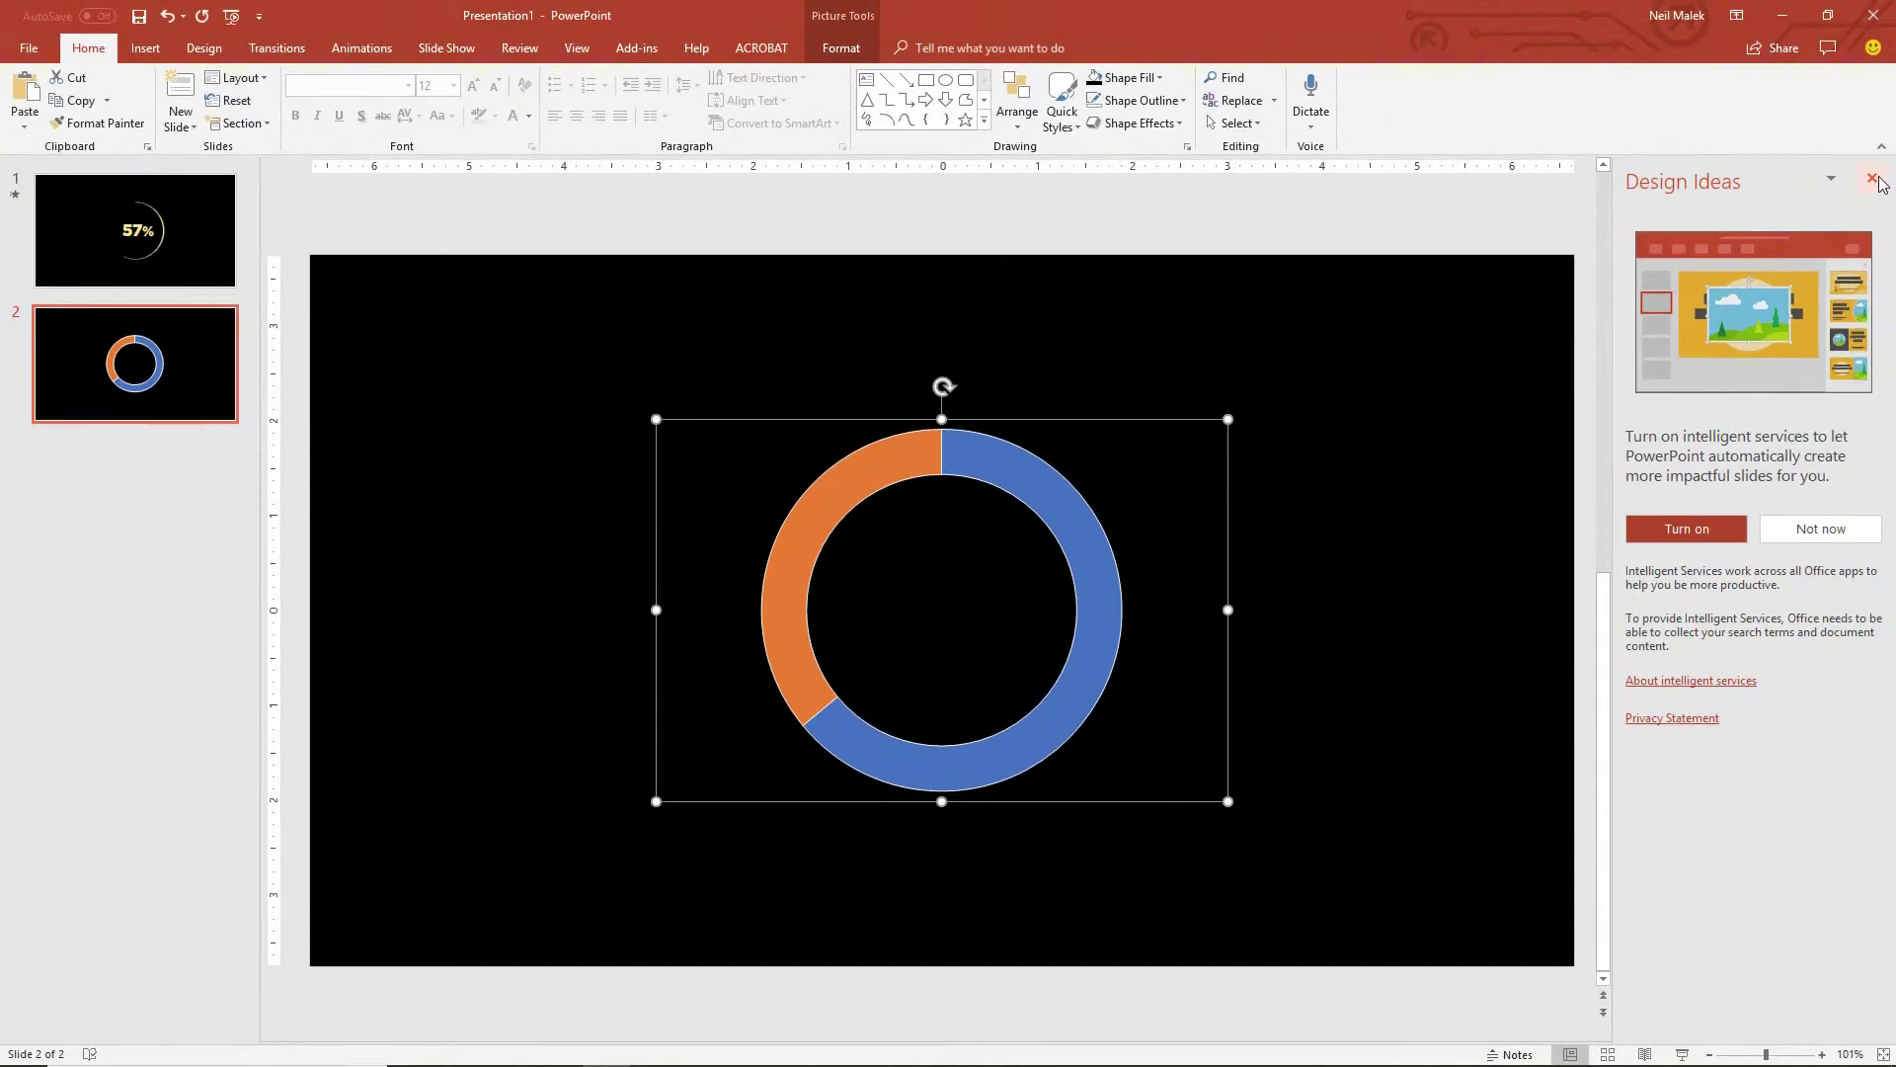
- Dismiss the design suggestions and enlarge the pasted ring picture to about 5.65" high by 8.48" wide, centred on the slide
click(1873, 179)
drag(777, 389, 650, 305)
drag(1437, 830, 1581, 925)
mouse_move(958, 305)
mouse_down()
mouse_move(897, 305)
mouse_move(951, 294)
mouse_up()
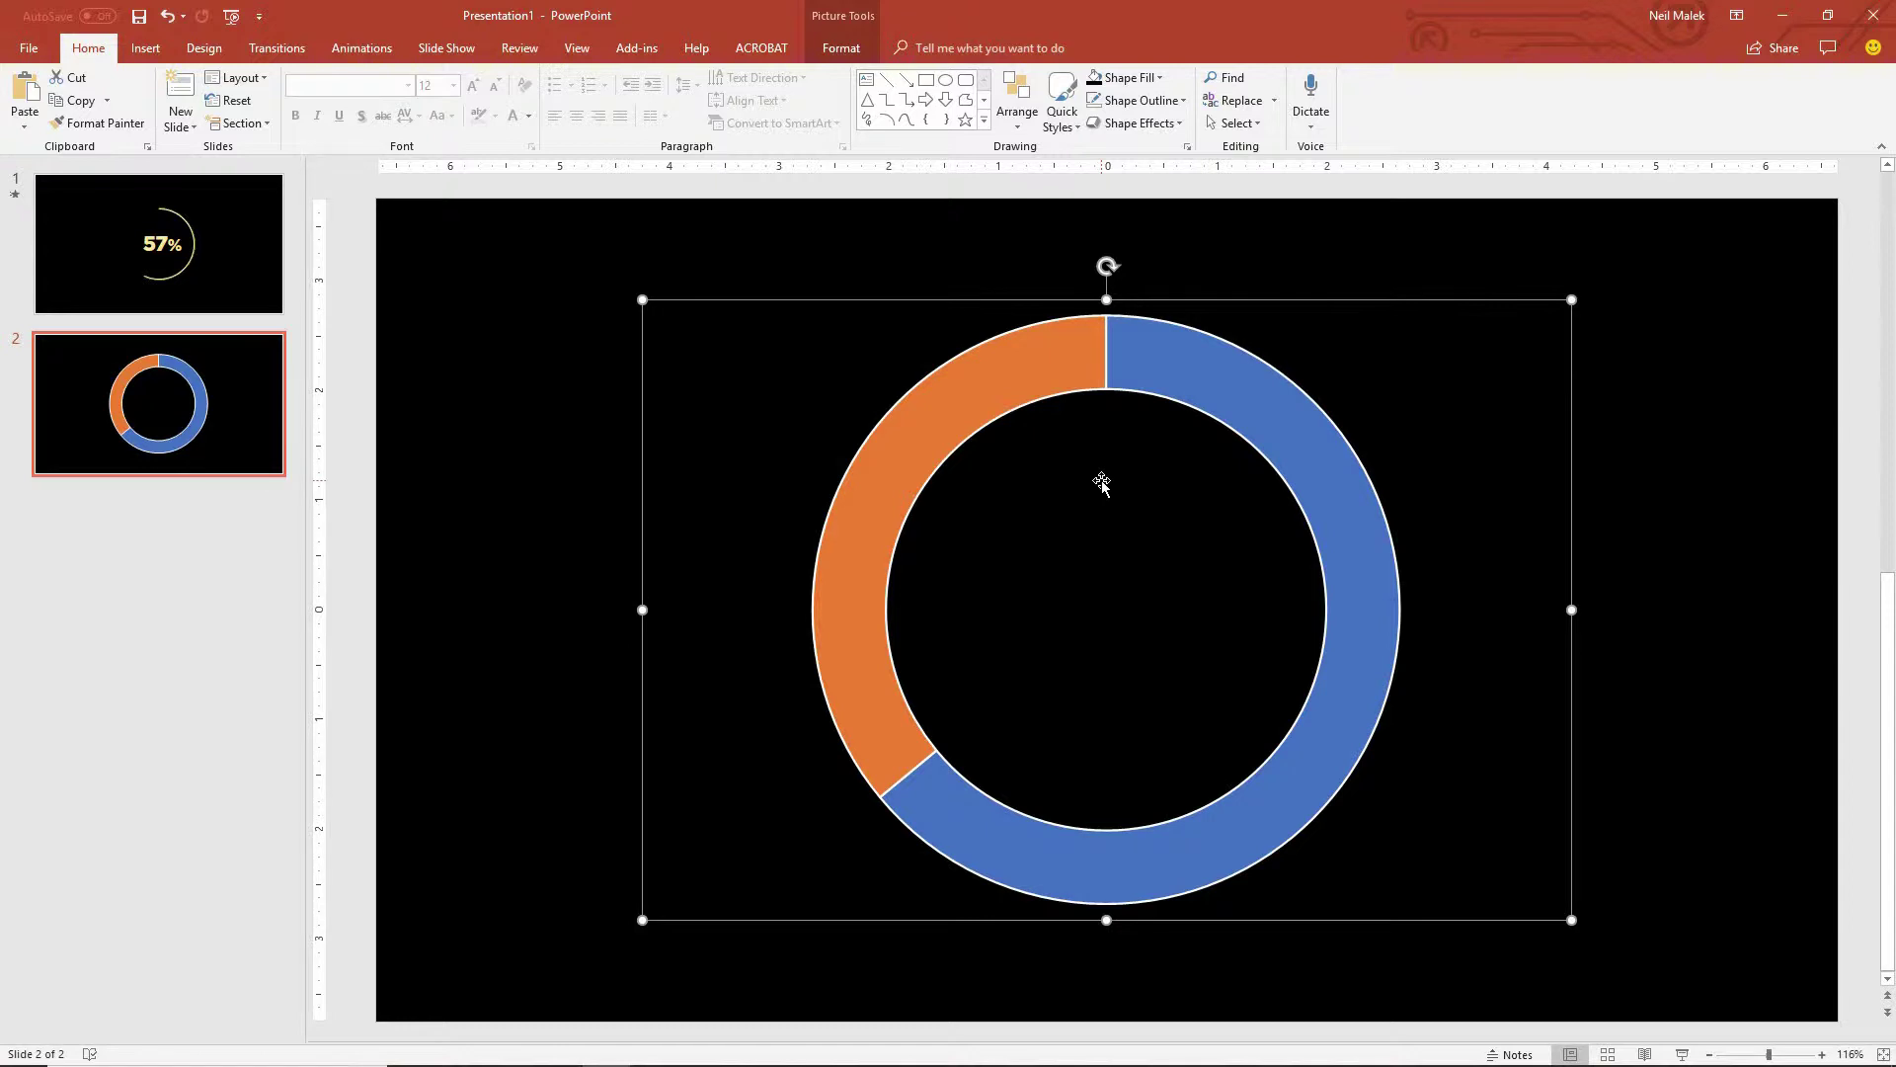
- Ungroup the ring picture, converting it to a Microsoft Office drawing object
click(840, 49)
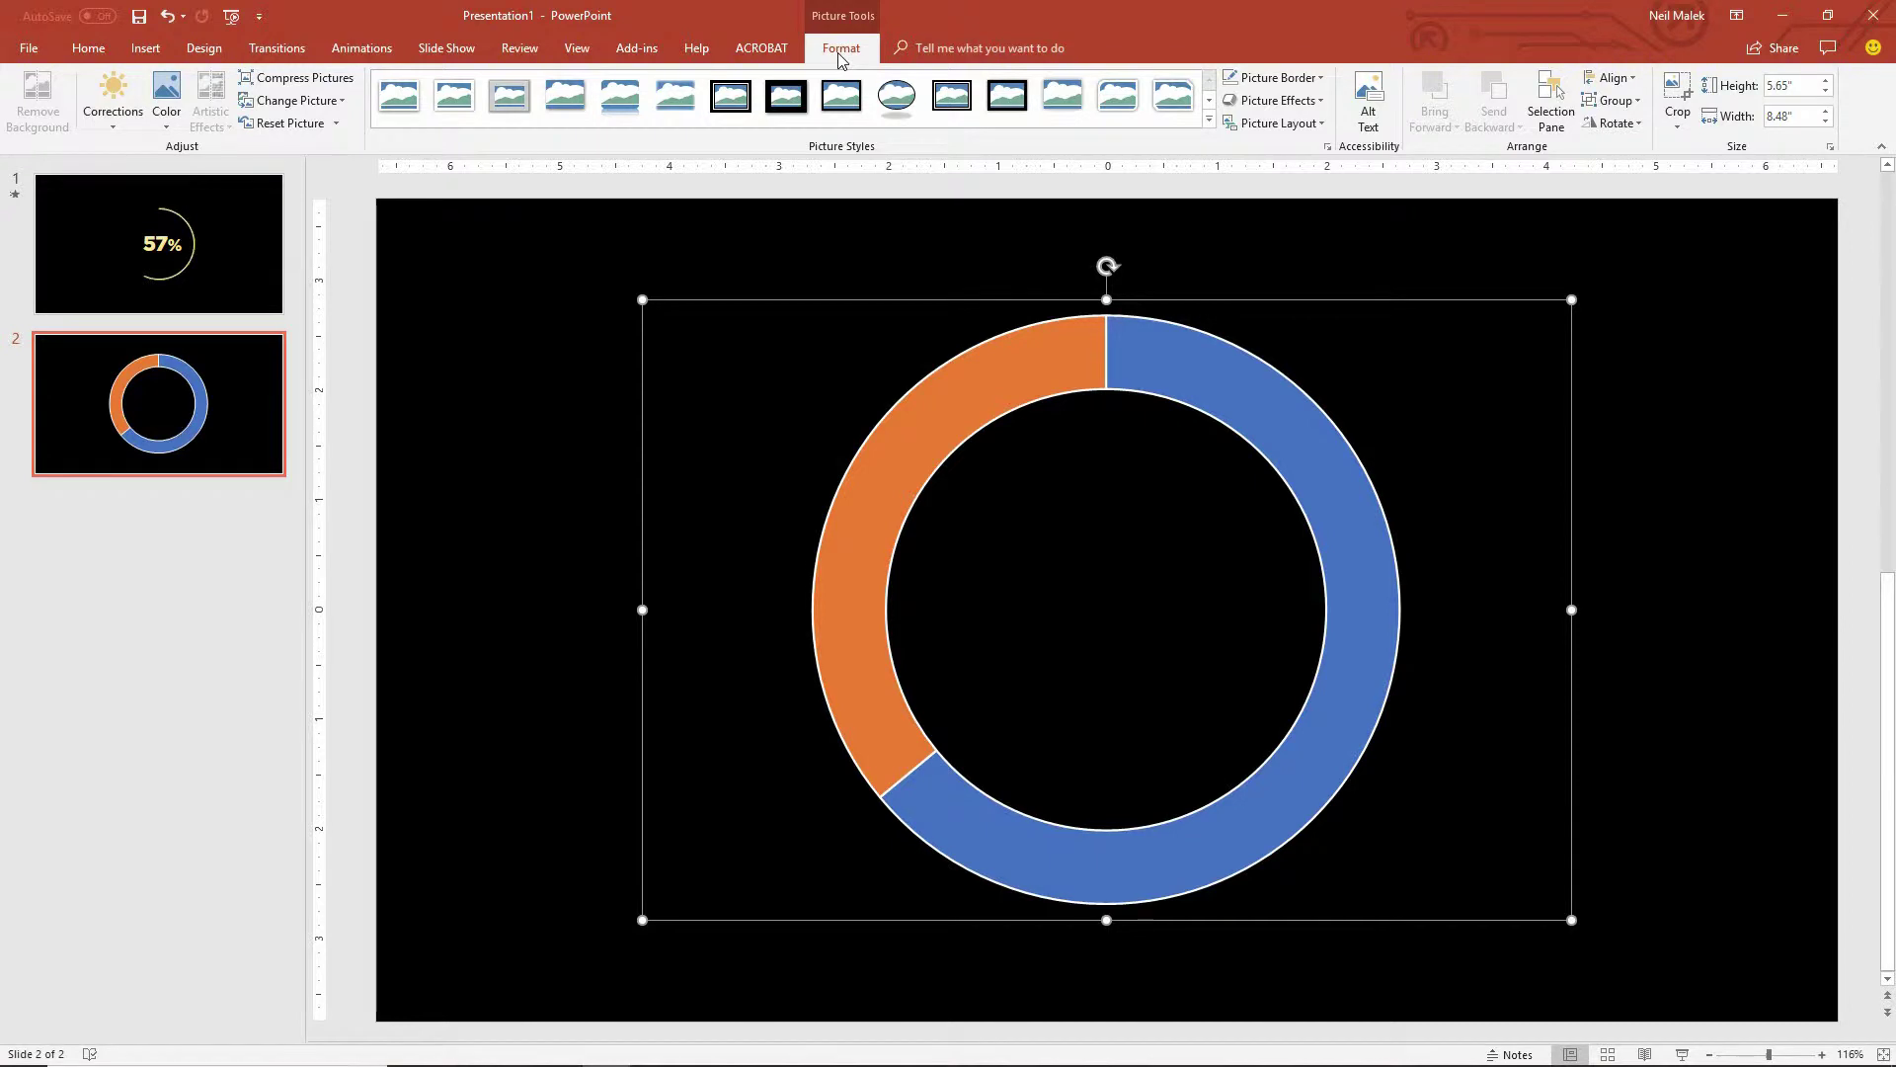
click(1632, 103)
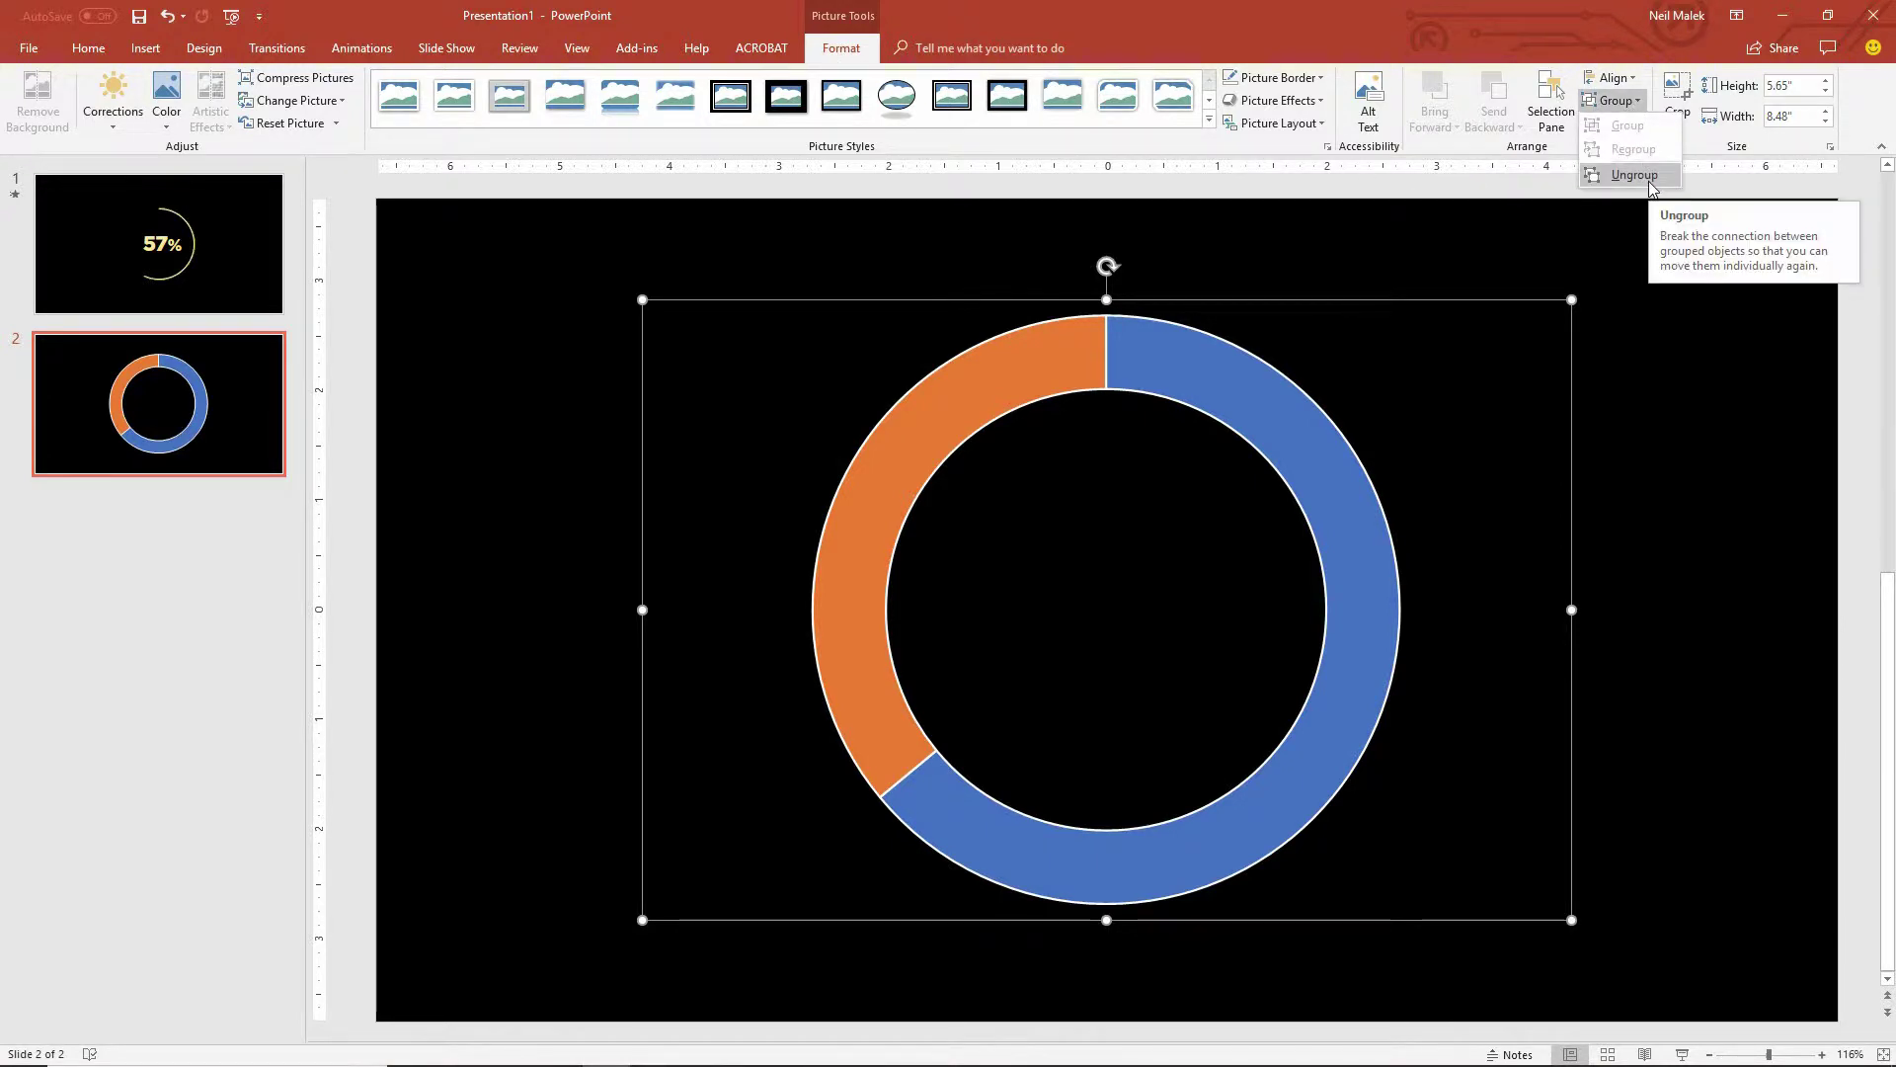
key(ctrl+shift+g)
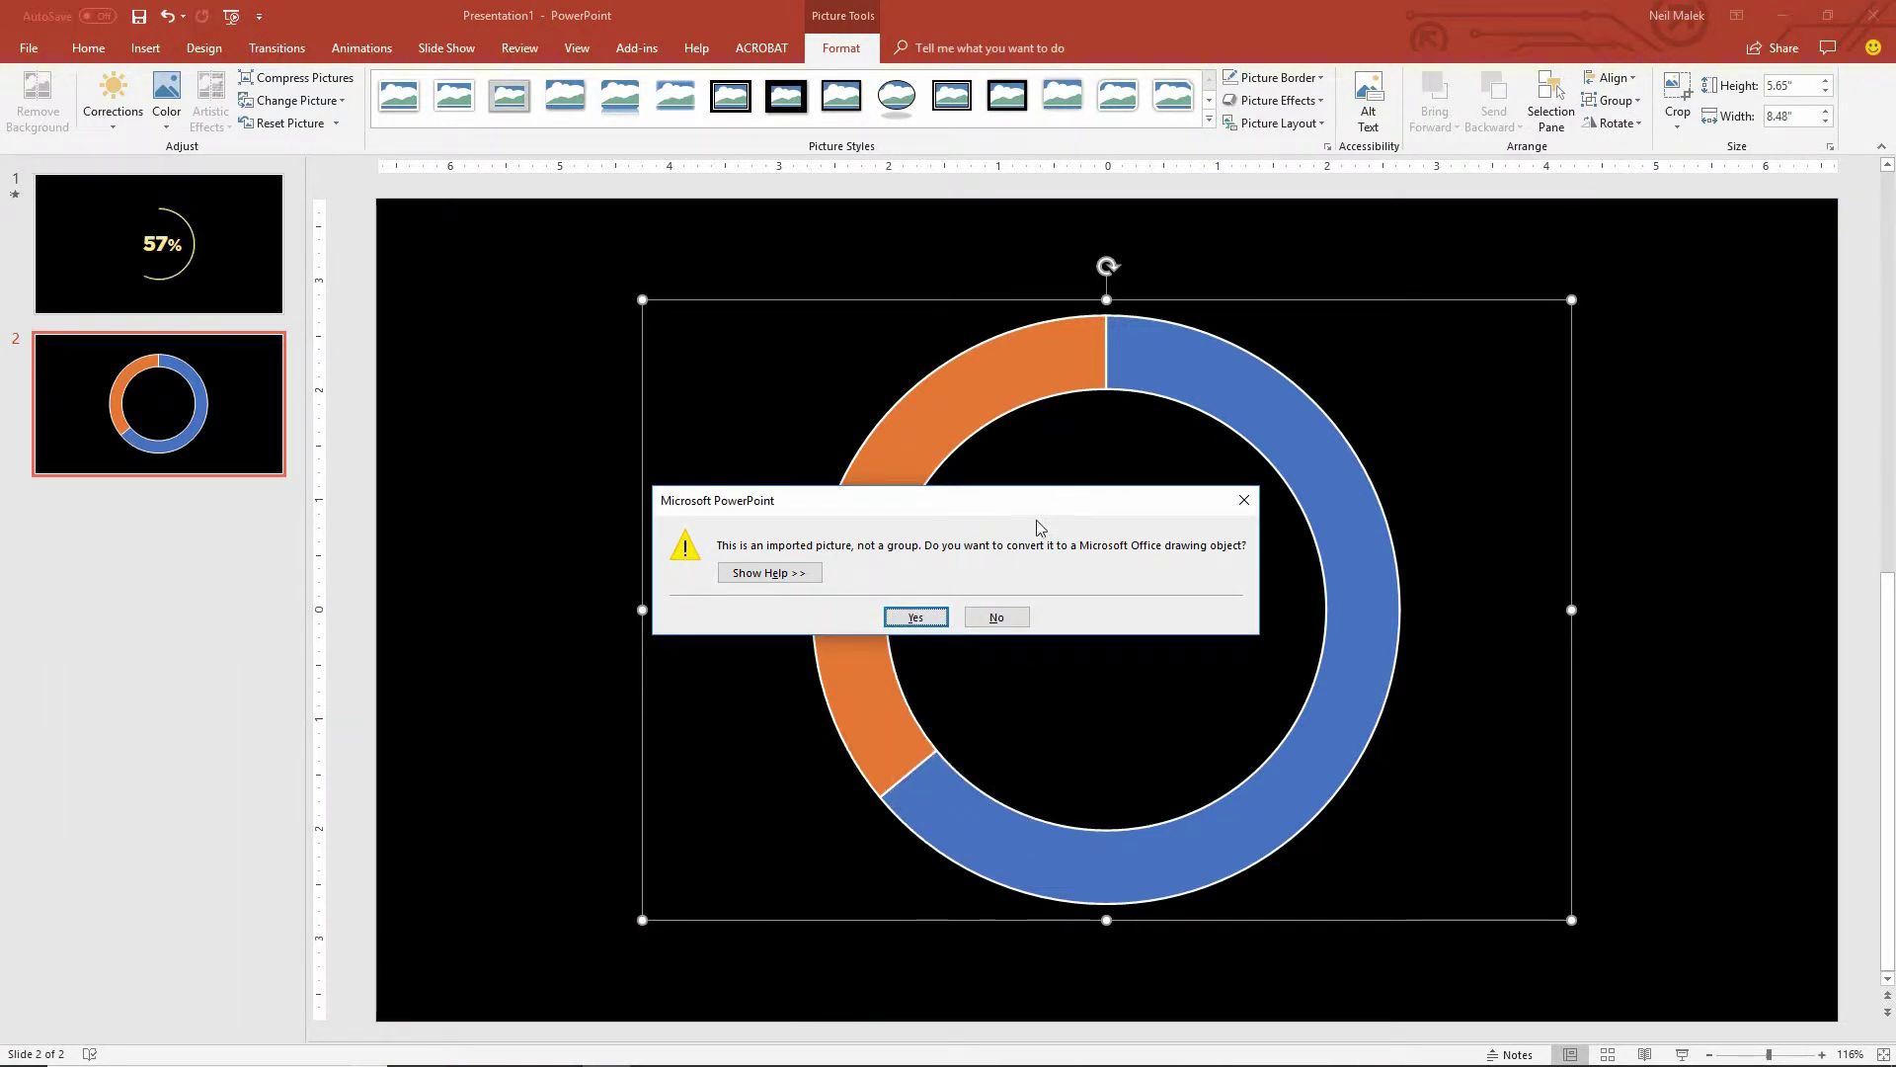
click(914, 618)
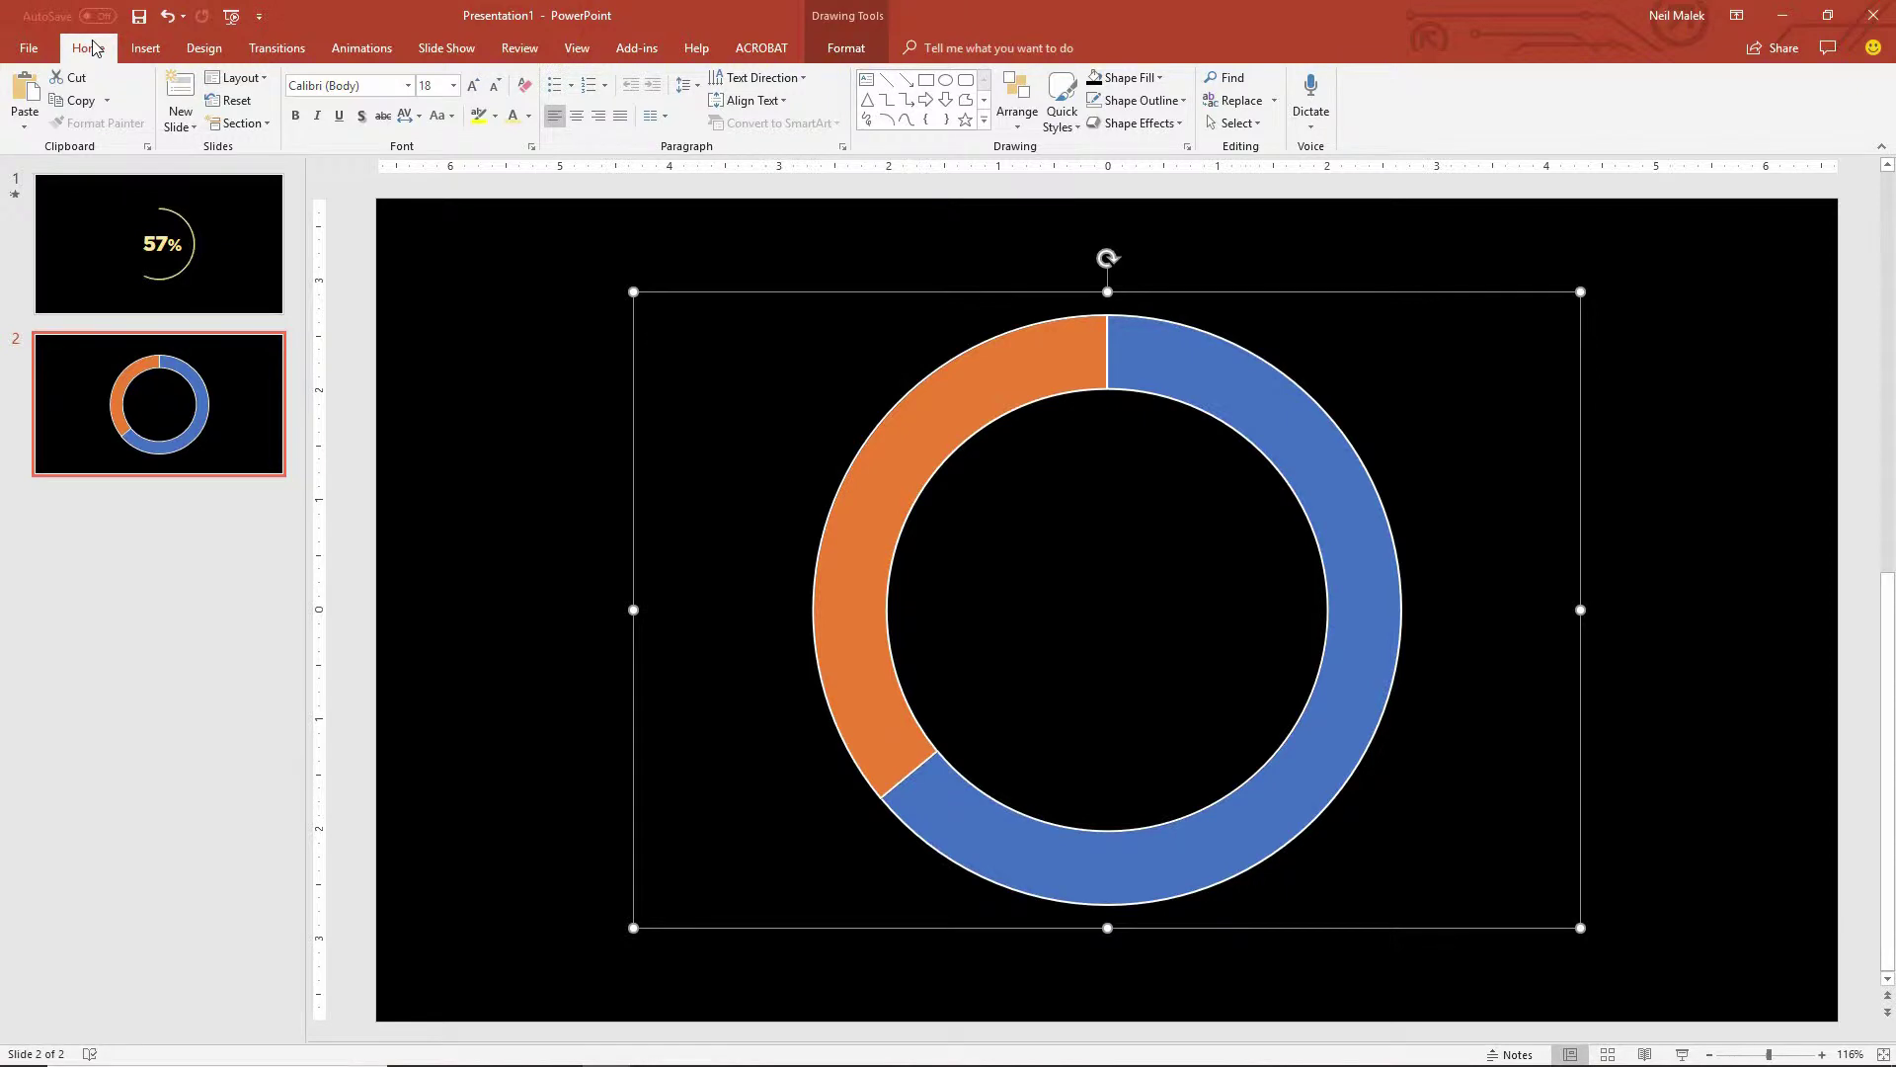
- Show the Selection Pane and toggle Freeform 5's visibility to identify which part of the ring it is
click(1018, 107)
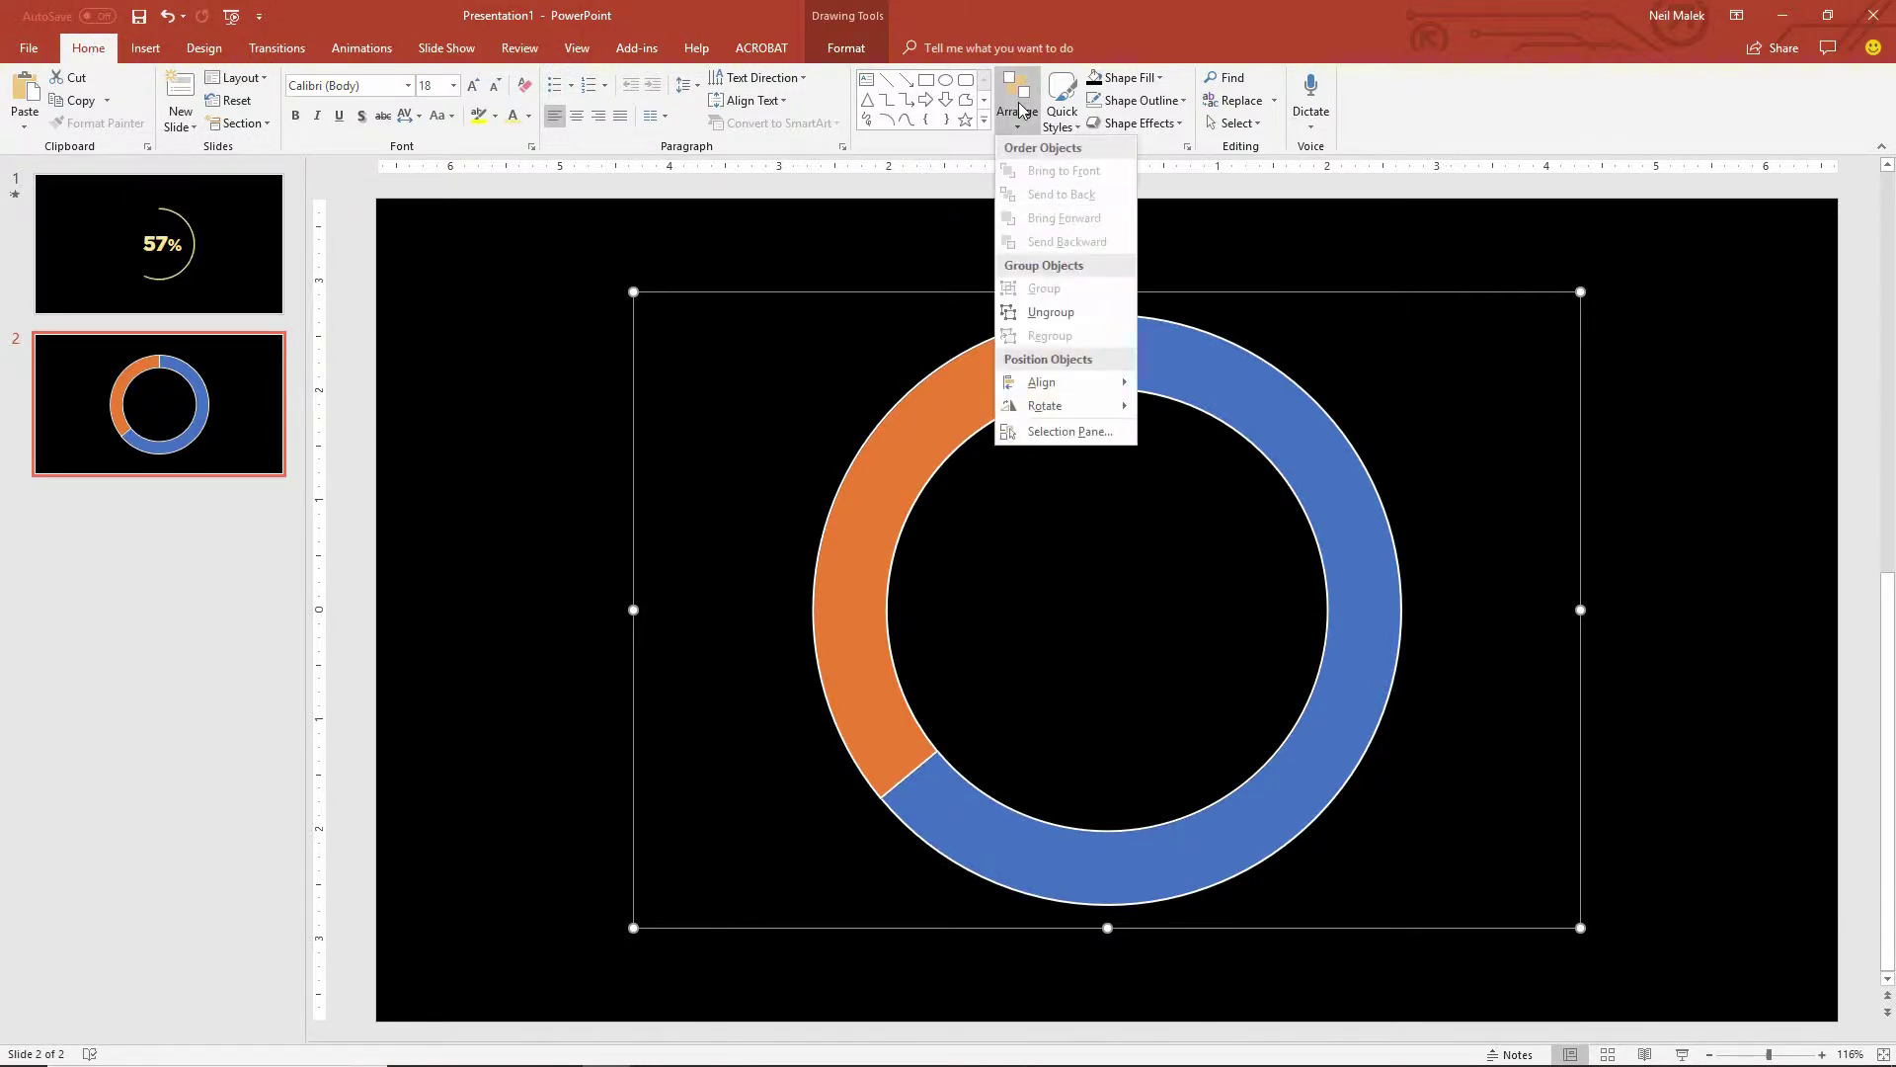
click(1088, 438)
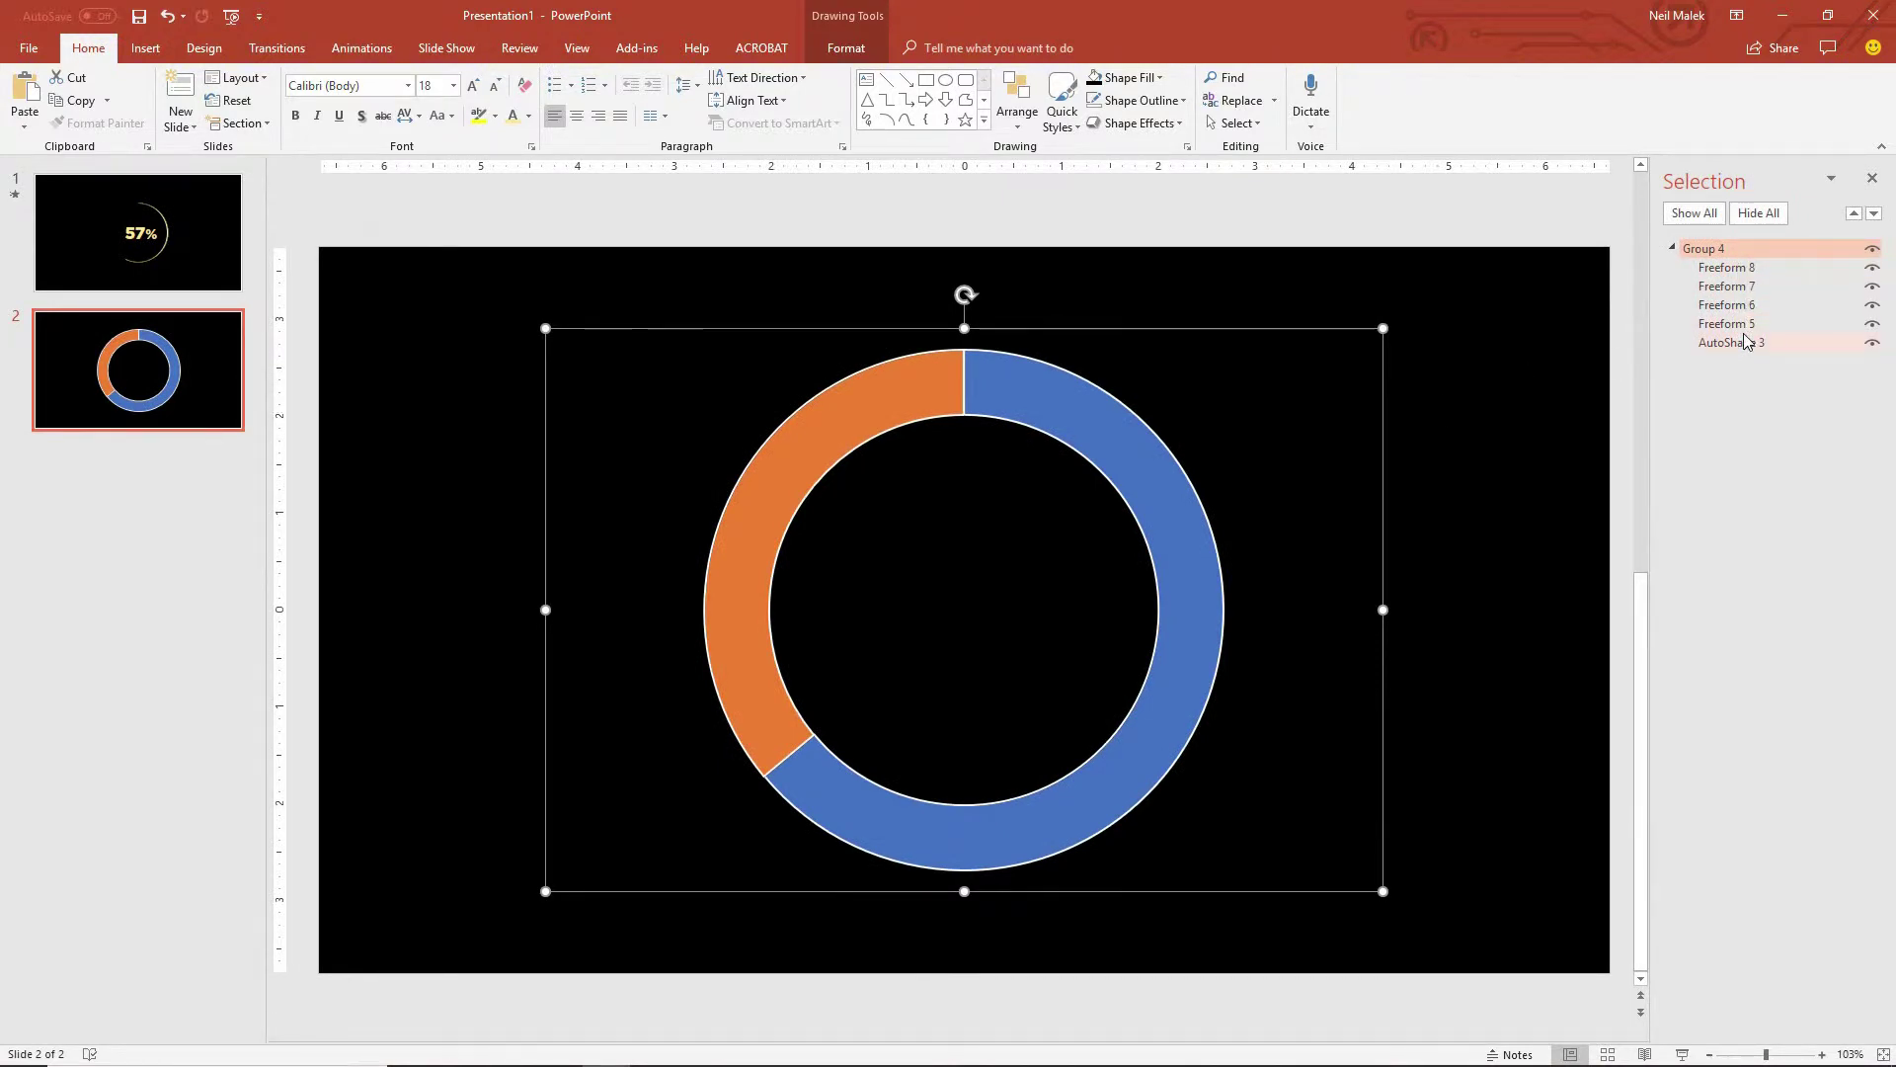
click(1874, 326)
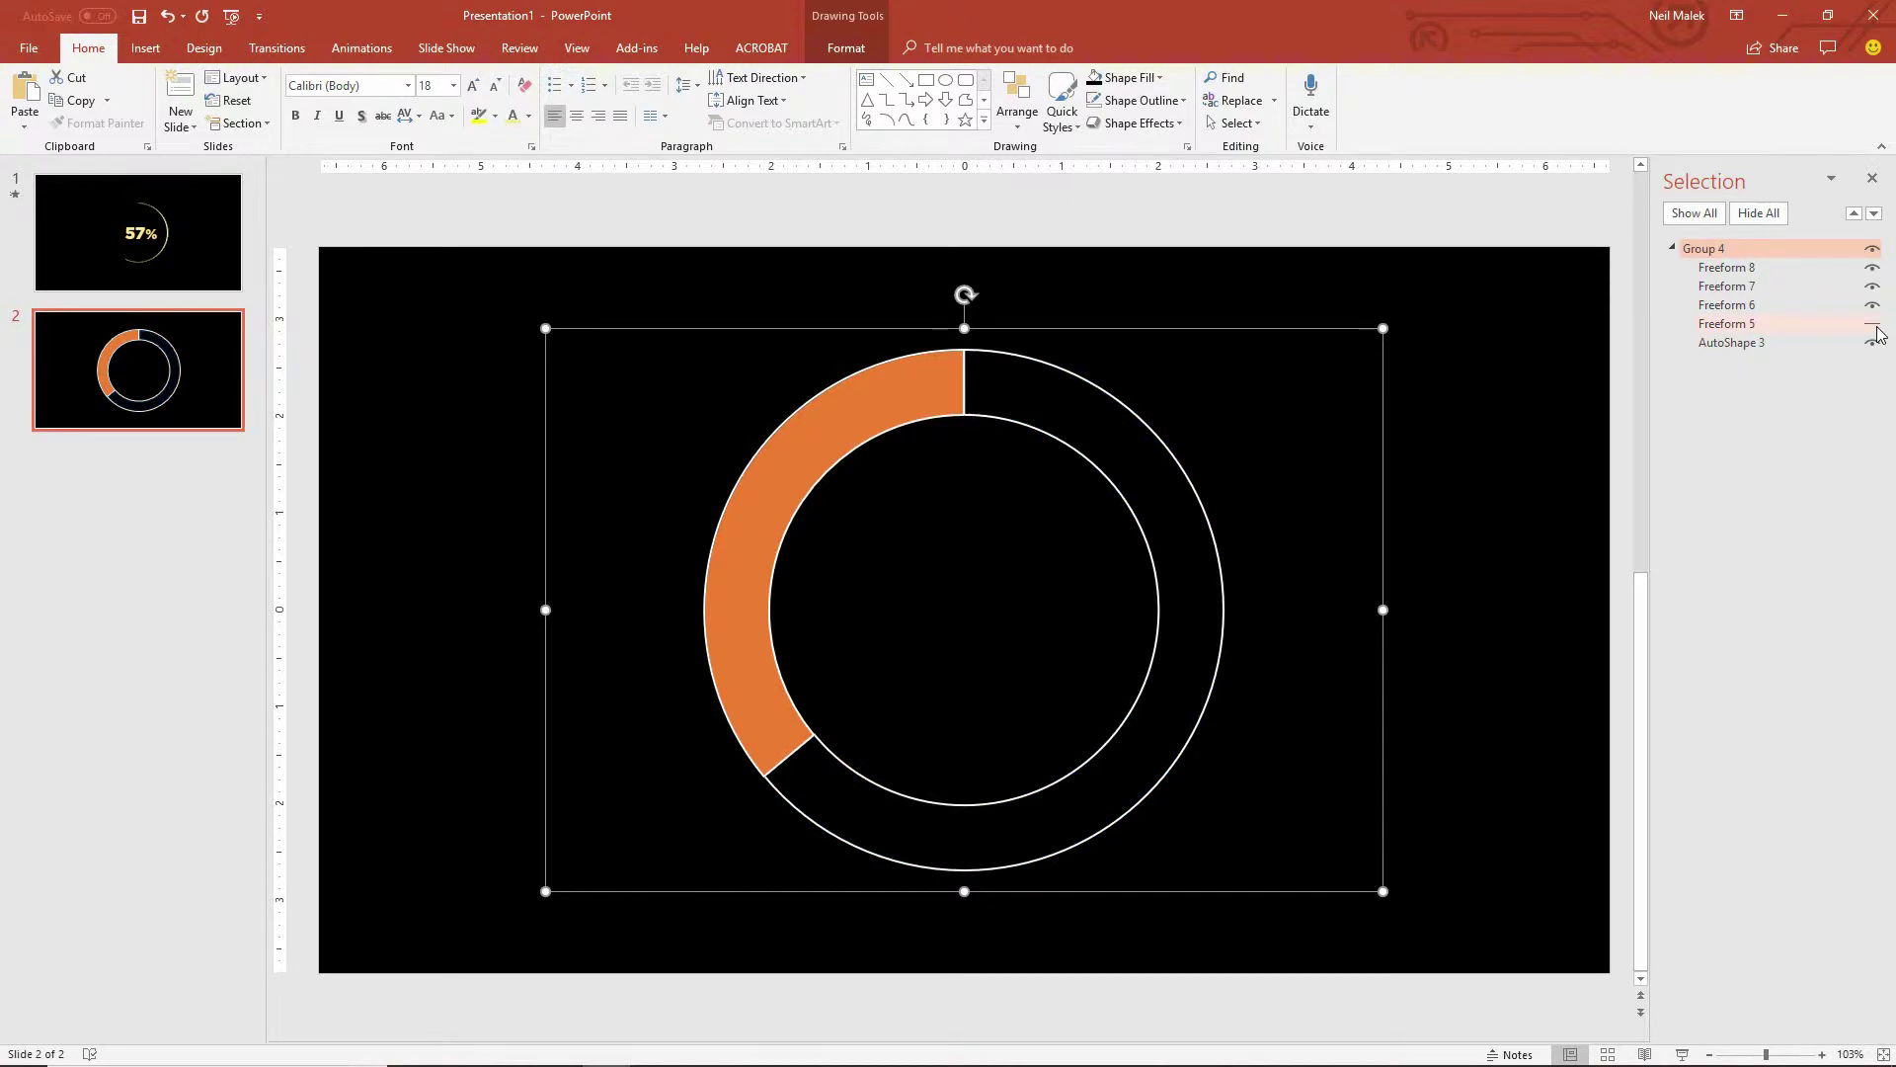
click(1874, 326)
click(1874, 326)
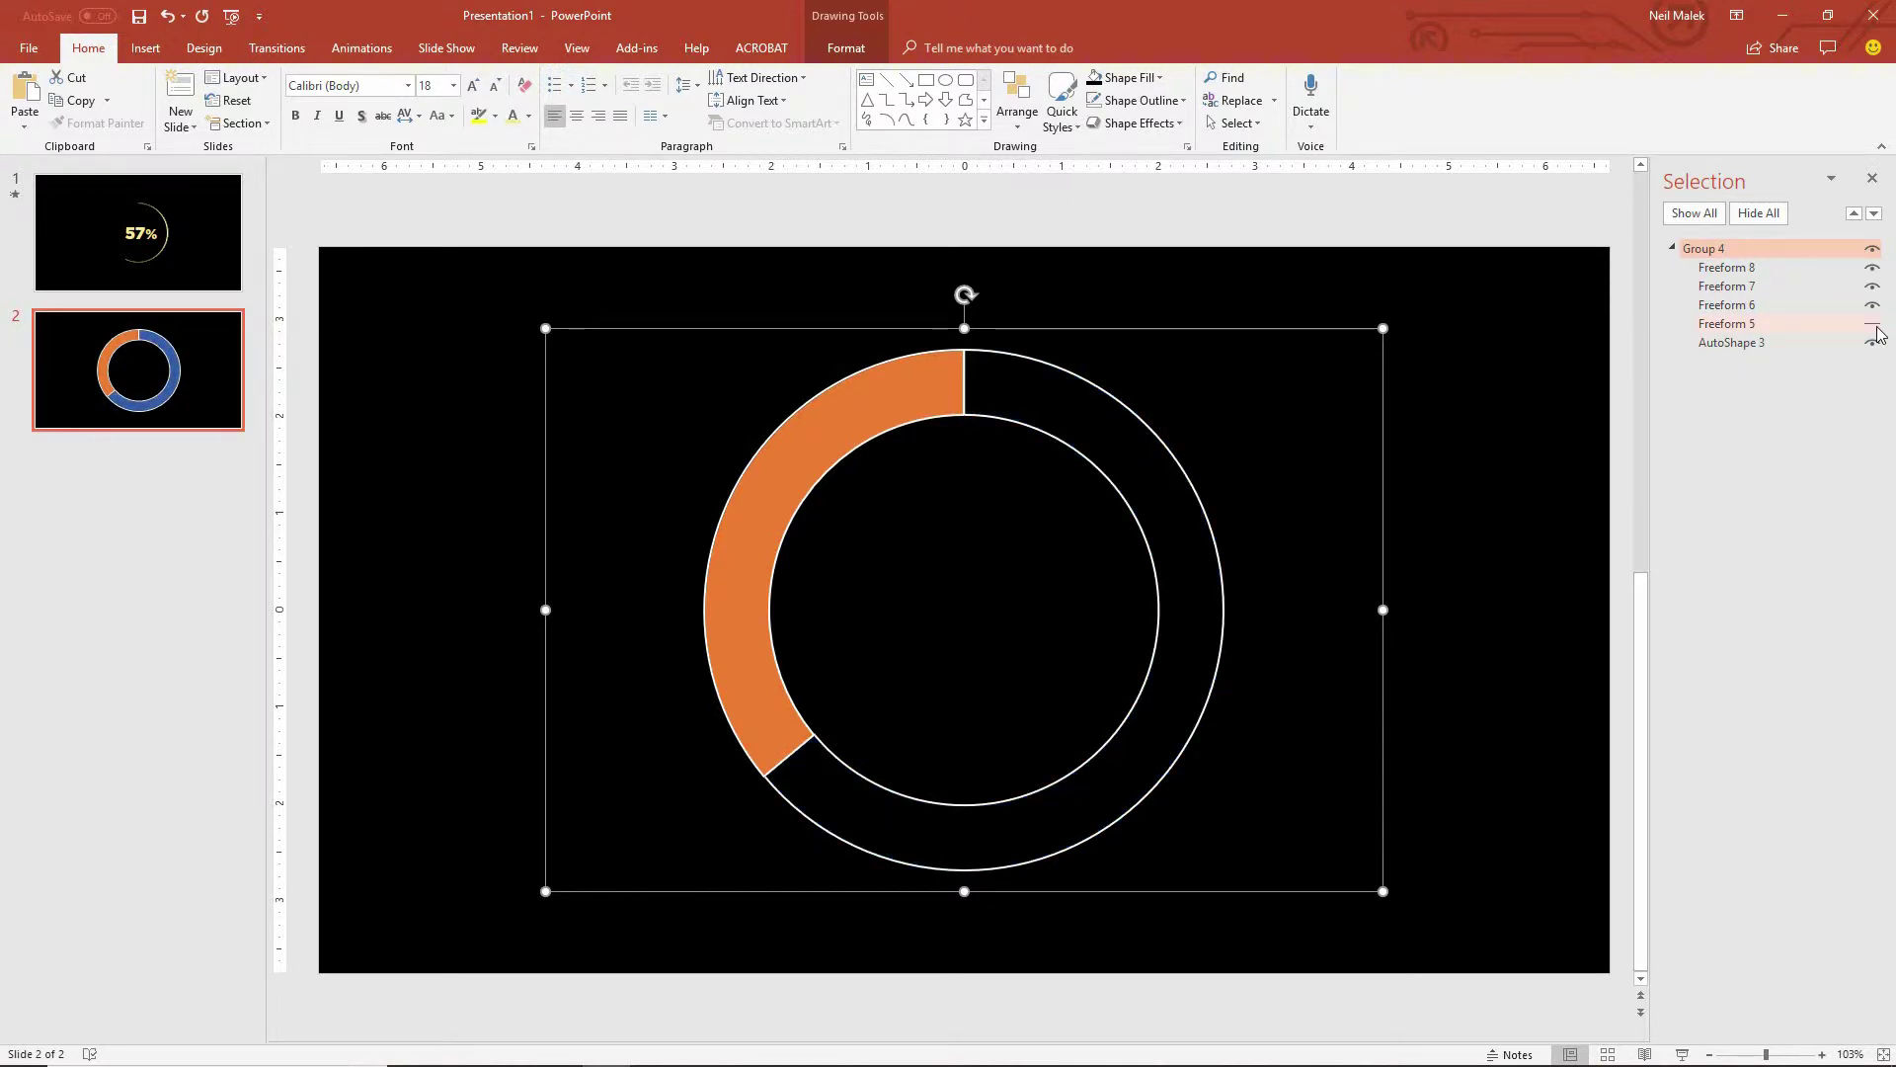
click(1875, 327)
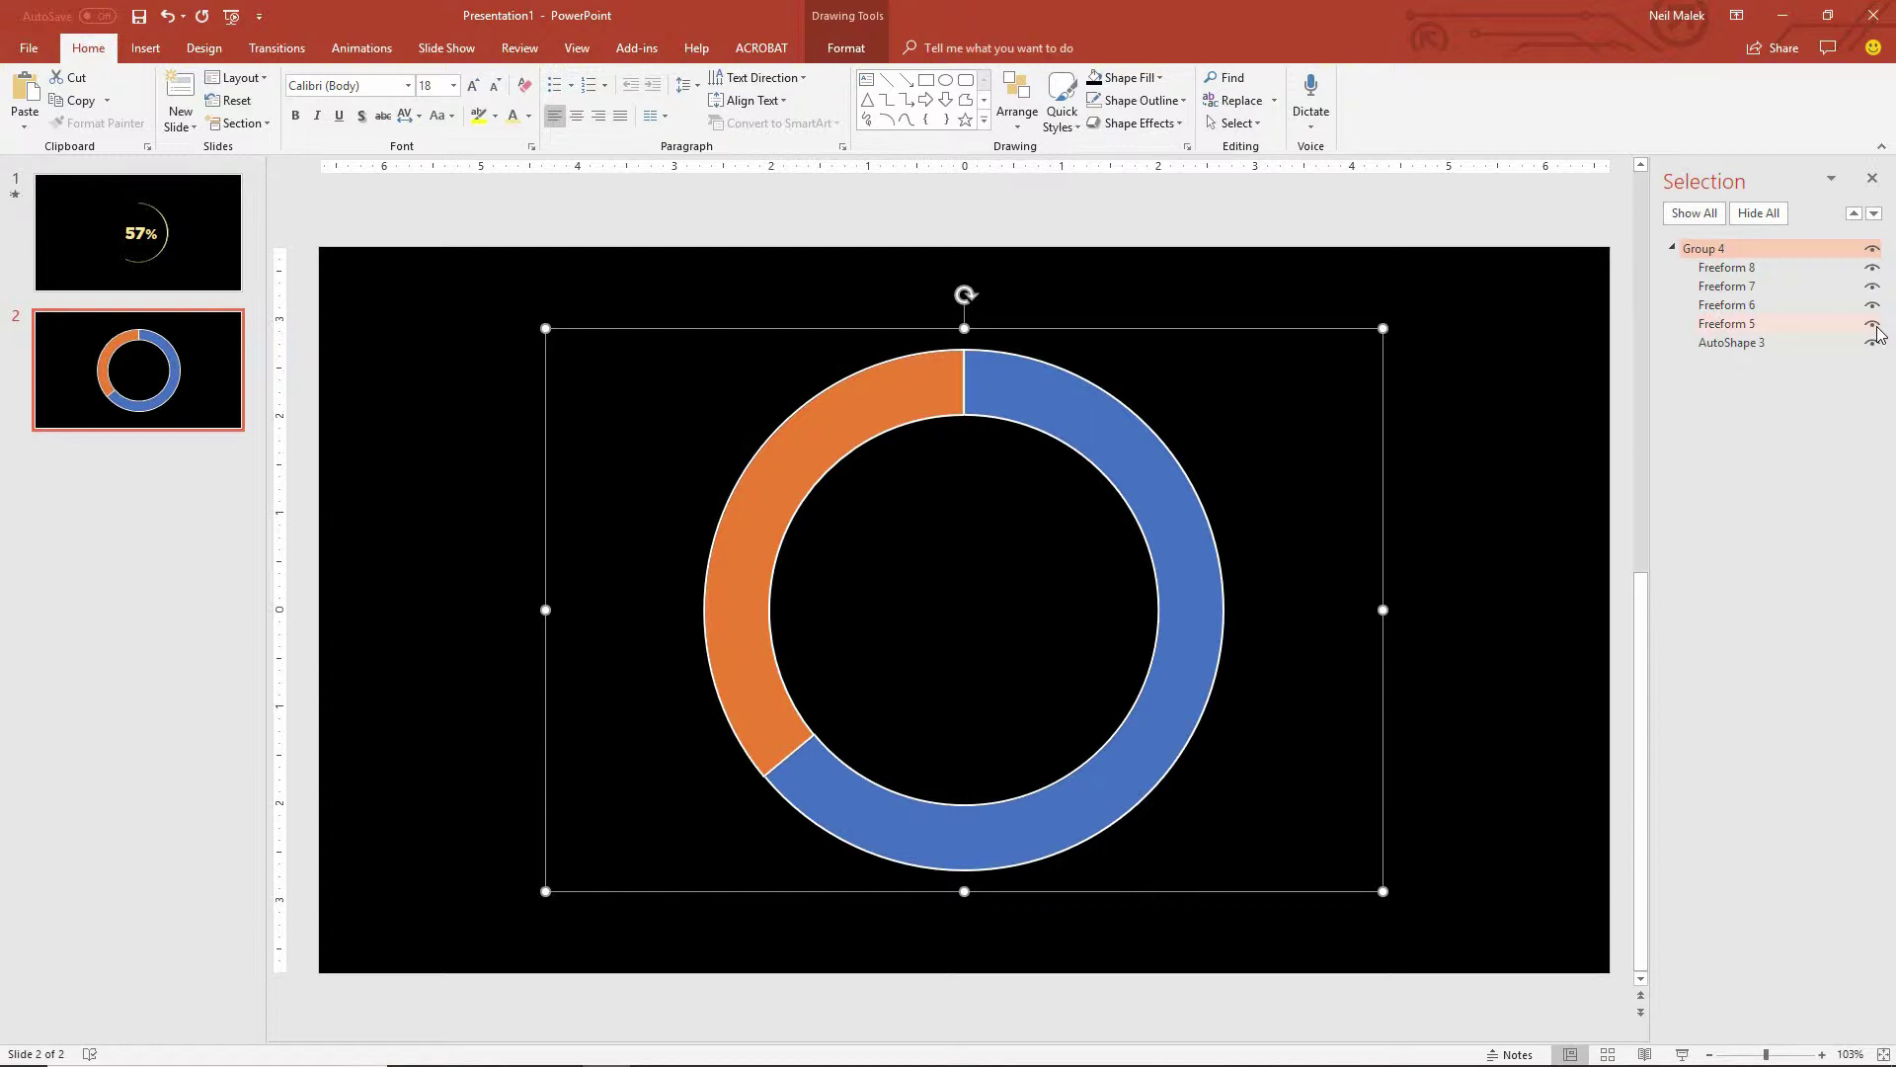
- Check Freeform 6 by hiding and showing it, and delete this white outline of the blue segment
click(1873, 306)
click(1873, 308)
click(1873, 308)
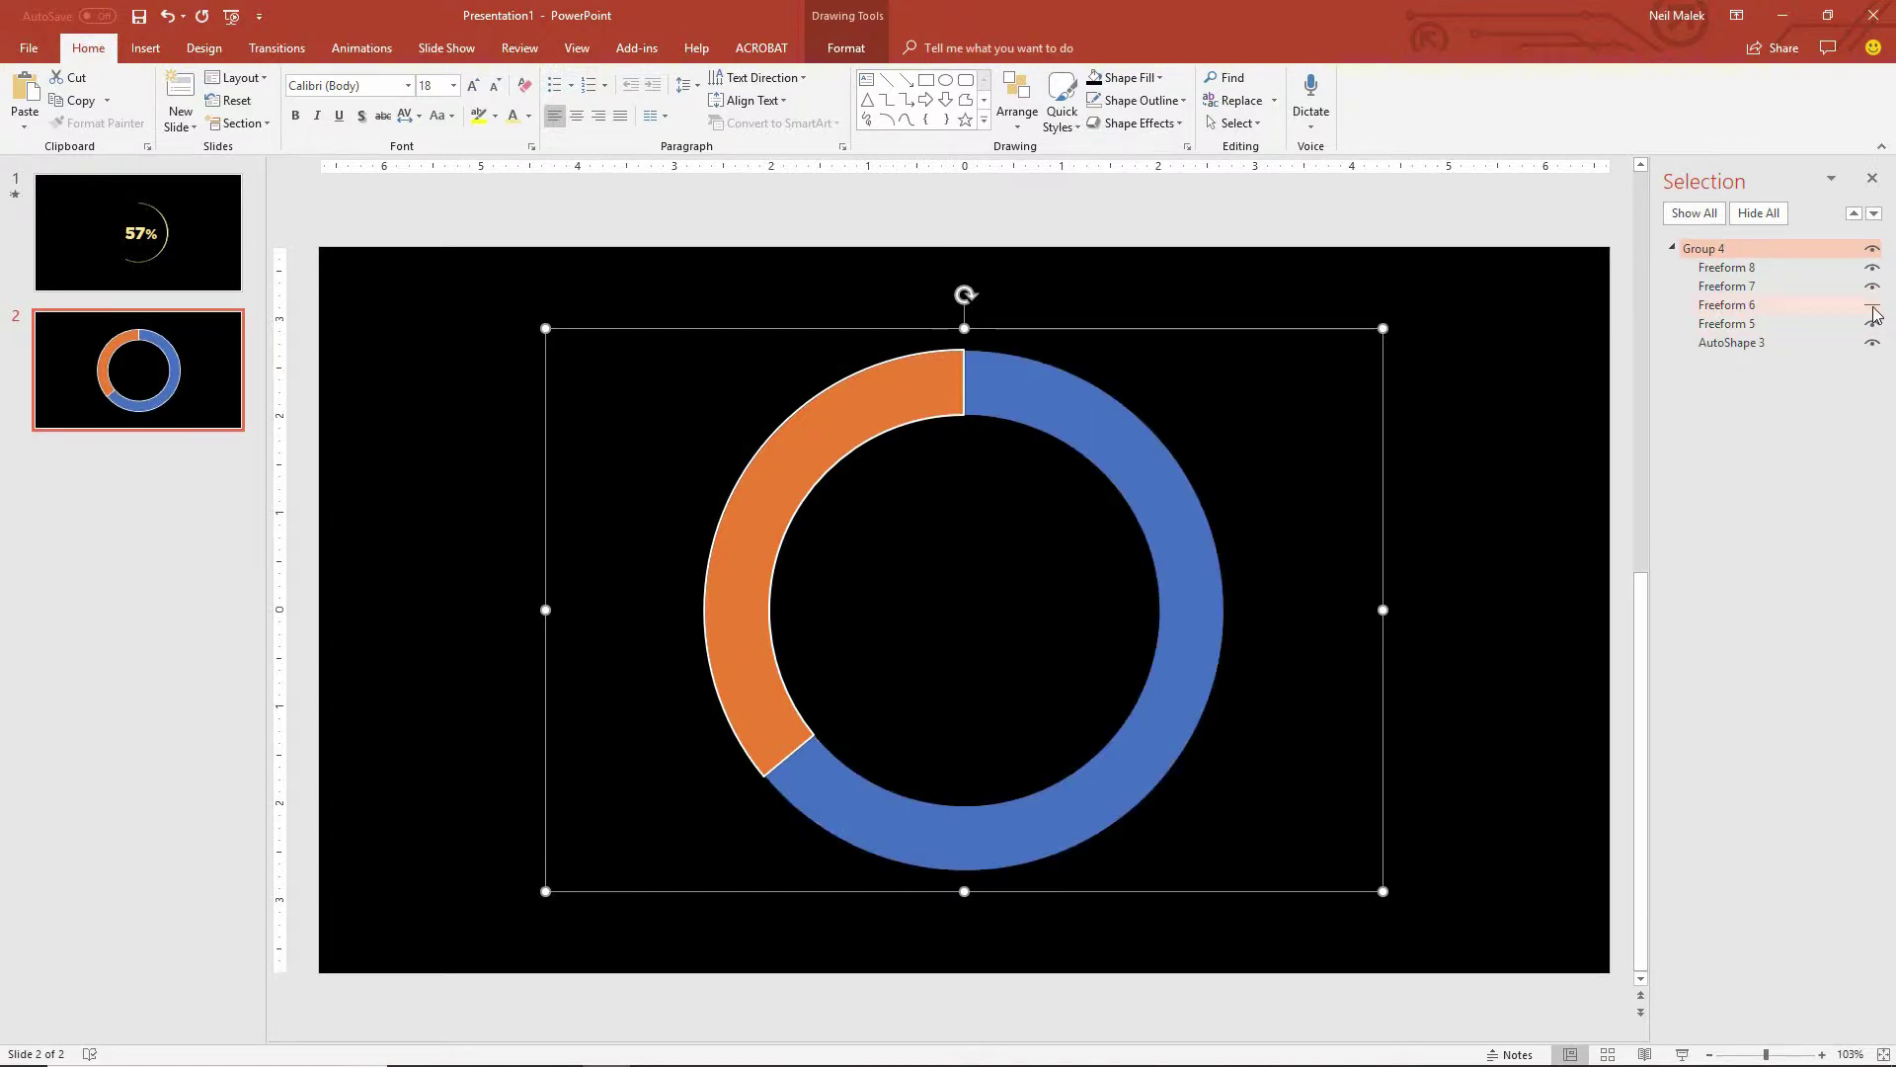
click(1873, 308)
click(1756, 306)
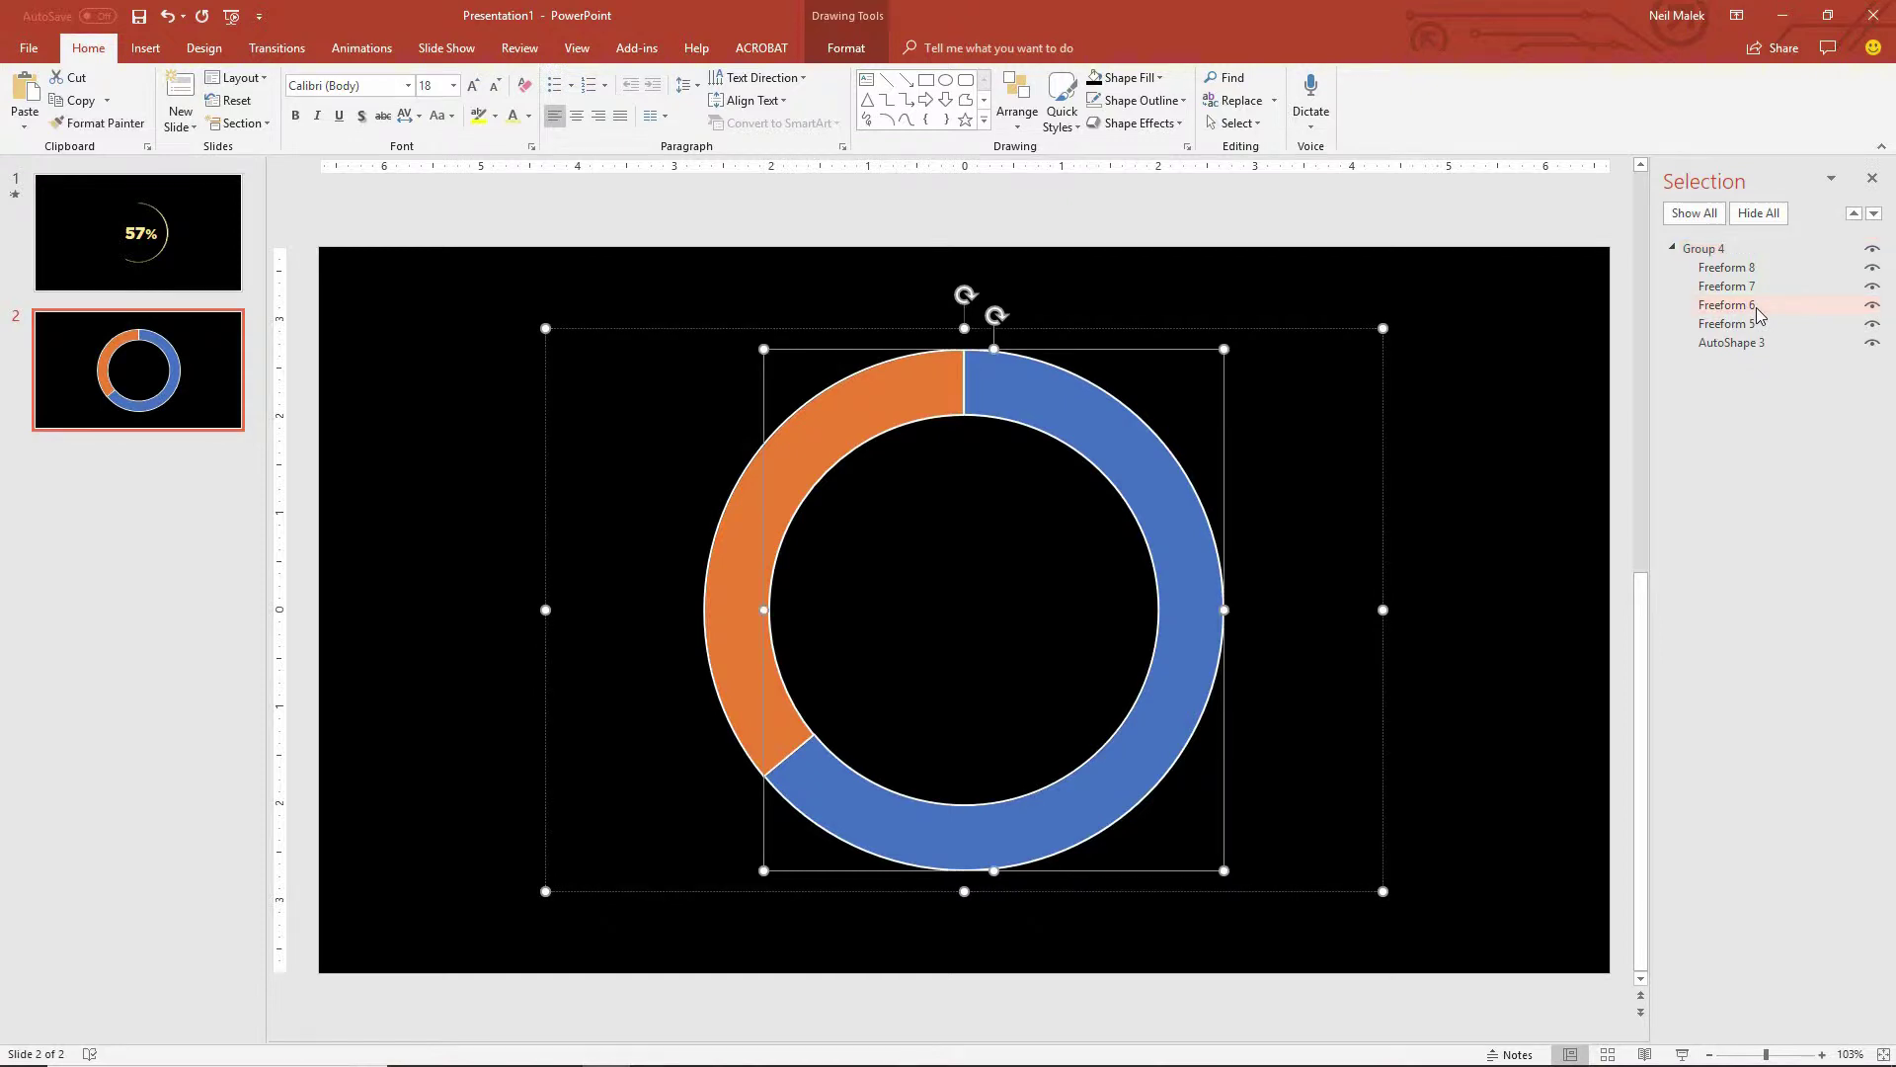
key(Delete)
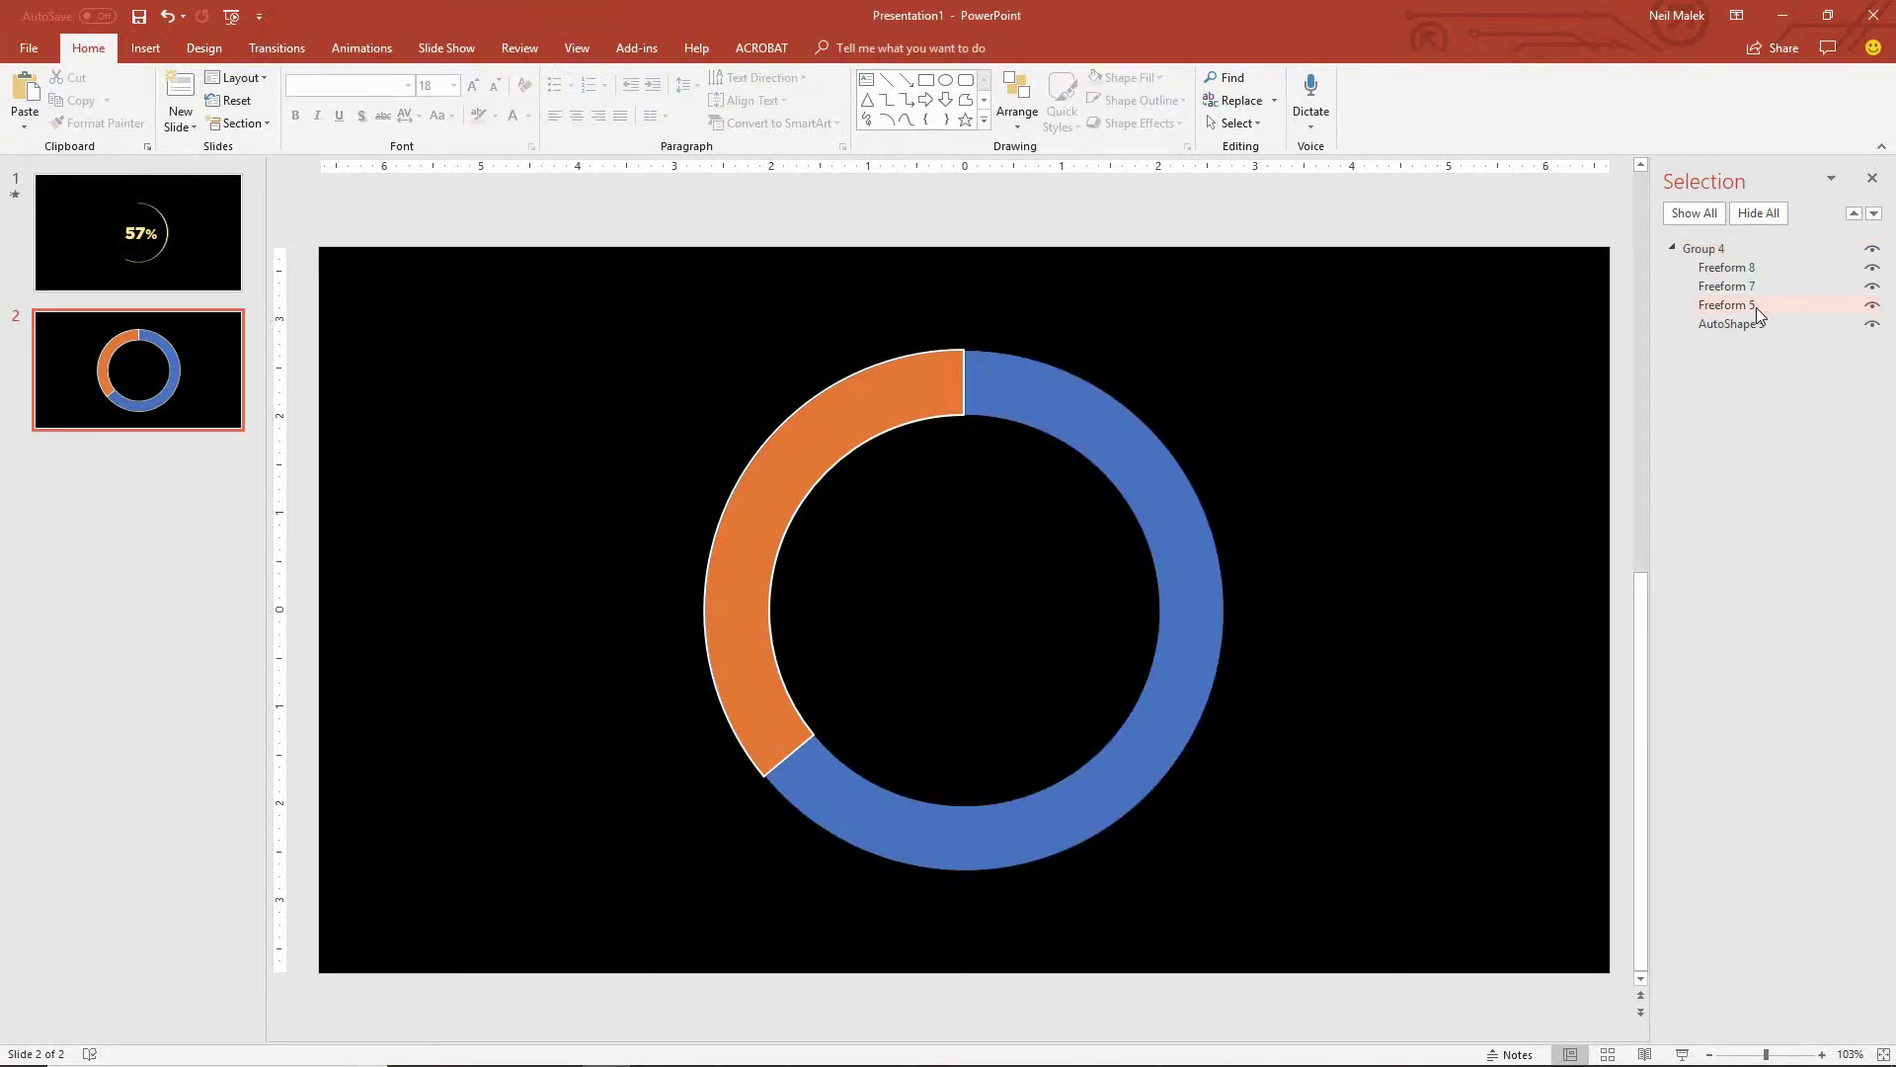
- Hide and show Freeform 7 to identify which part of the ring it is
click(1766, 292)
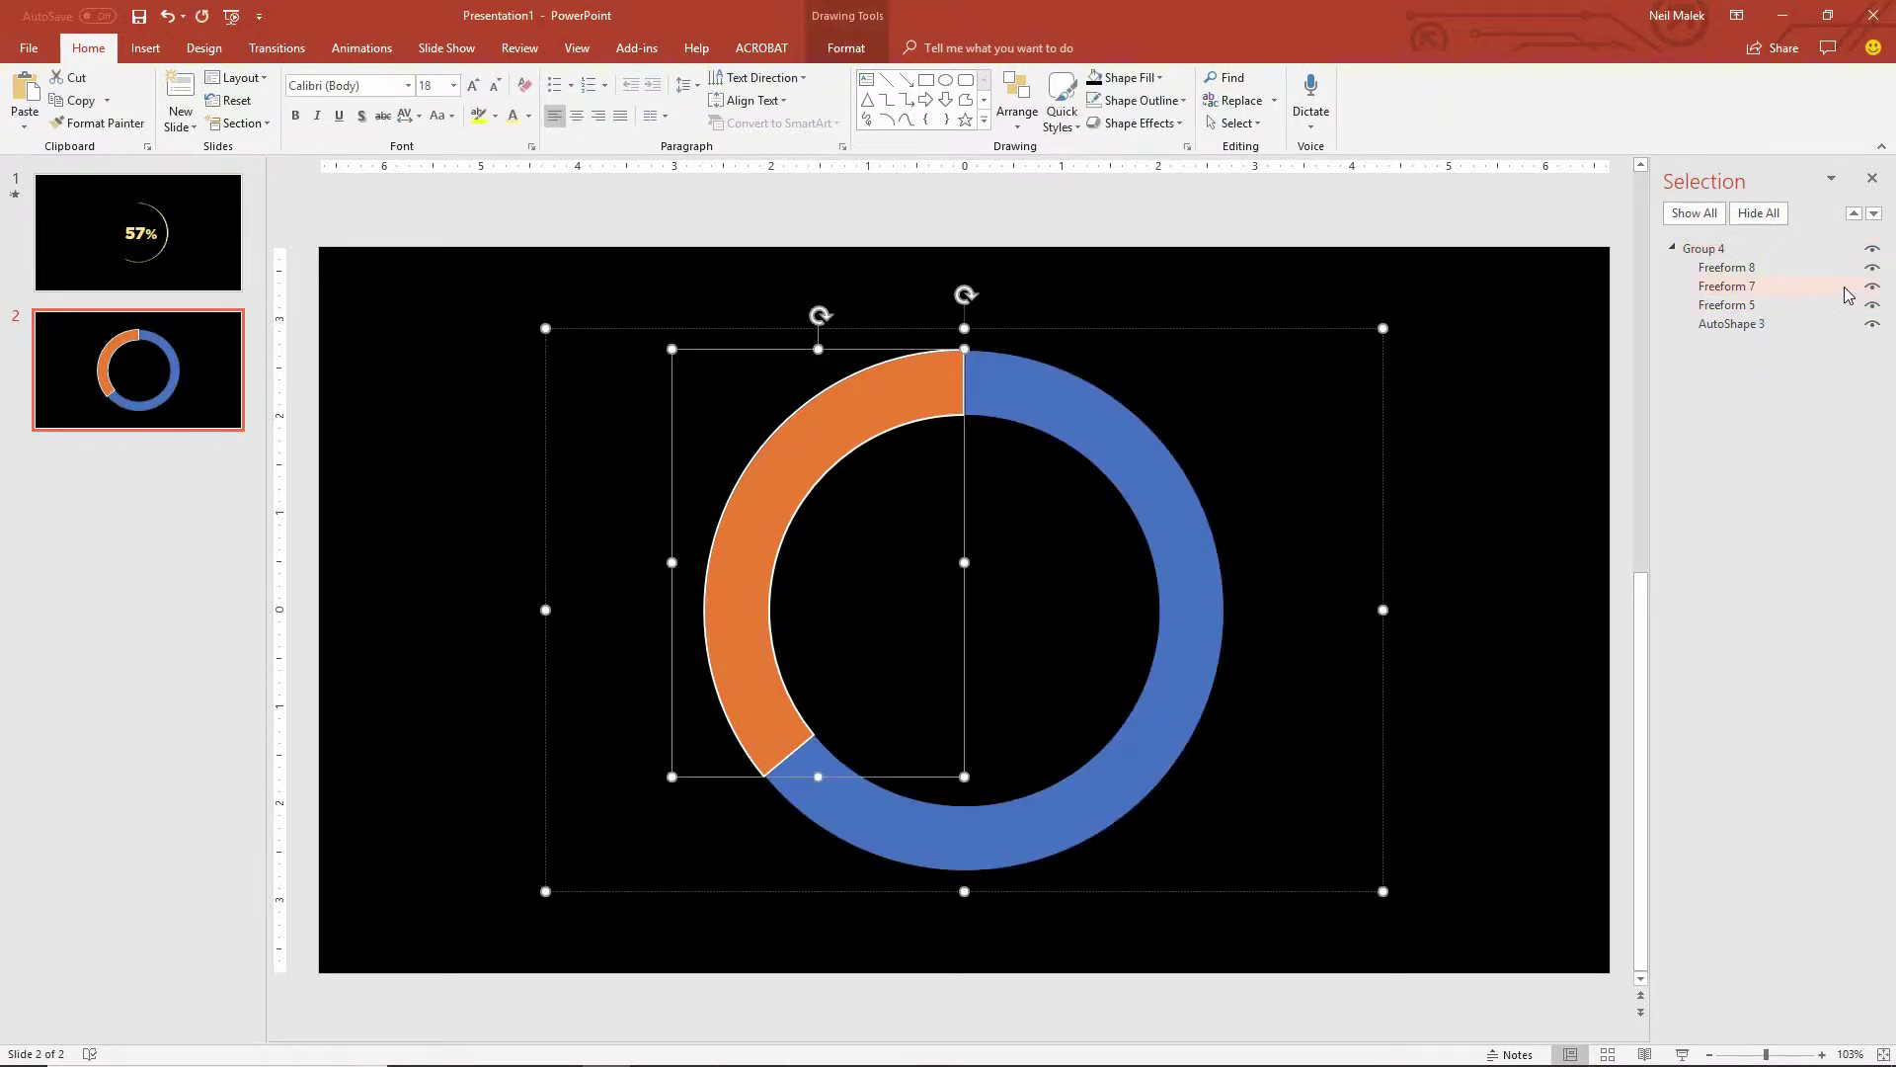
click(1874, 289)
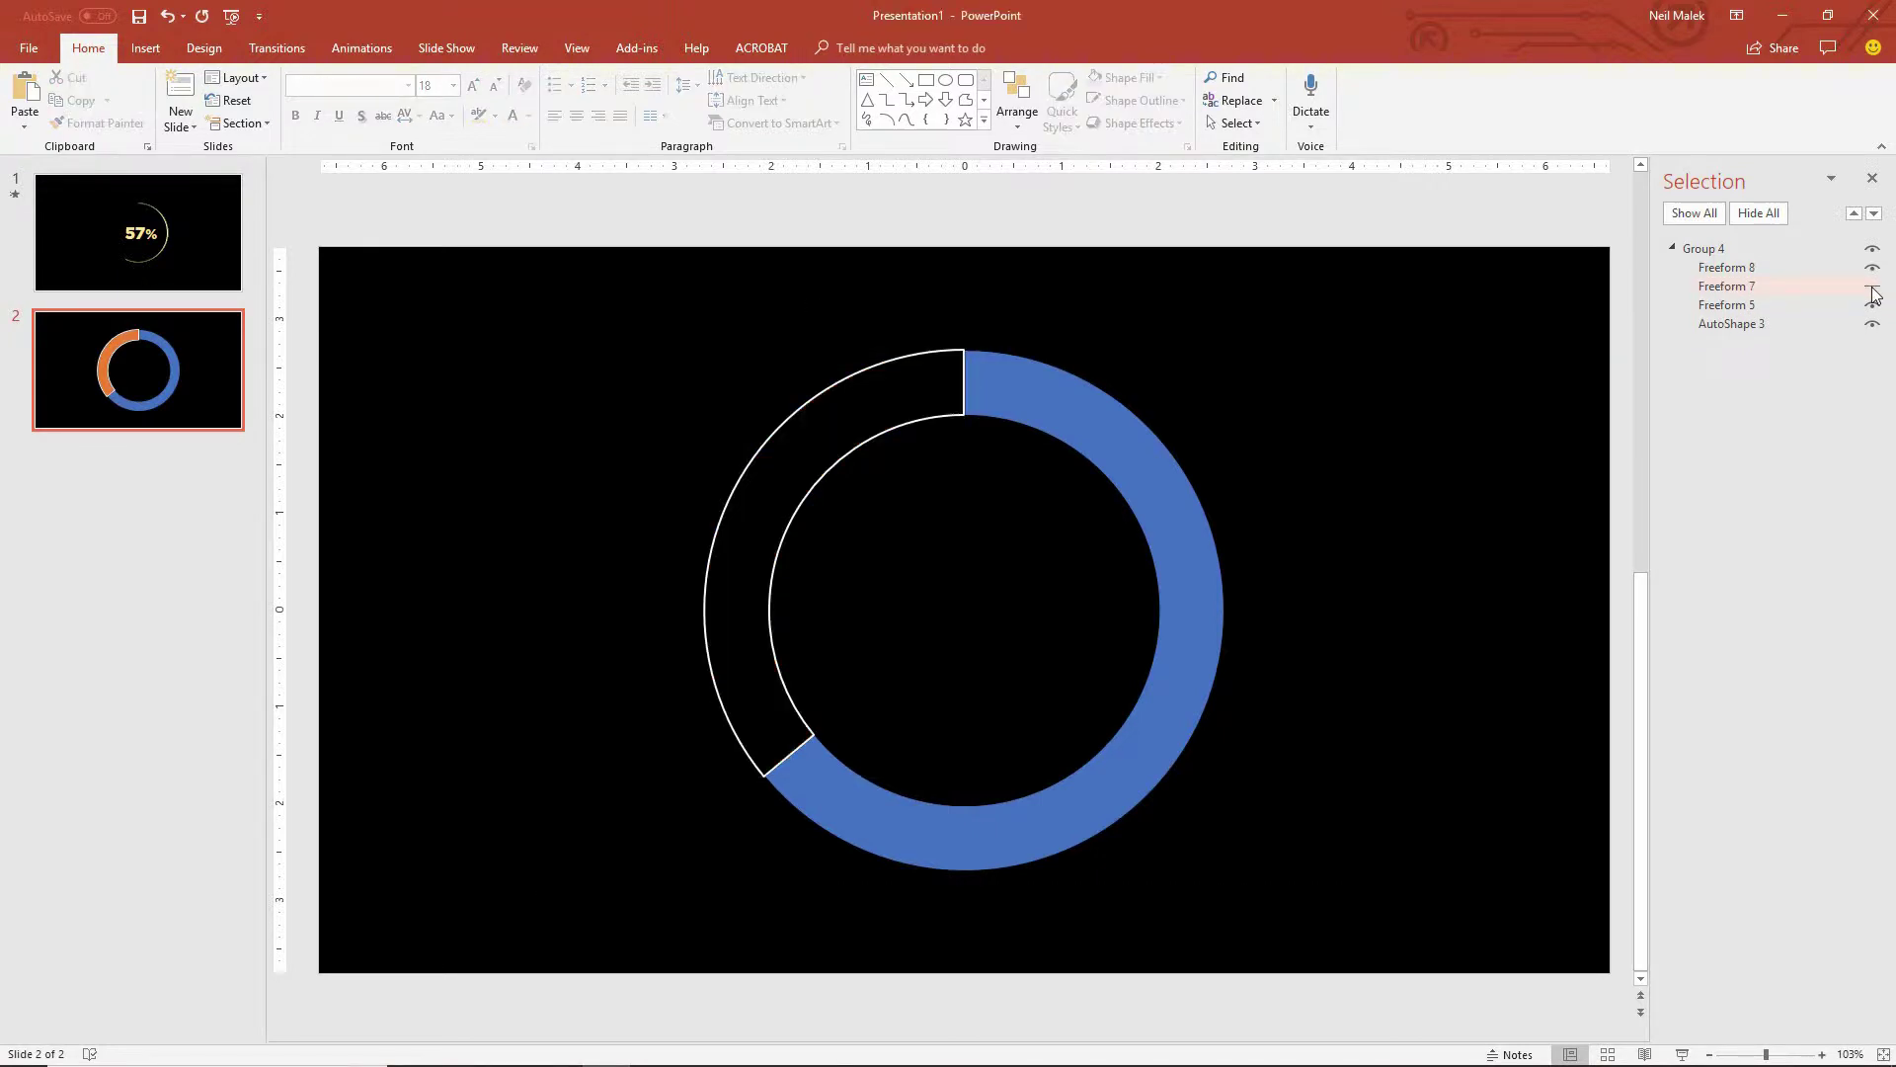
click(1872, 289)
click(1872, 287)
click(1871, 287)
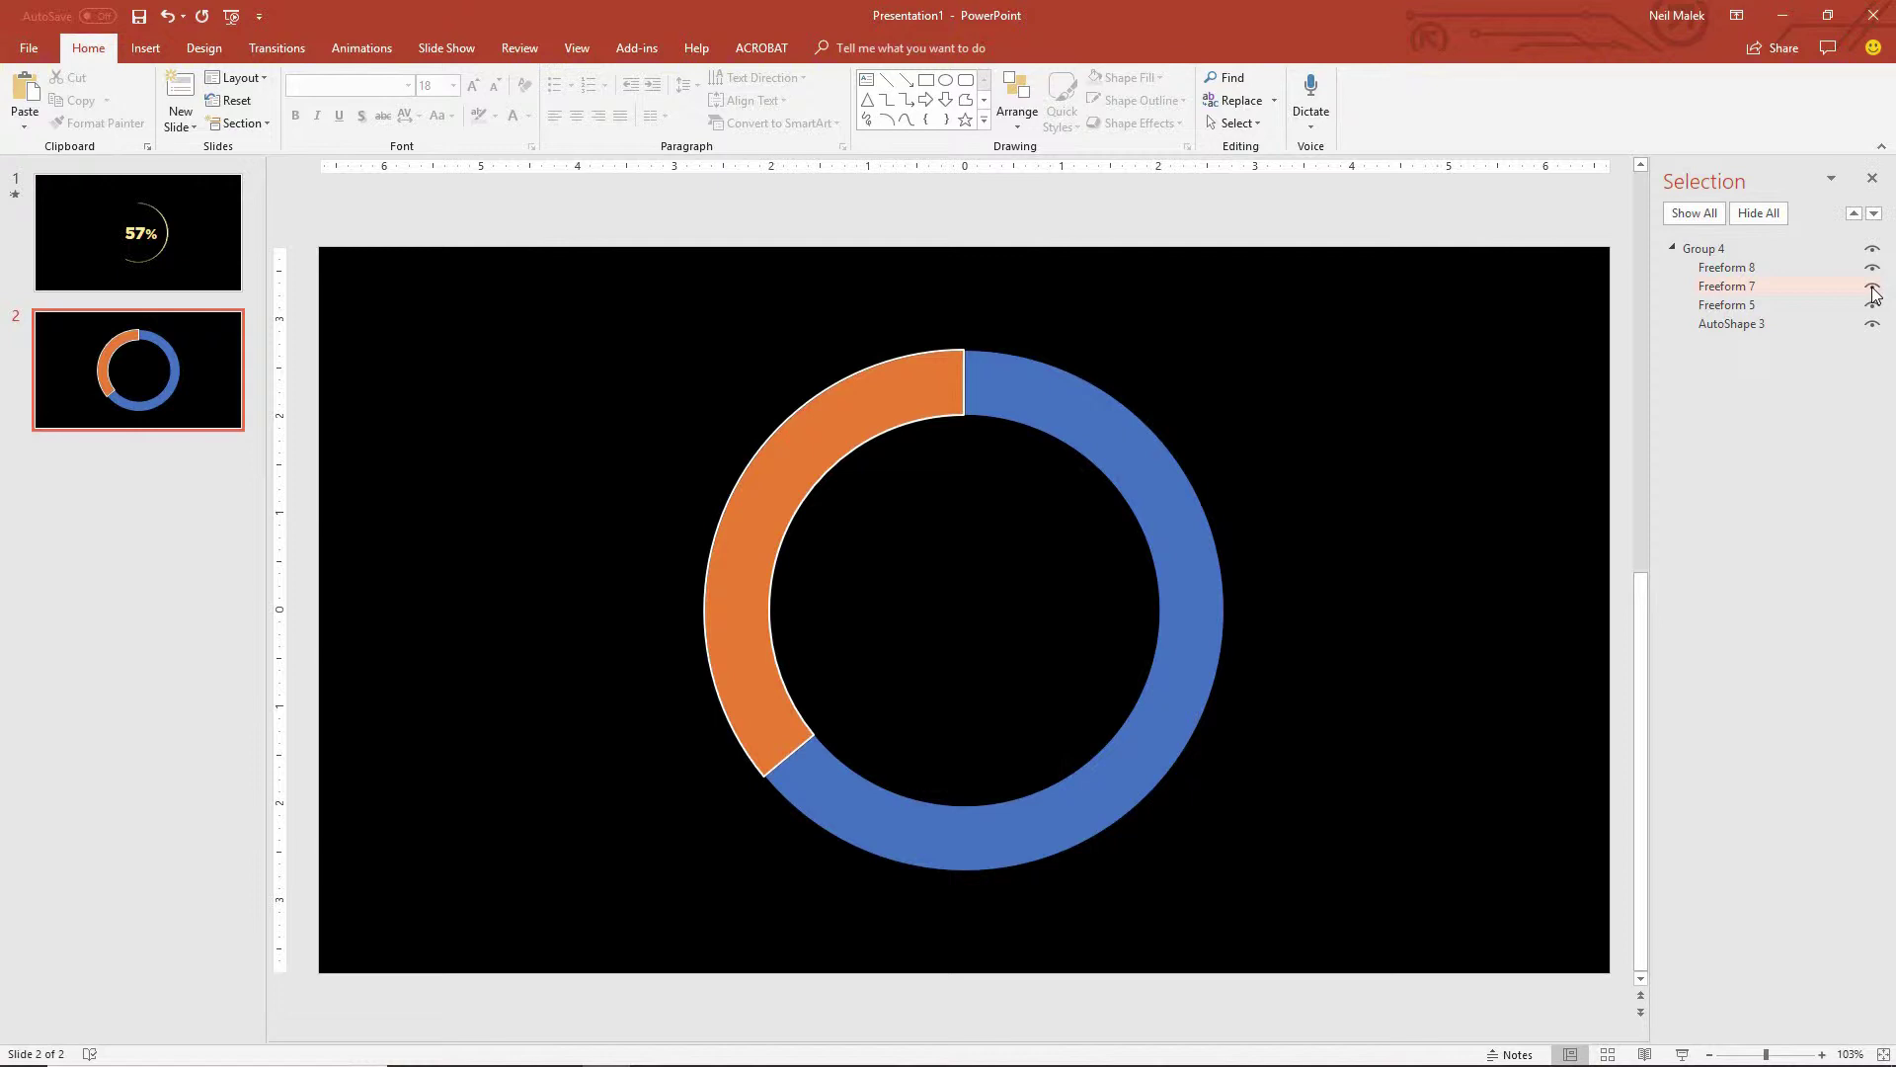
- Delete Freeform 8, the orange segment's white outline, after checking its visibility, and delete the empty AutoShape 3 from the group
click(1789, 275)
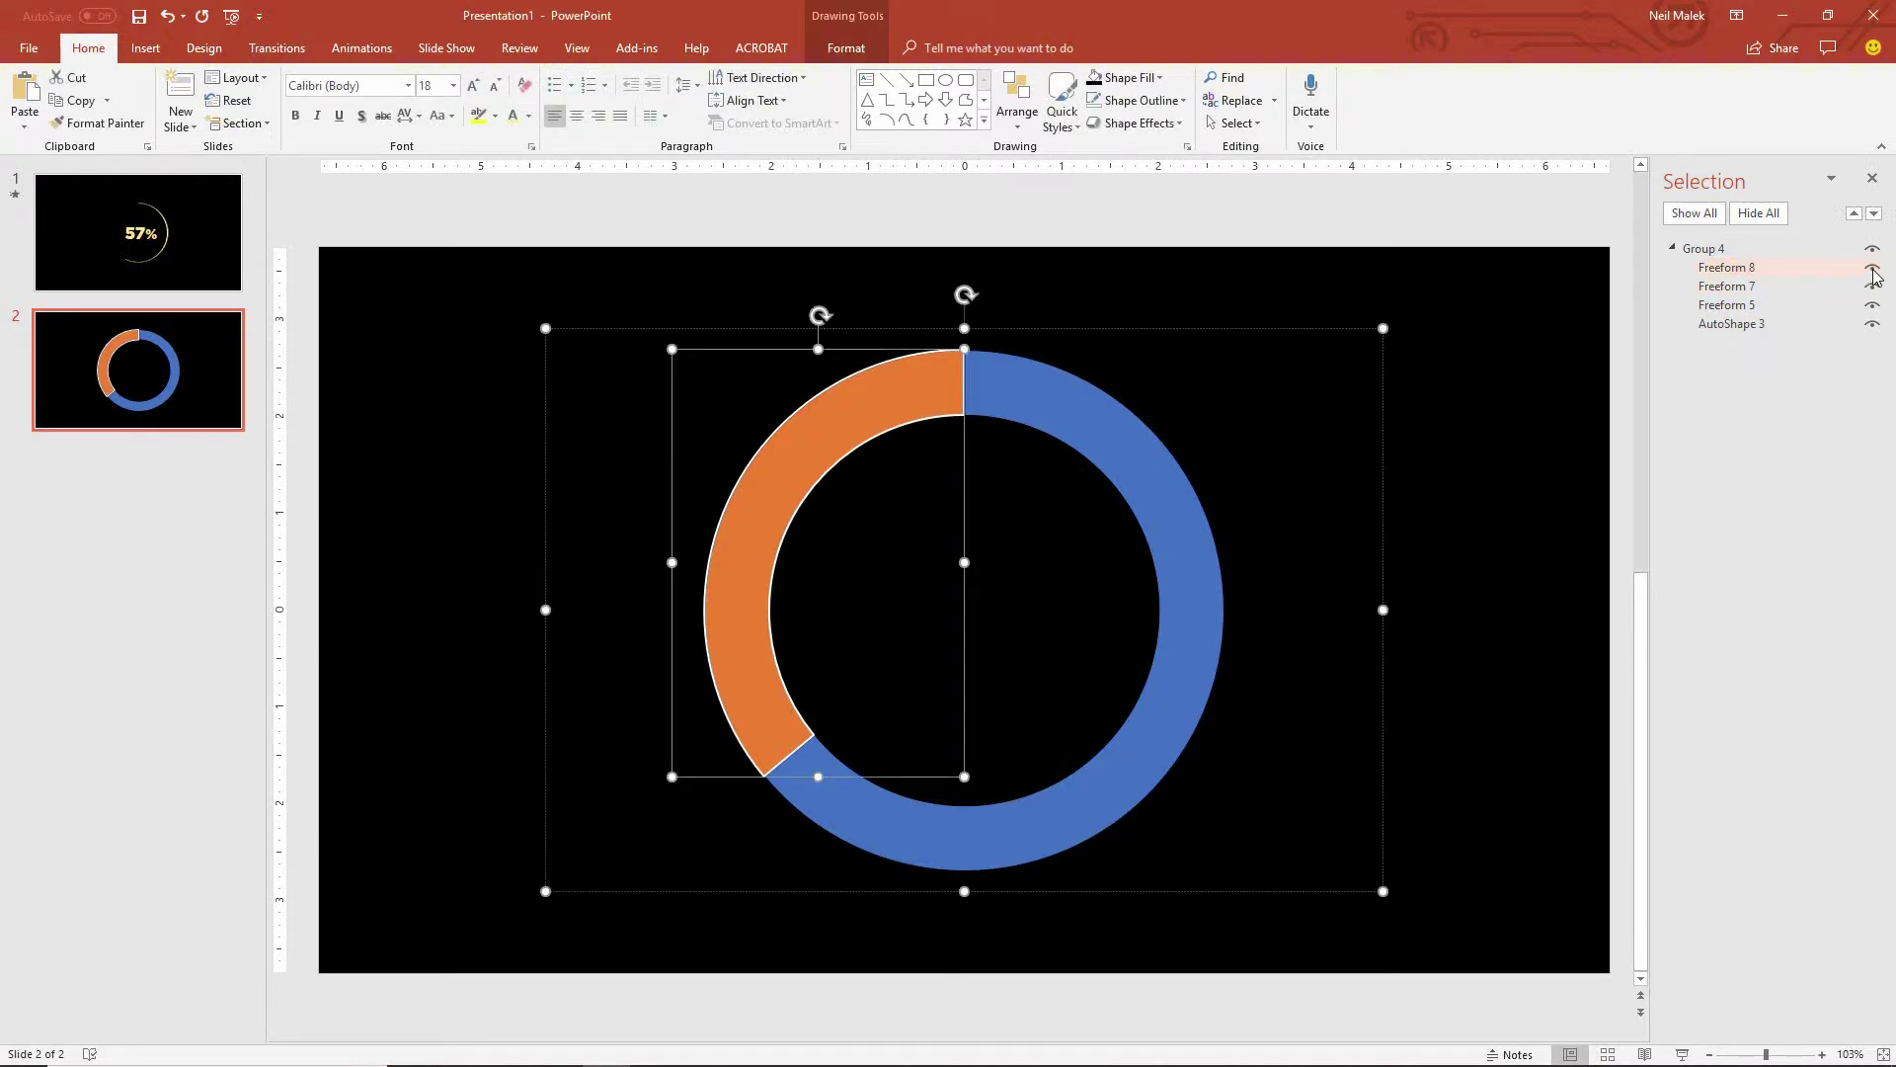
click(1873, 270)
click(1873, 270)
click(1873, 271)
click(1872, 271)
click(1764, 269)
key(Delete)
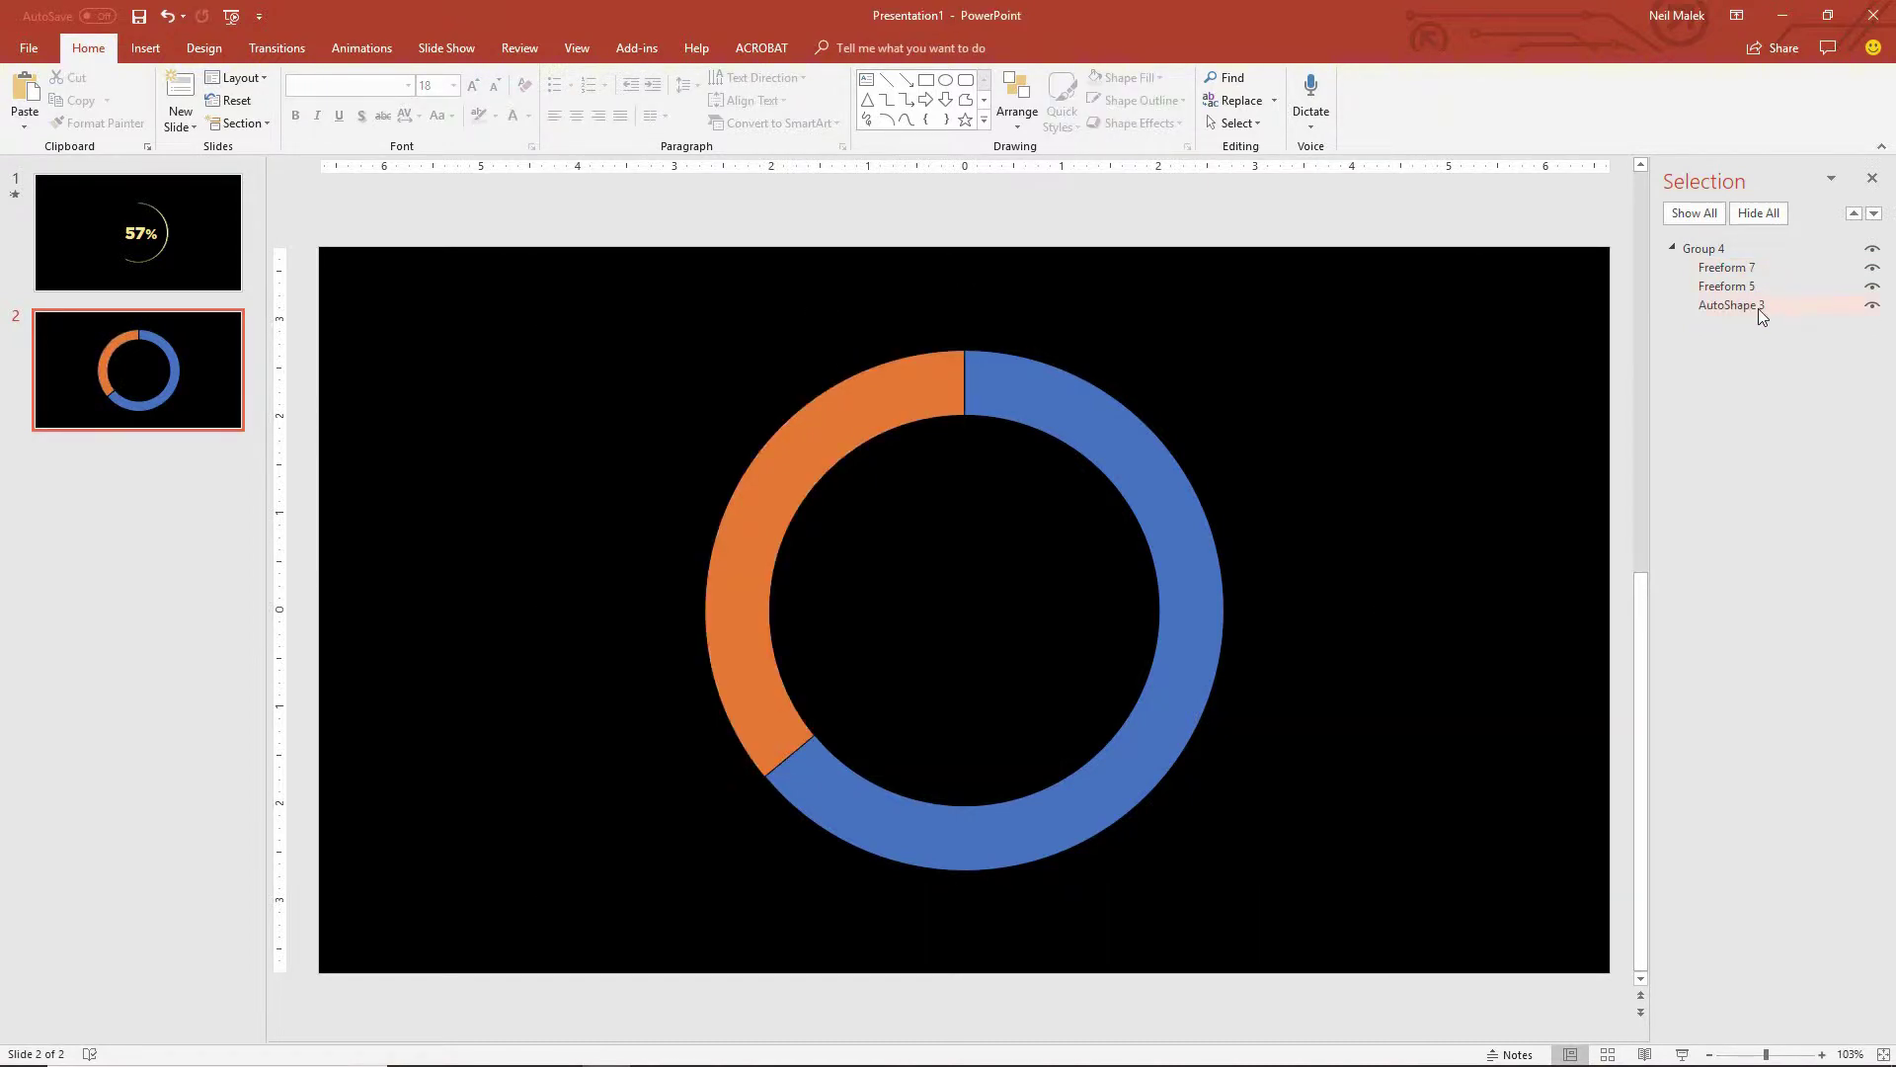
click(1758, 309)
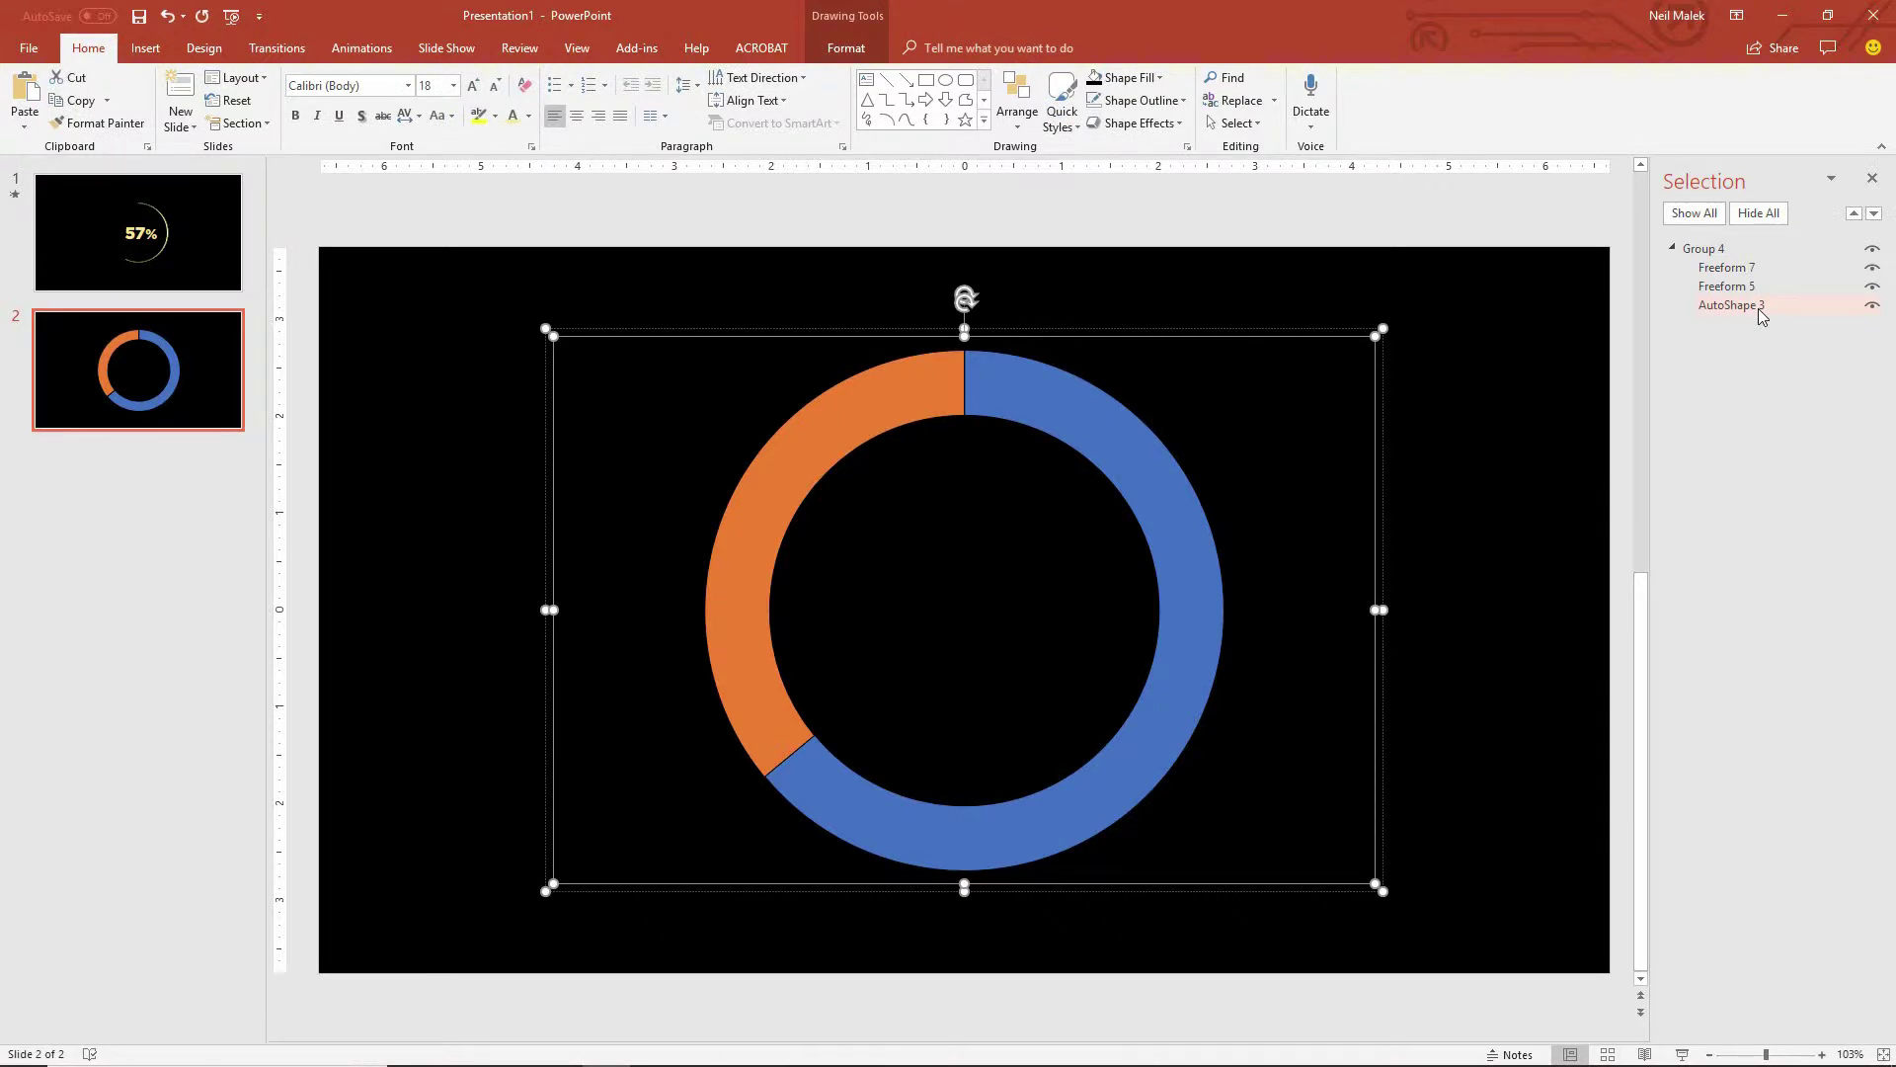
key(Delete)
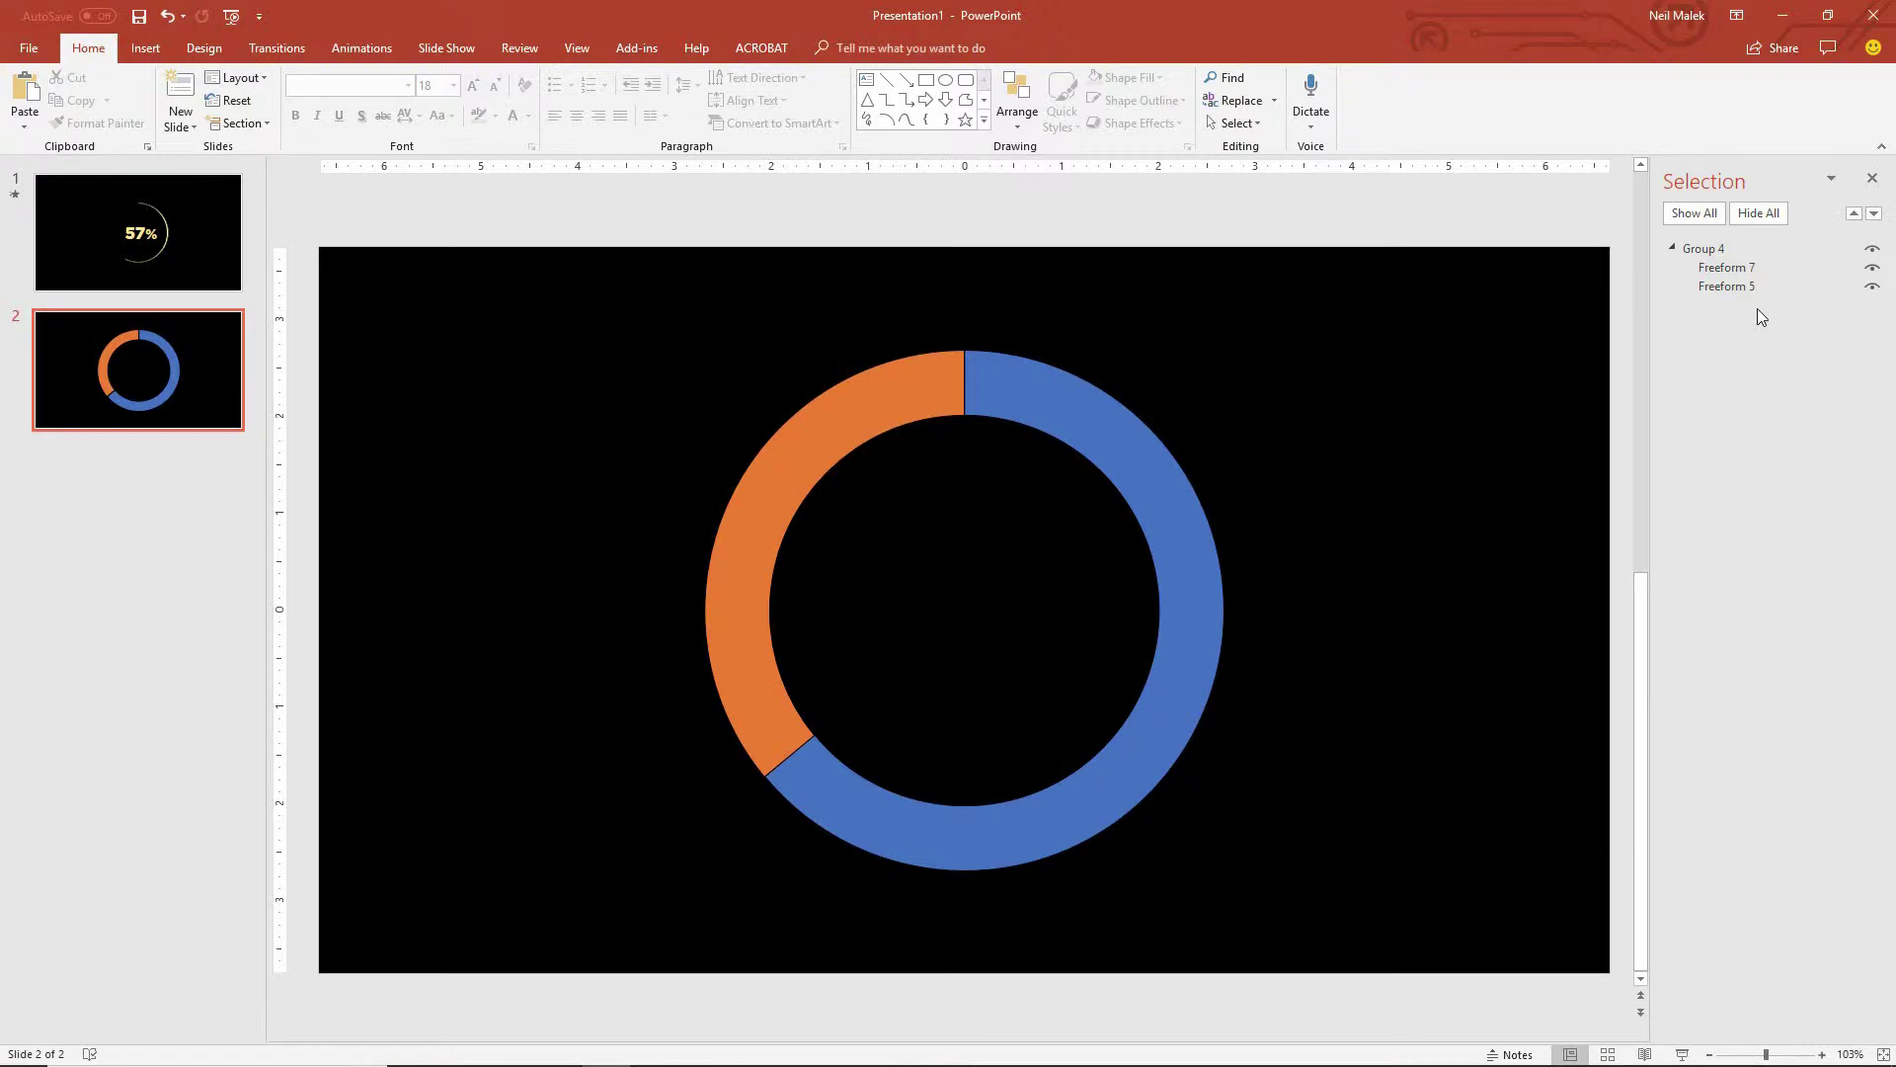
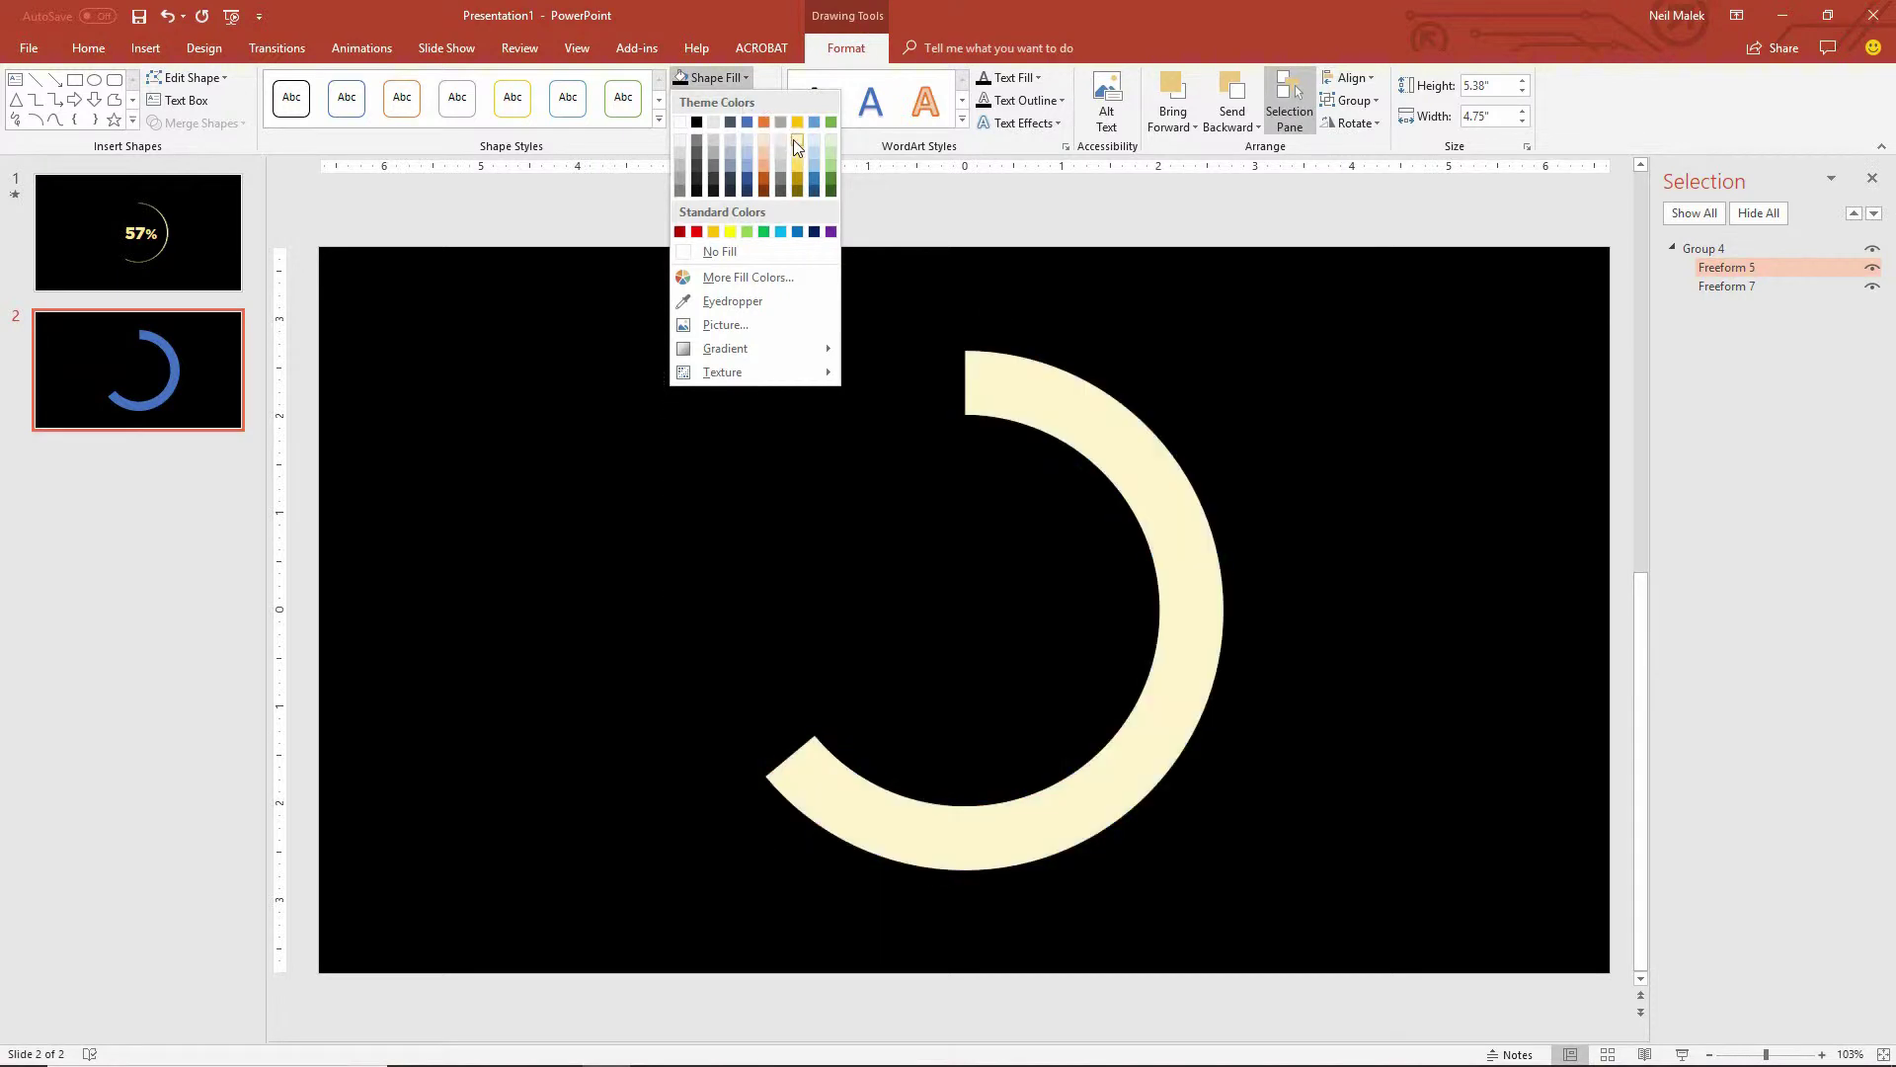
- Fill the large ring segment, Freeform 5, with the lightest gold theme colour and apply the second-smallest gold glow variation
click(795, 143)
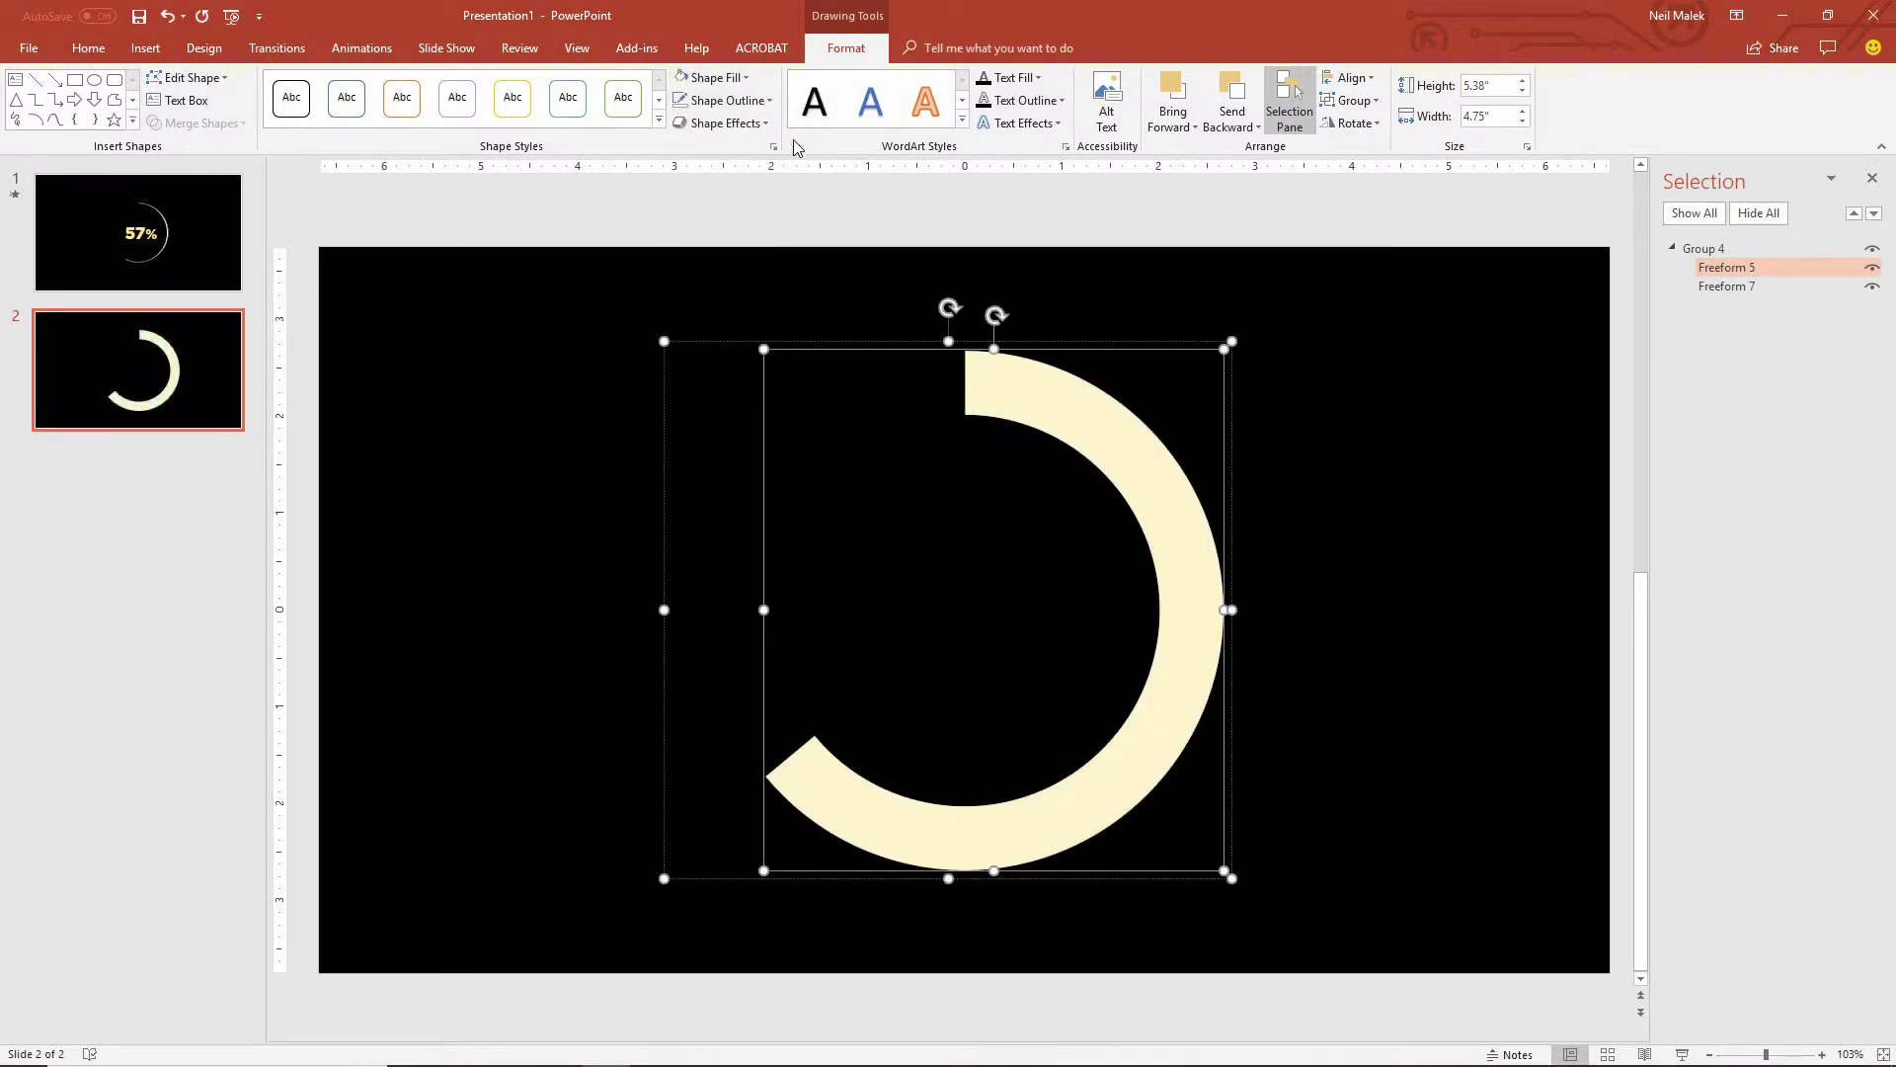
click(762, 126)
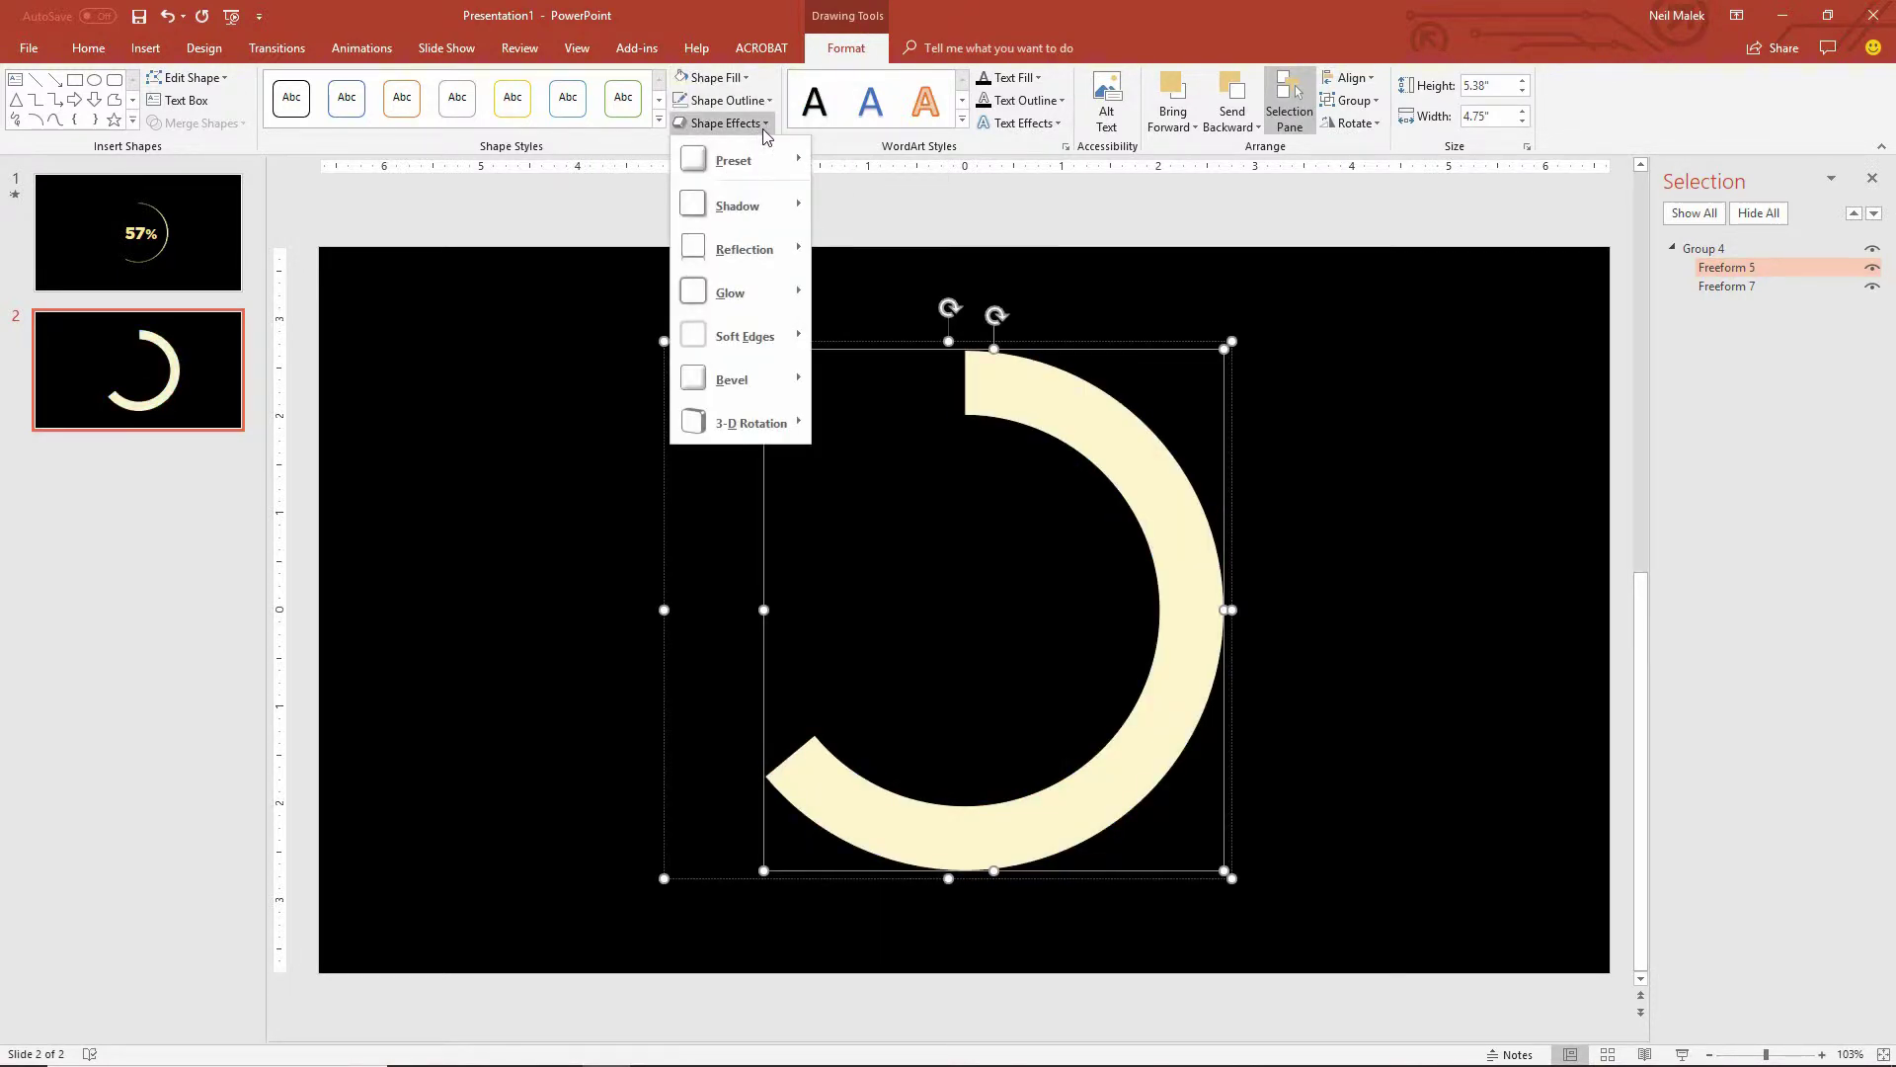
mouse_move(761, 292)
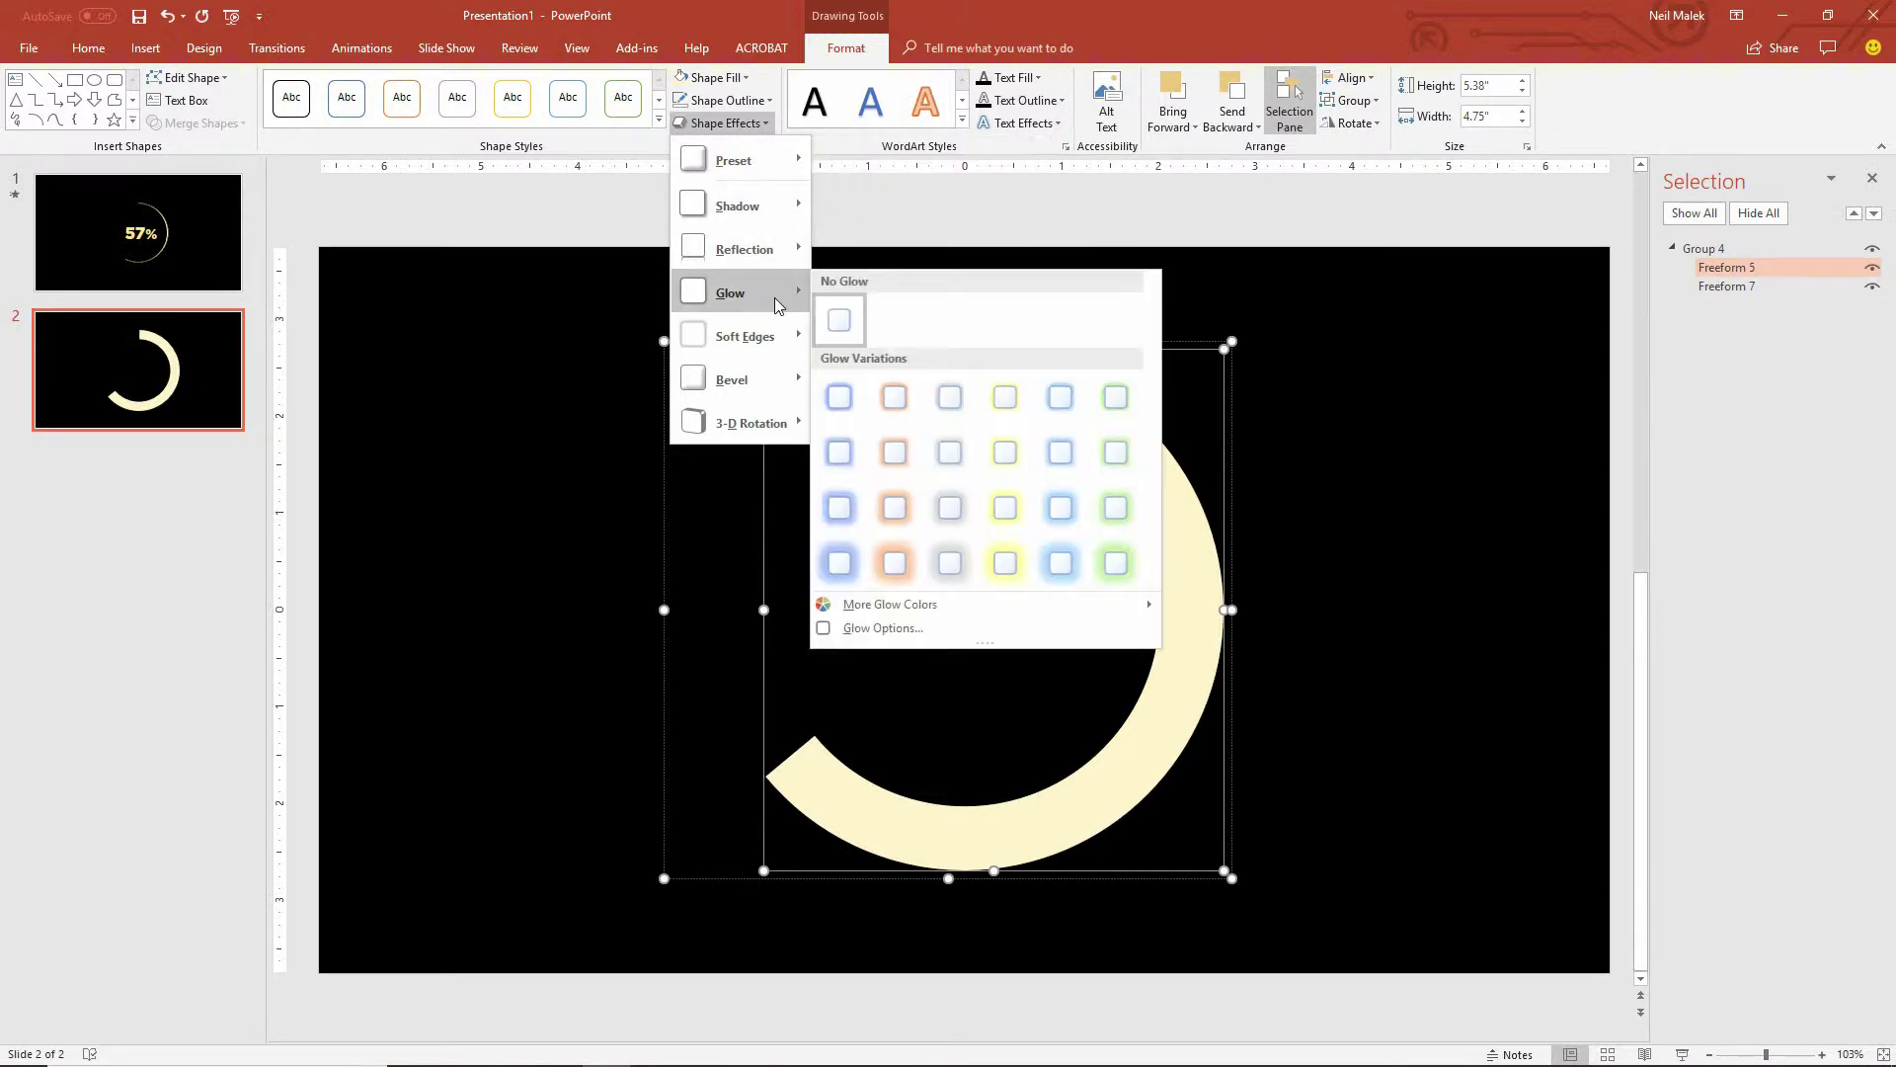
click(1006, 452)
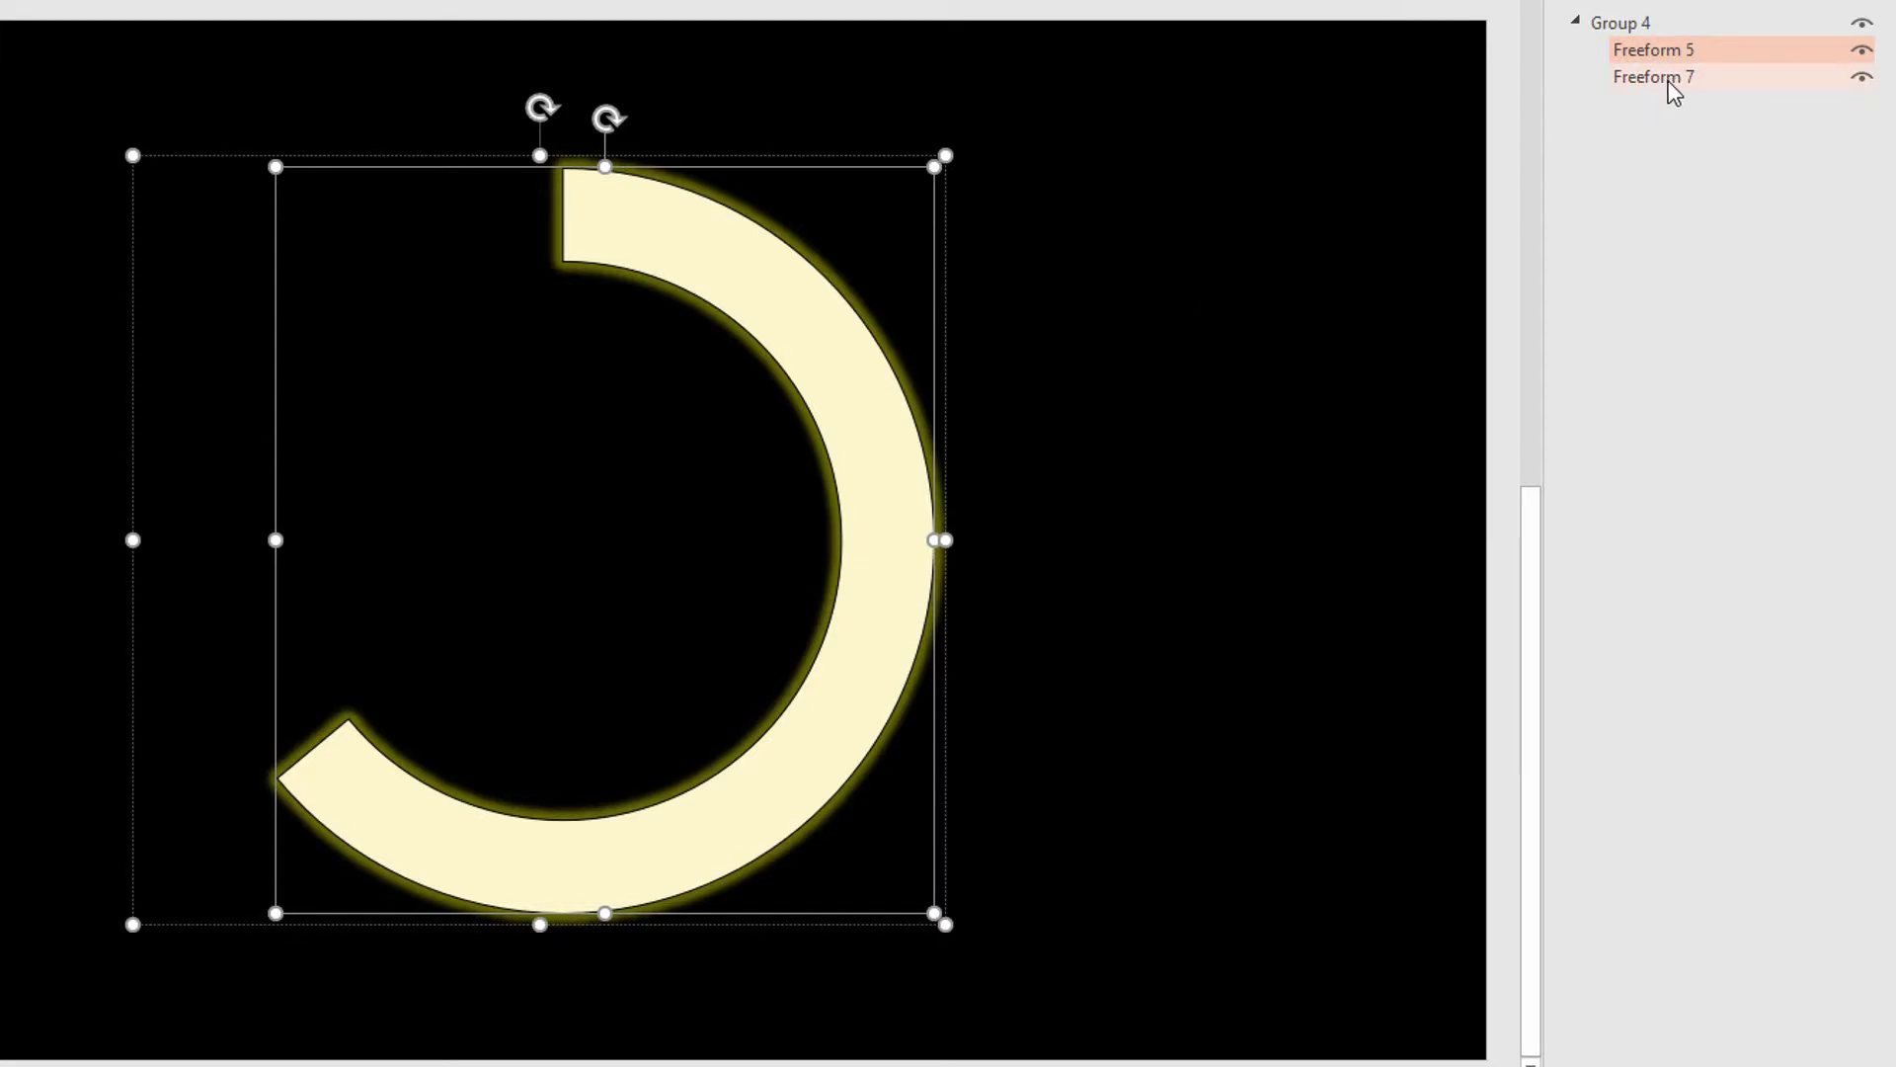
- Move the black segment, Freeform 7, in front of Freeform 5 to compare the glow, and return it behind
drag(1669, 81, 1674, 45)
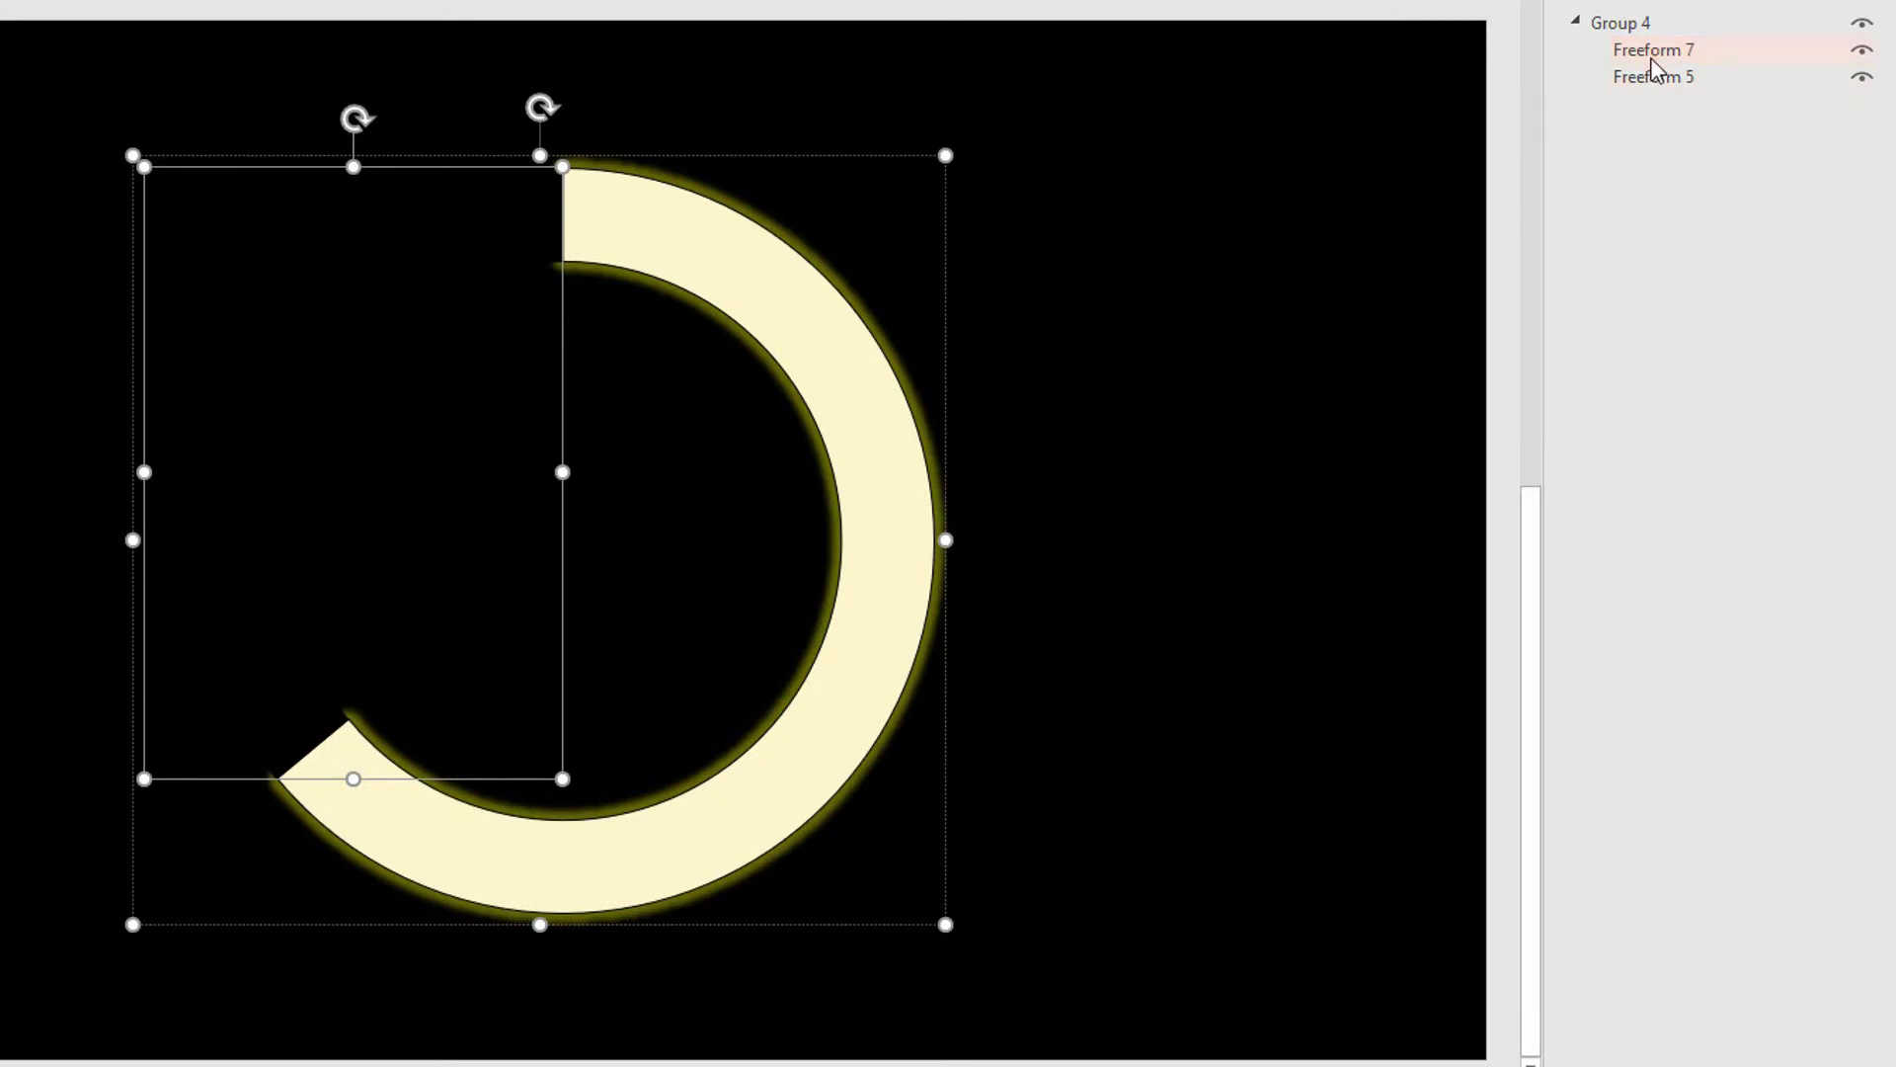
drag(1653, 54, 1655, 79)
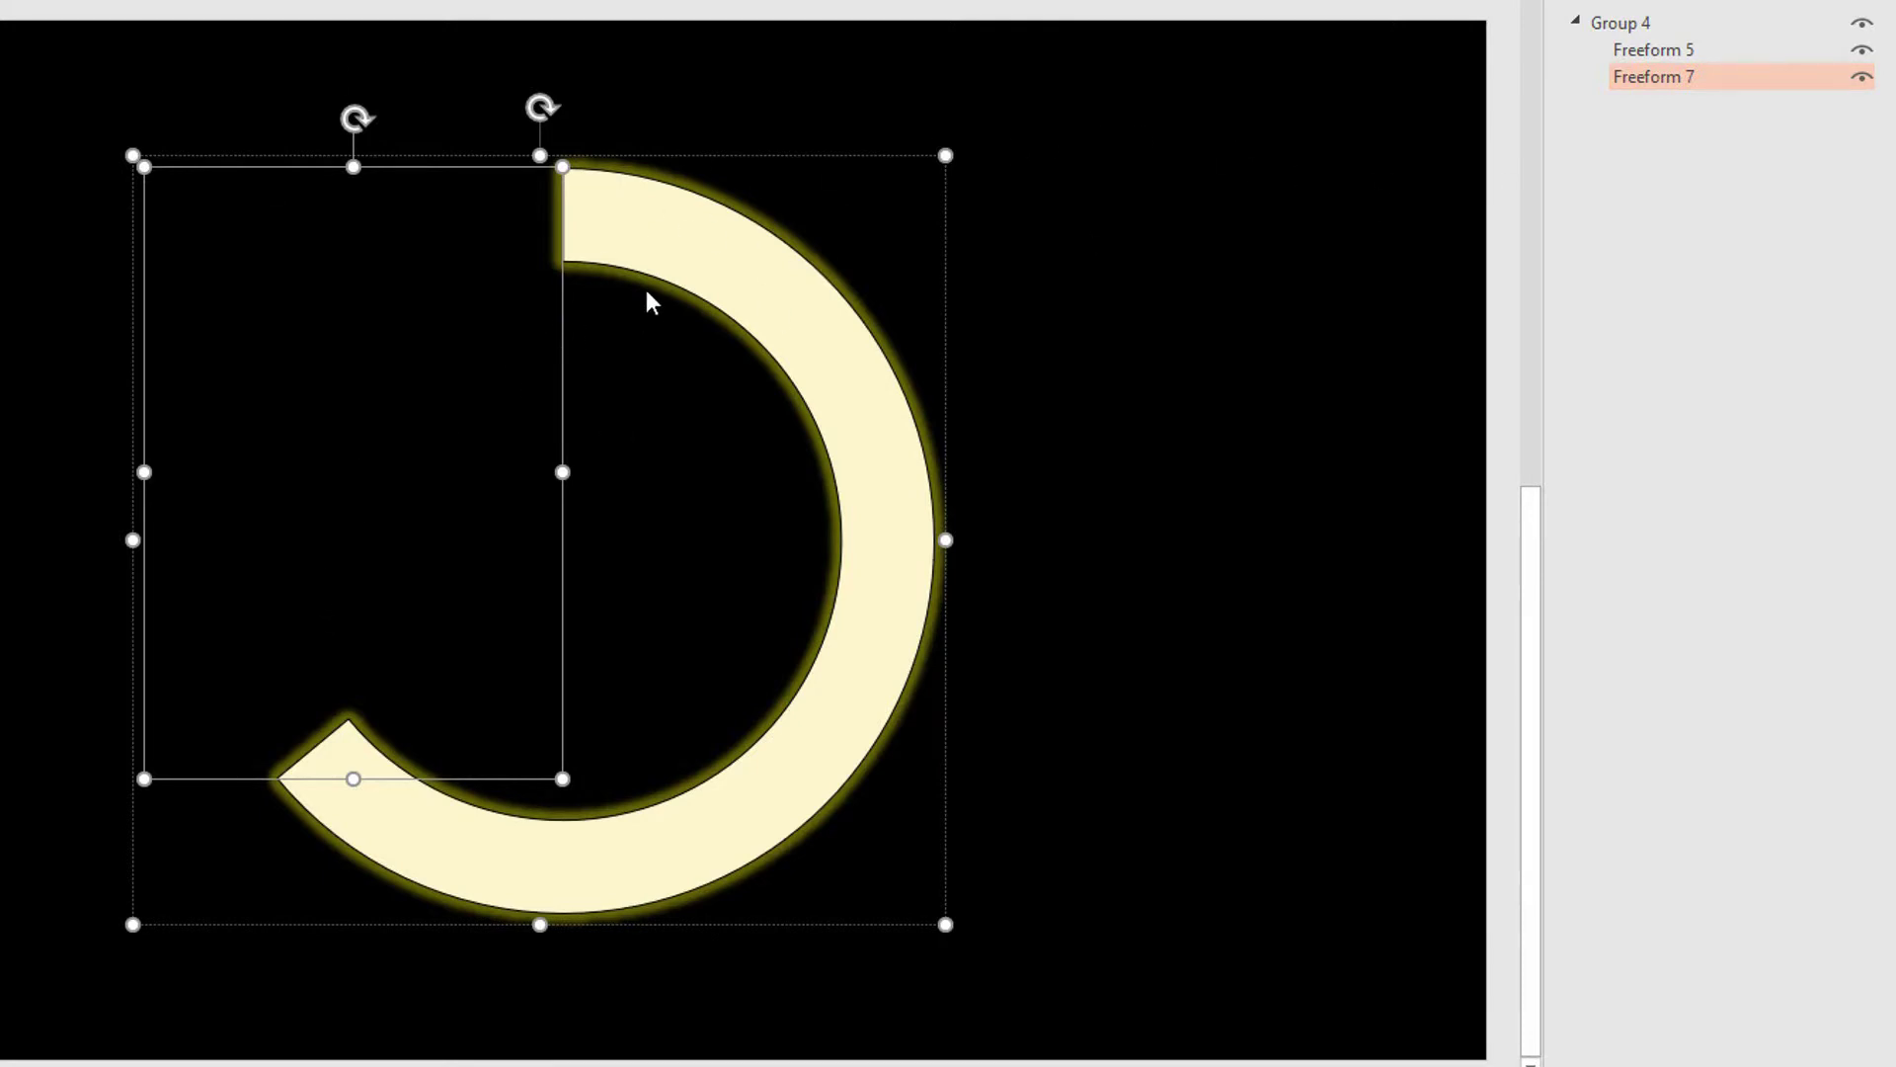
click(1116, 312)
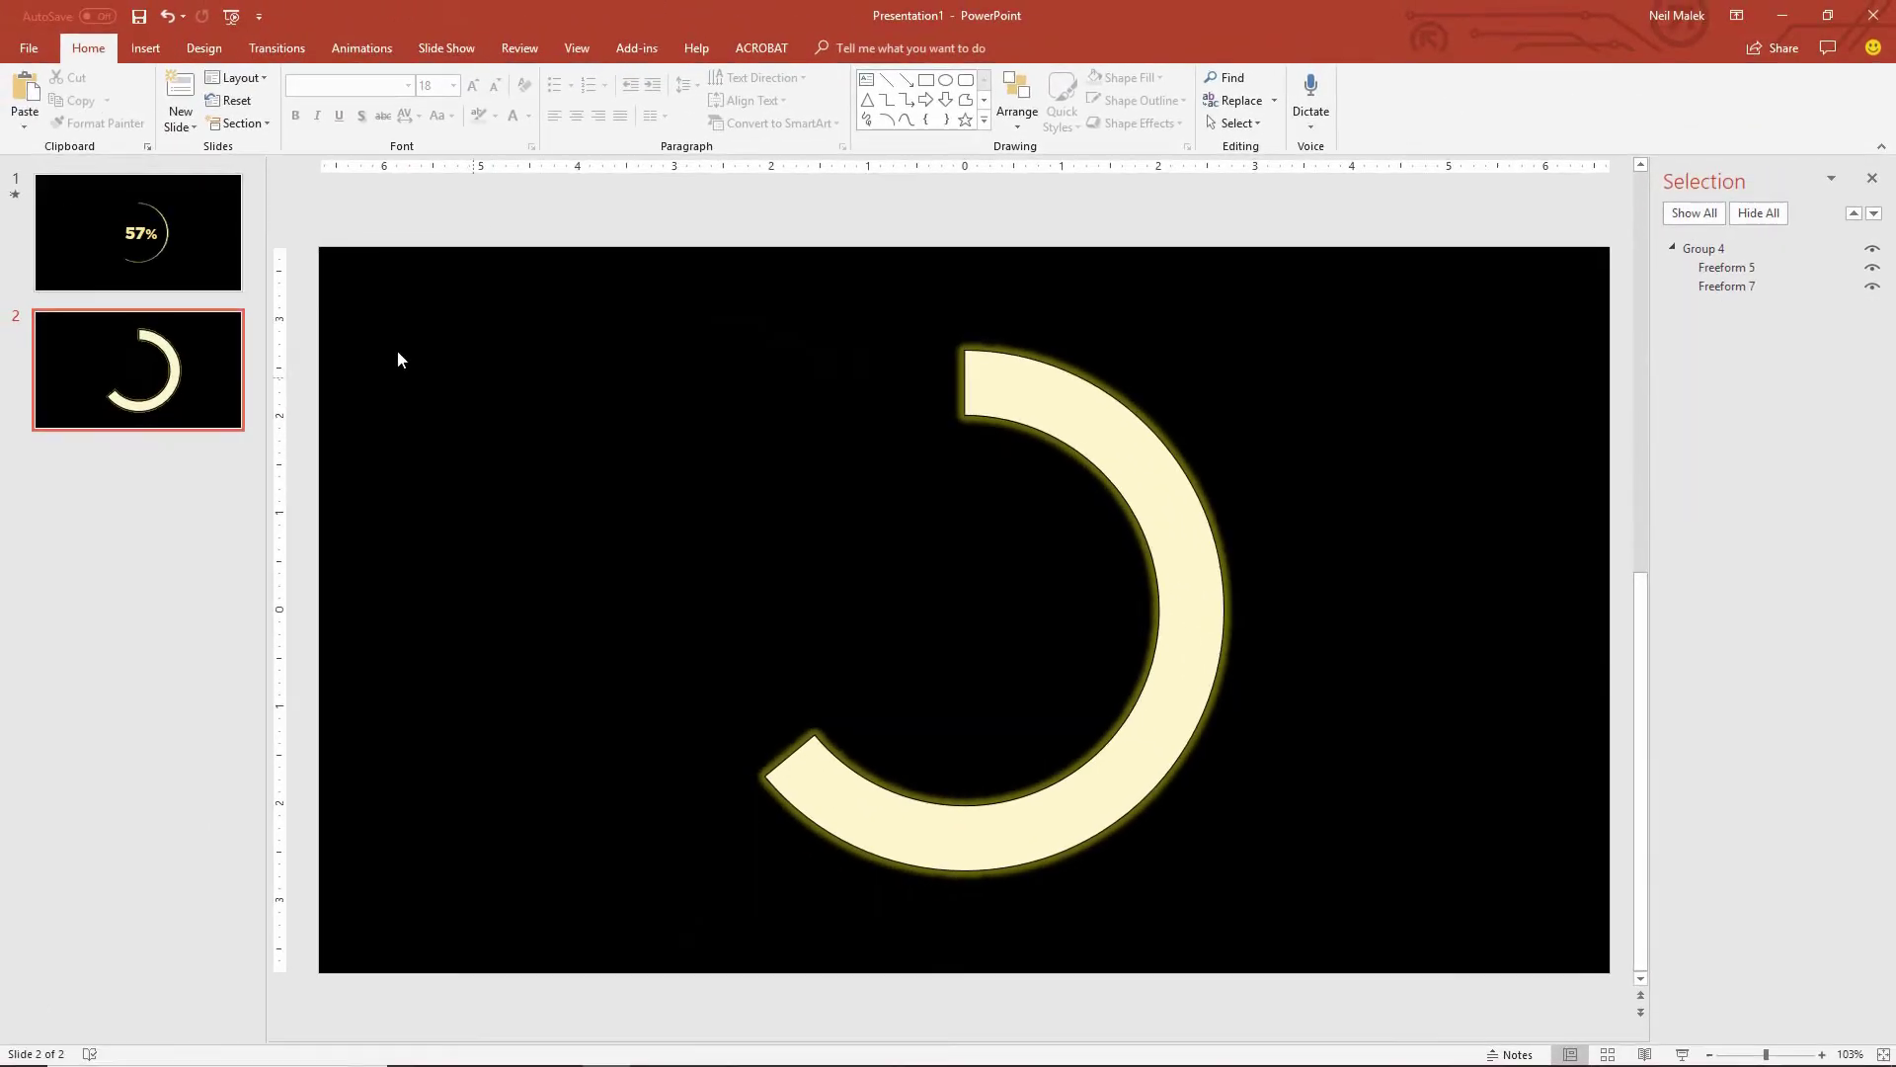
- Look at the 57% sample on slide 1 and start inserting an oval inside the ring on slide 2
click(115, 231)
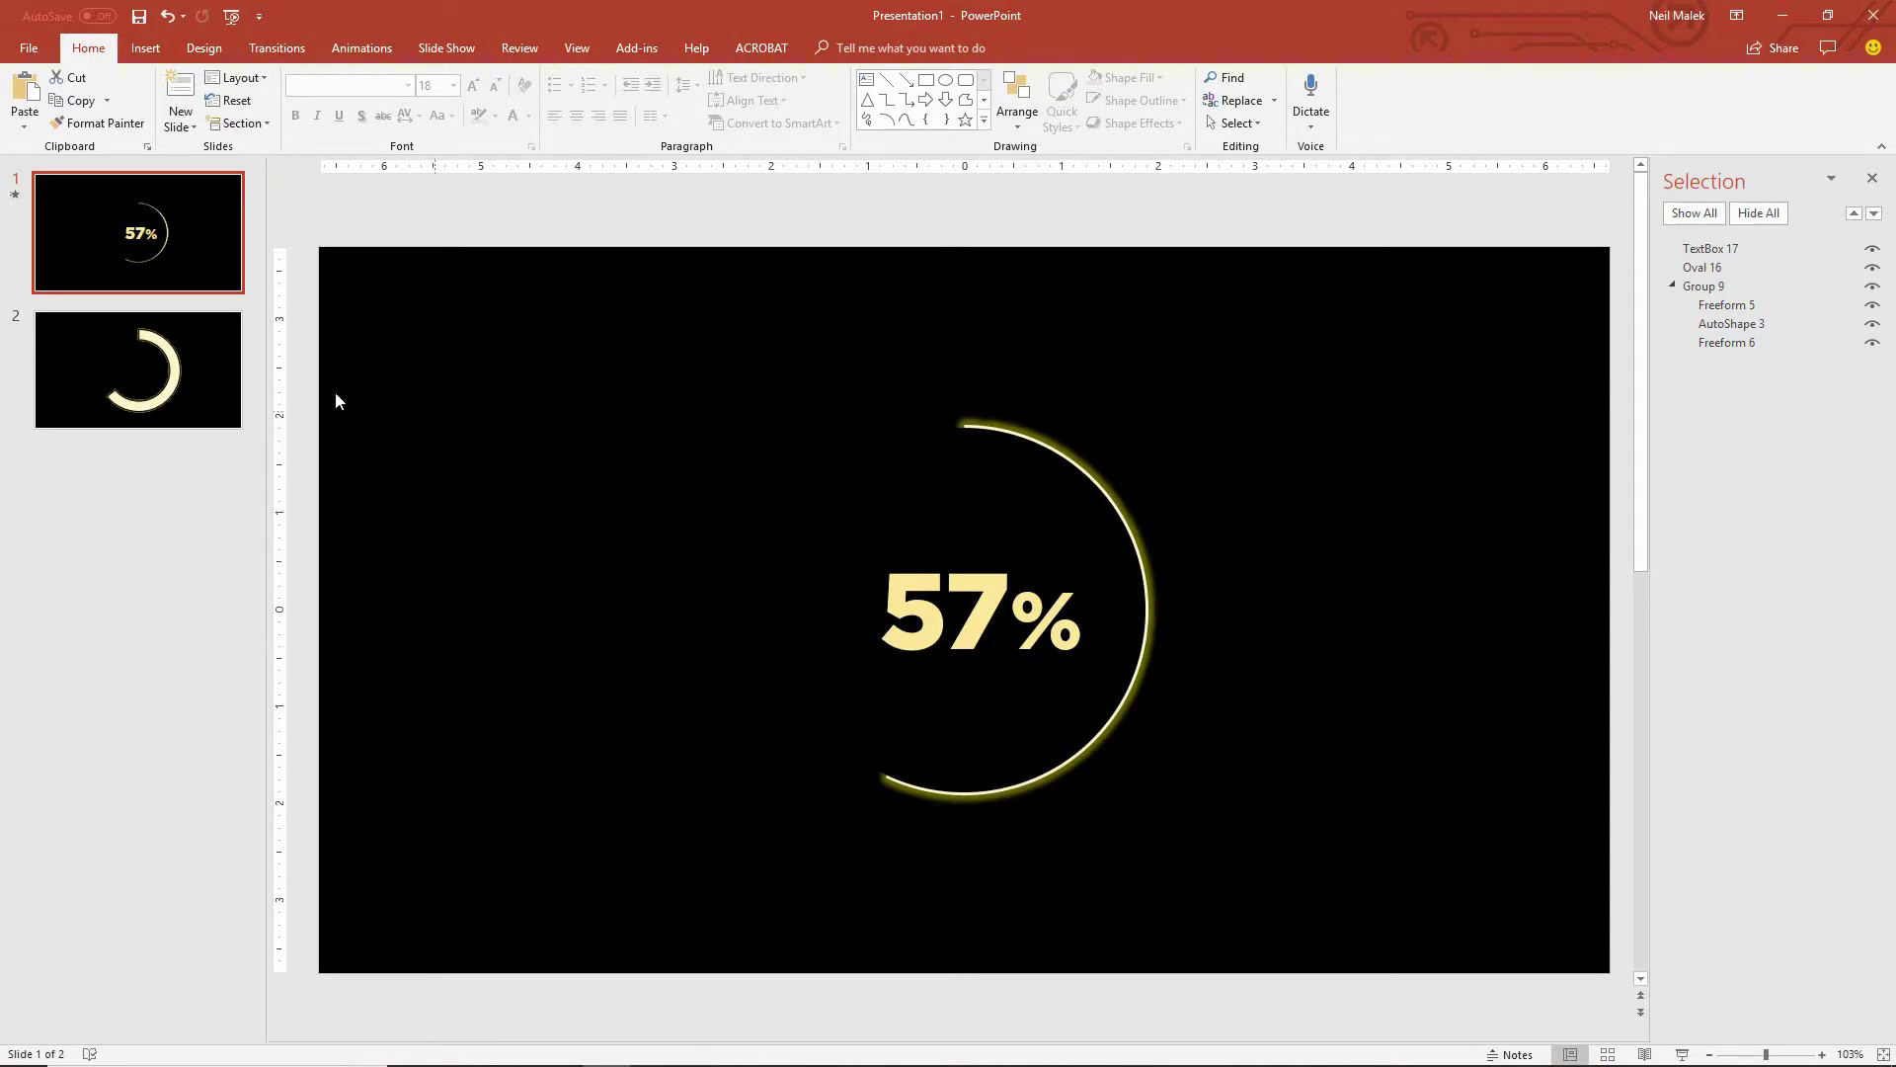
click(161, 376)
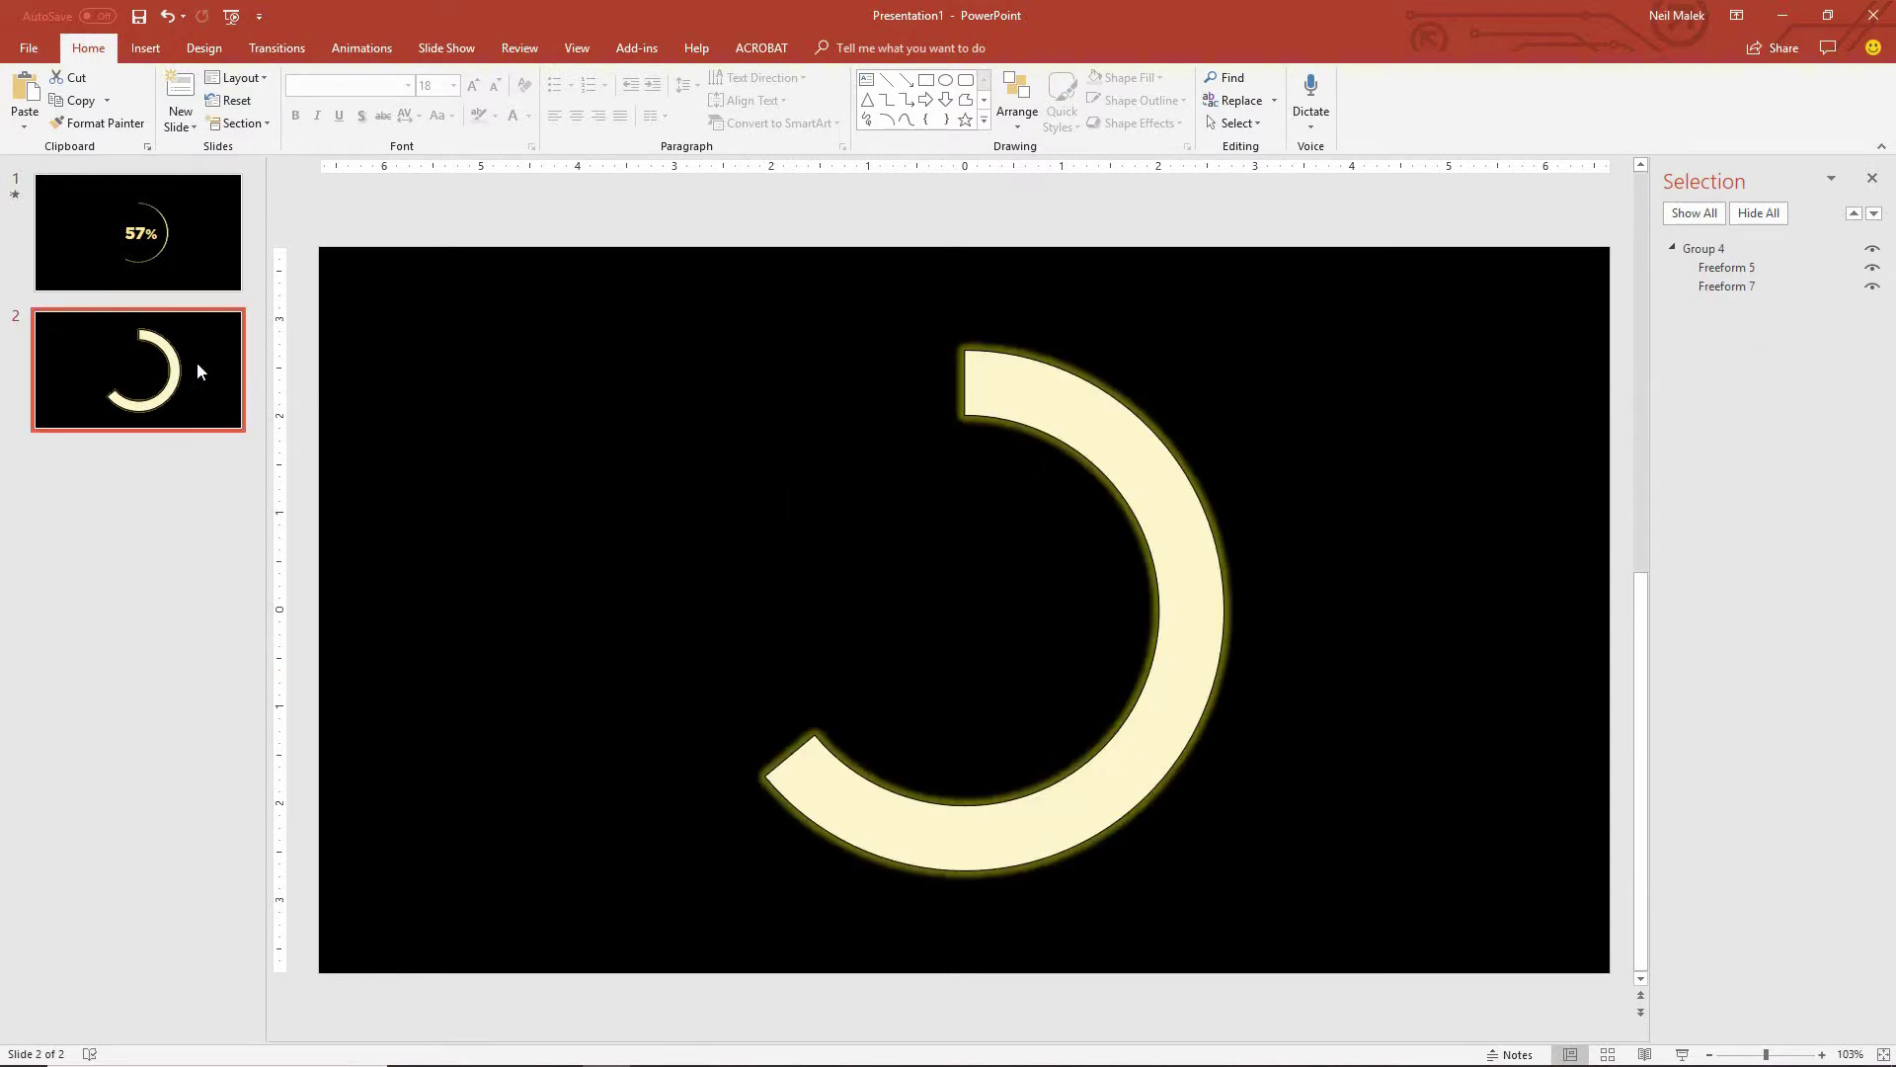
click(136, 50)
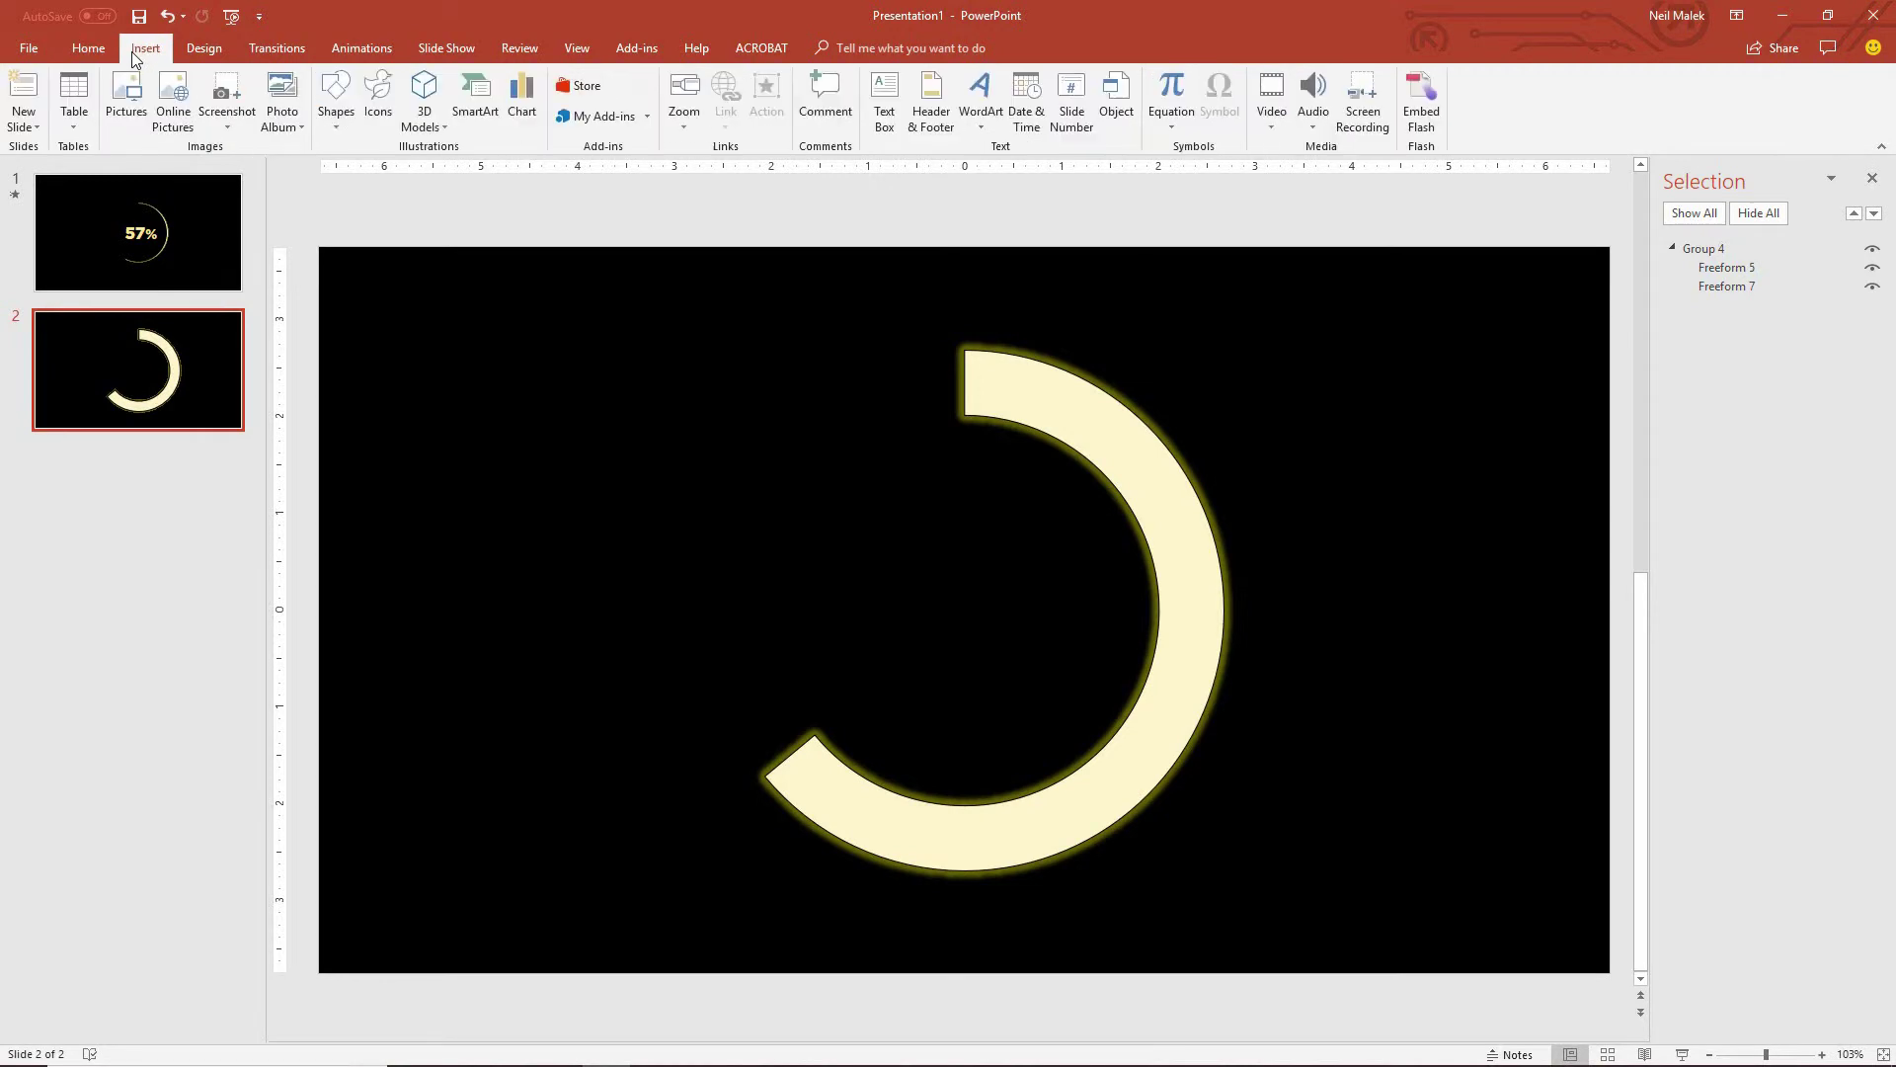
click(337, 109)
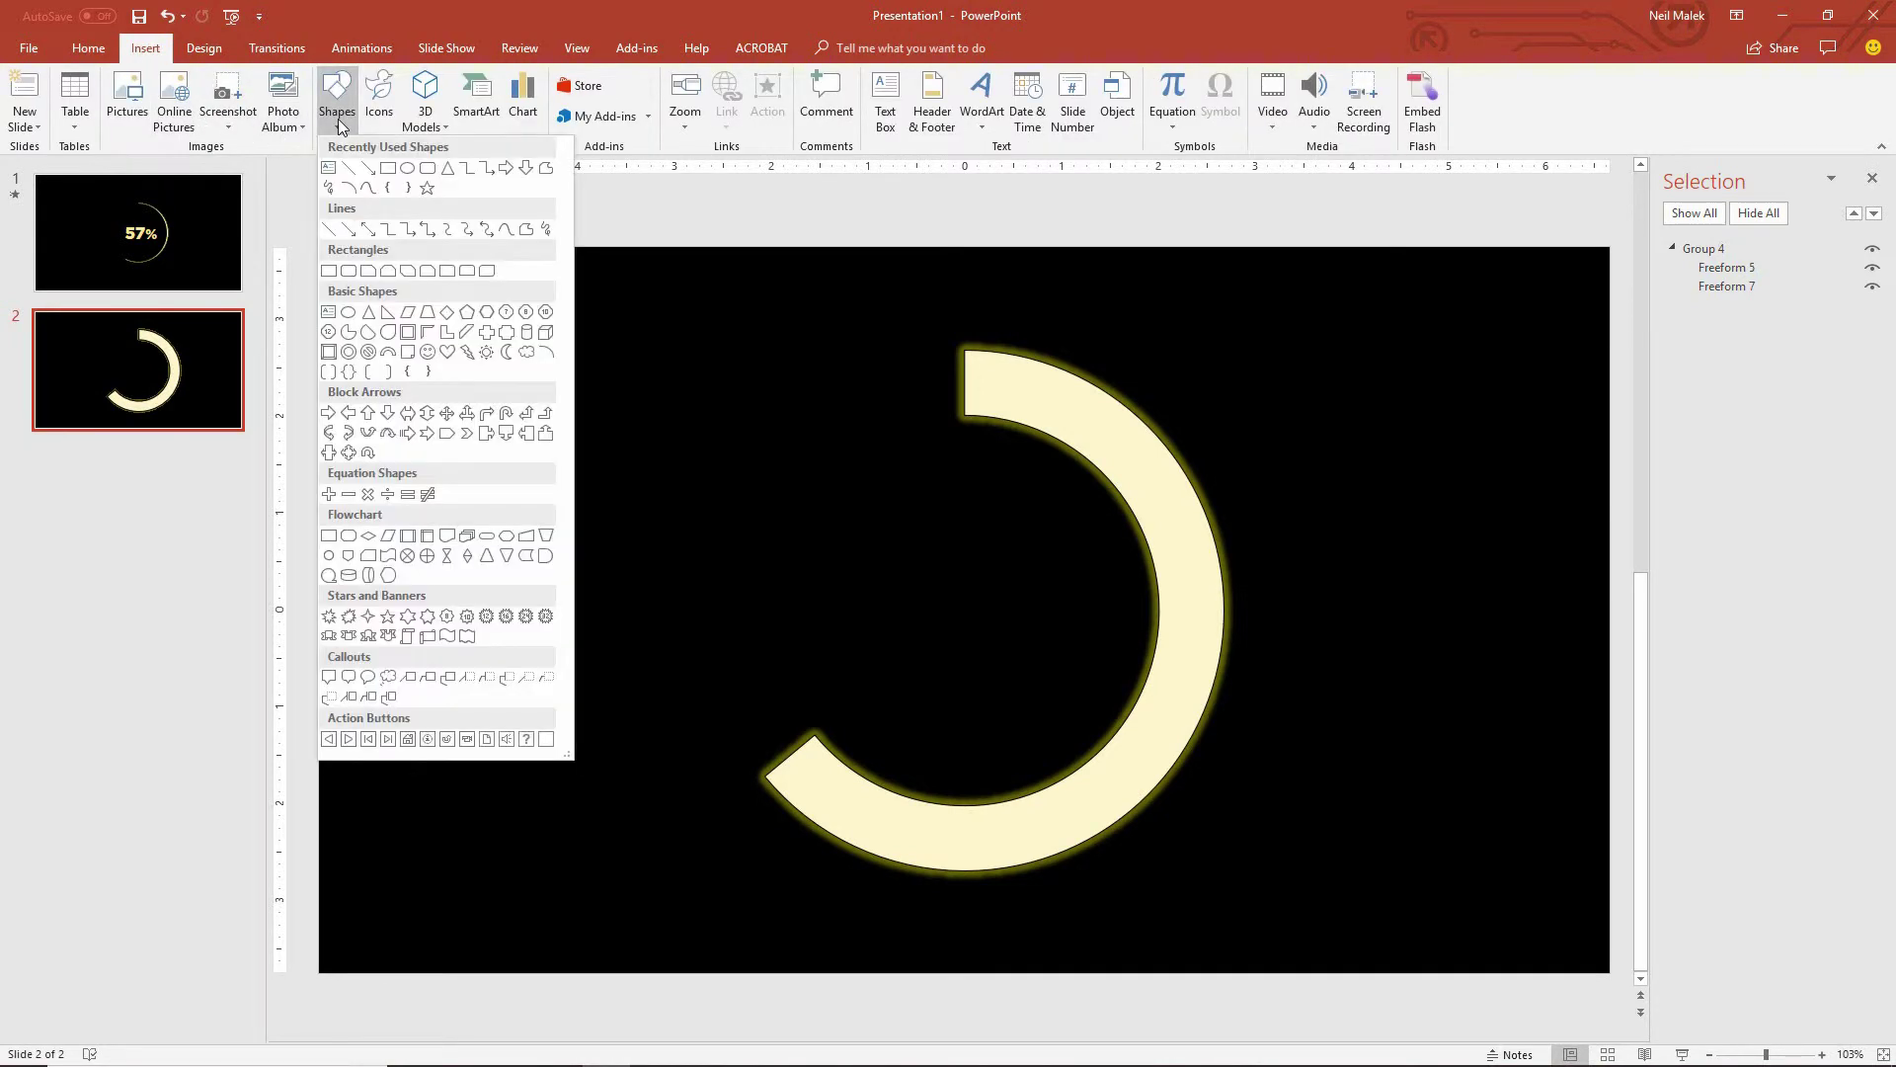
click(408, 170)
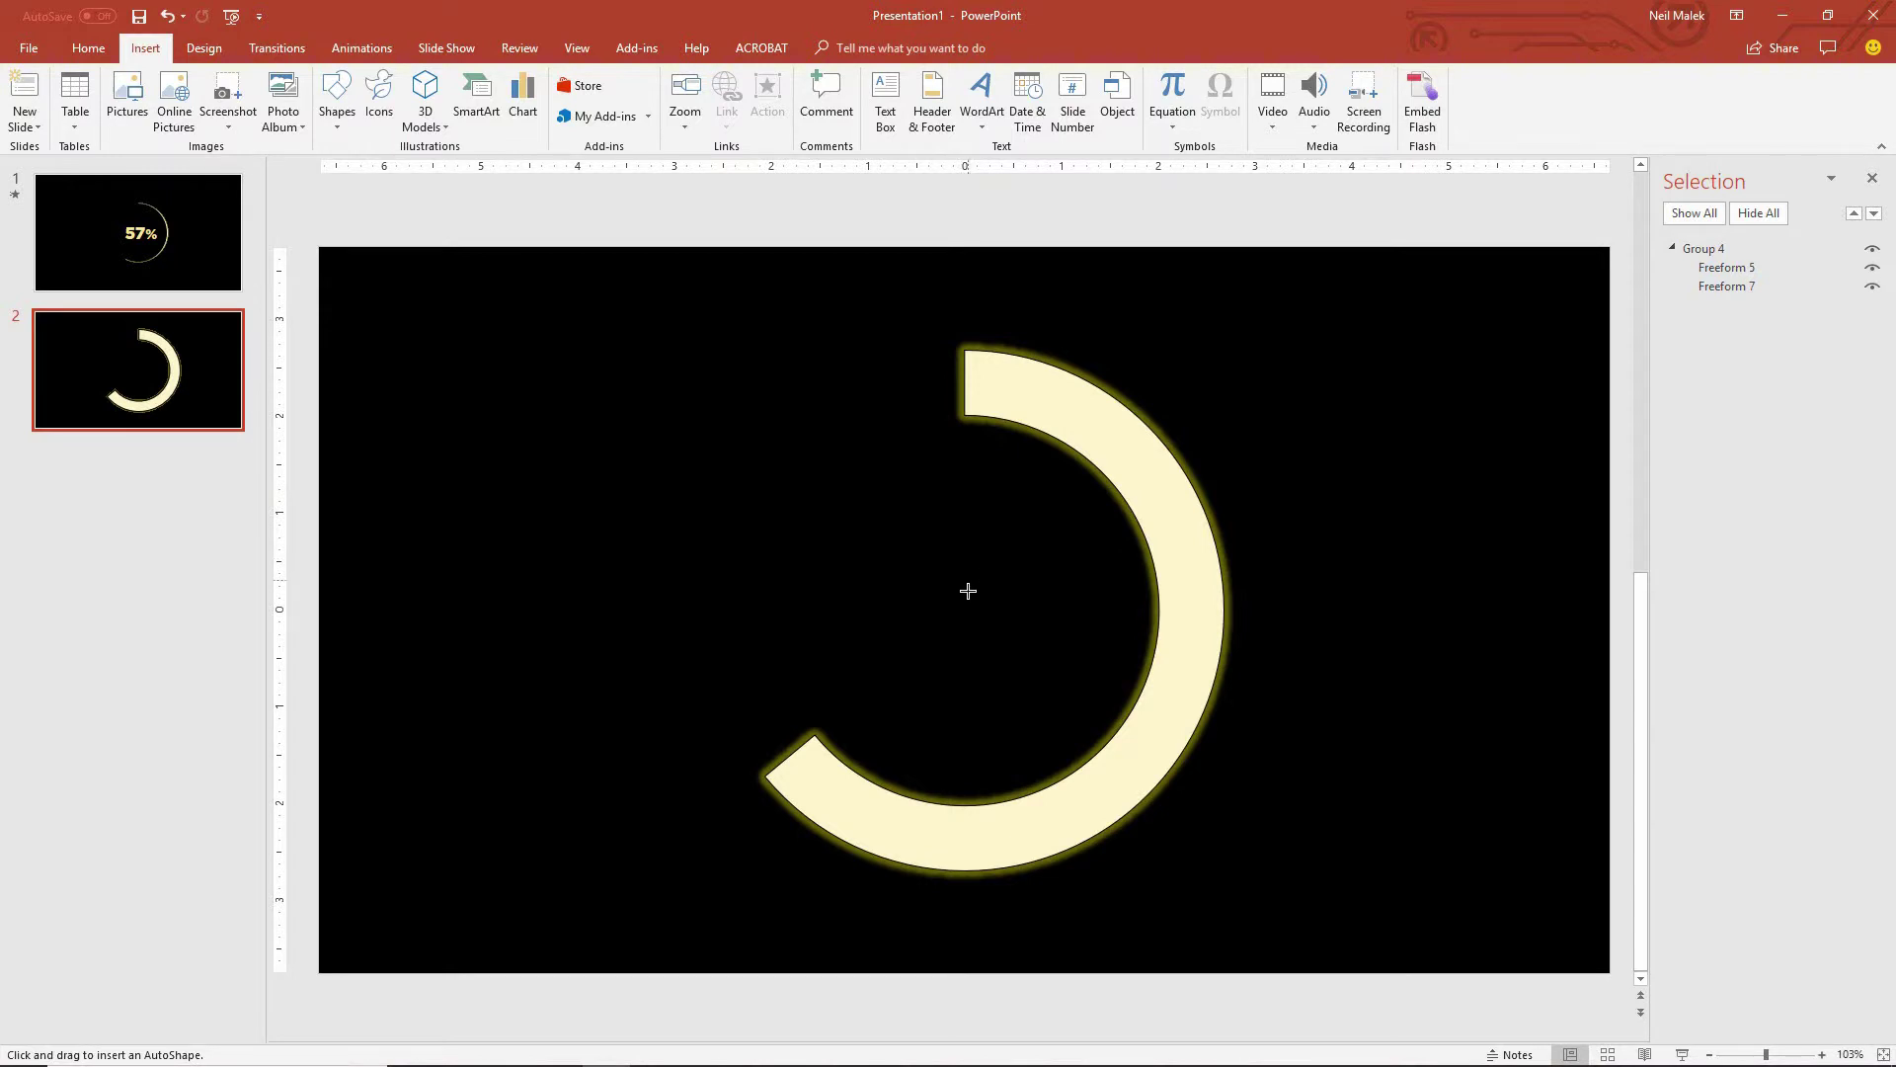